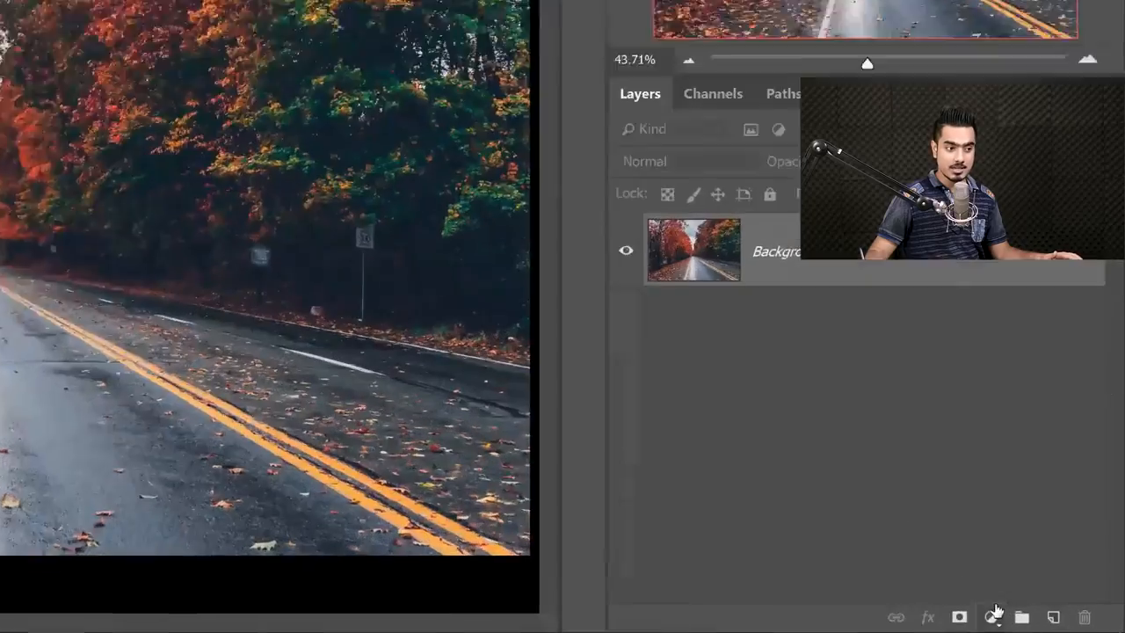
Add a Curves adjustment layer above the Background and bend its RGB curve into an S-curve that increases contrast.
{"action": "left_click", "coordinate": [1042, 620]}
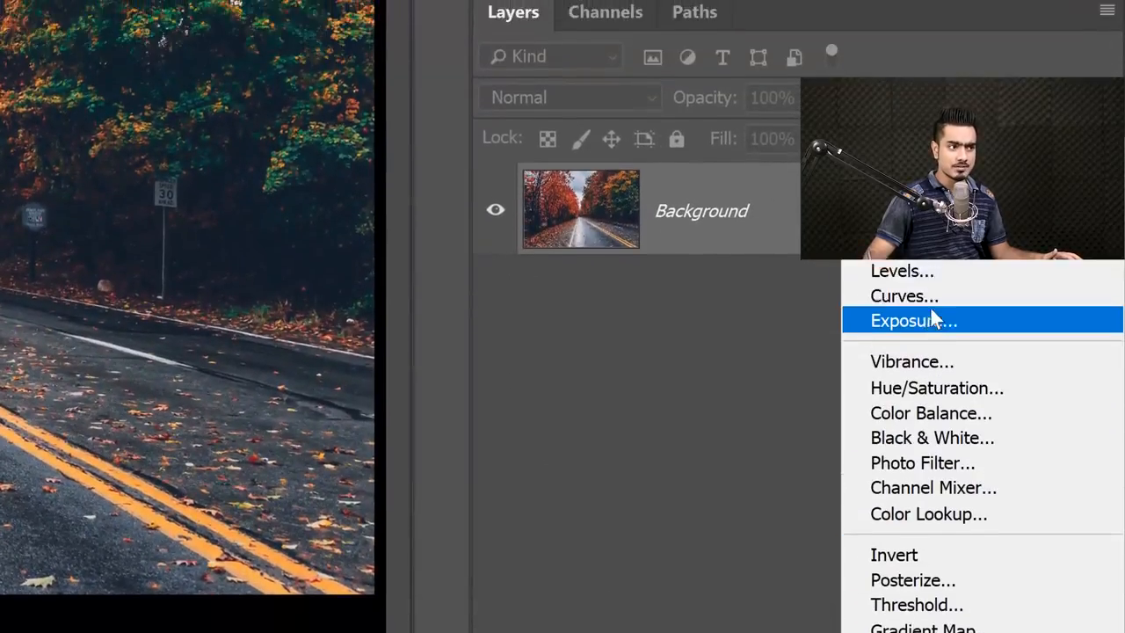
{"action": "left_click", "coordinate": [932, 238]}
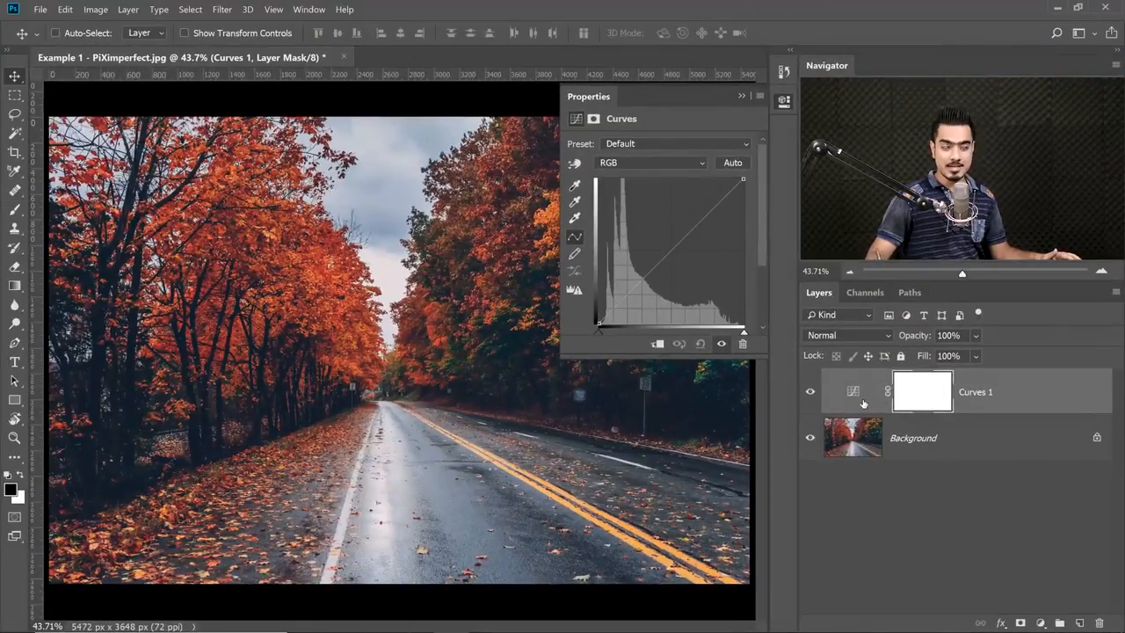
{"action": "left_click_drag", "start_coordinate": [699, 222], "coordinate": [696, 220]}
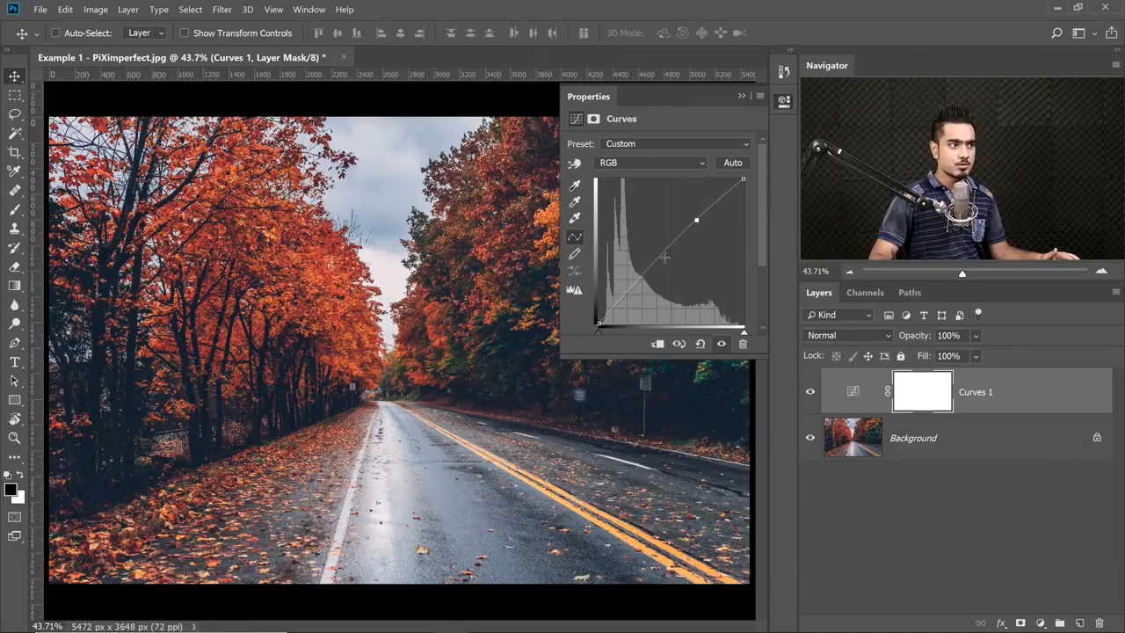
{"action": "left_click_drag", "start_coordinate": [652, 270], "coordinate": [653, 281]}
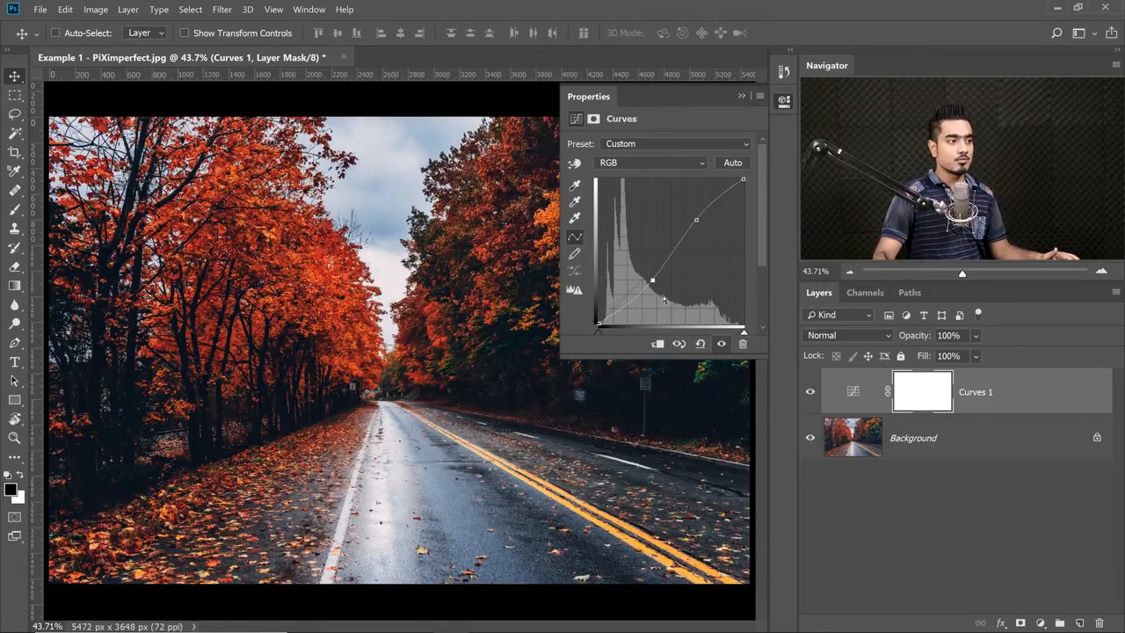
{"action": "left_click", "coordinate": [741, 97]}
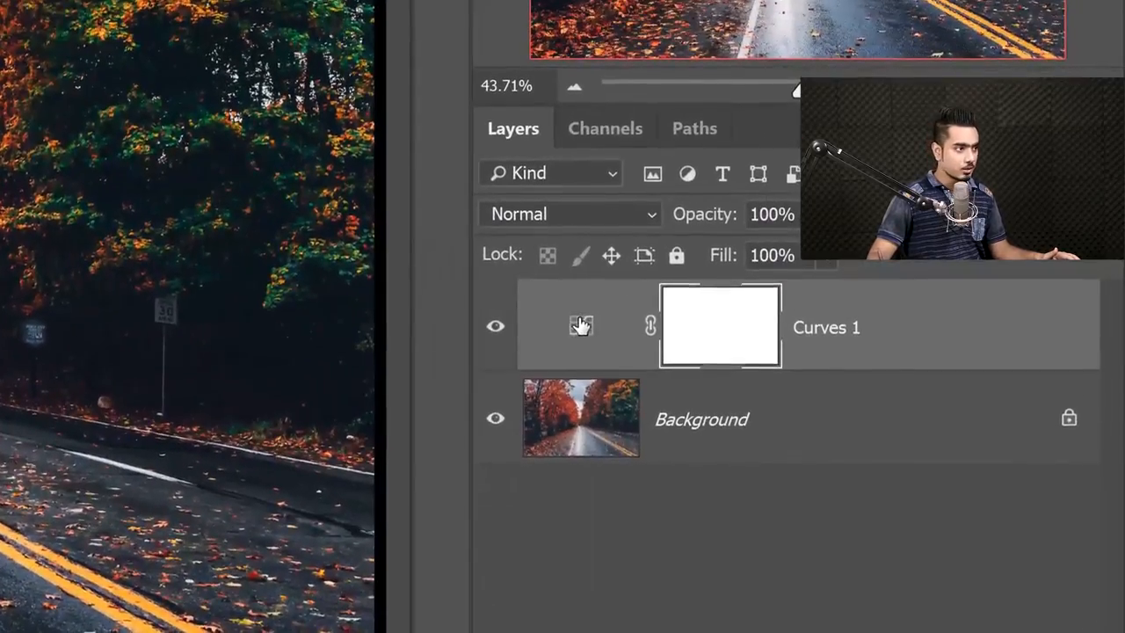
Reopen the Curves 1 adjustment and reshape its curve, lifting the shadows and lowering the highlights to flatten the contrast.
{"action": "left_click", "coordinate": [853, 394]}
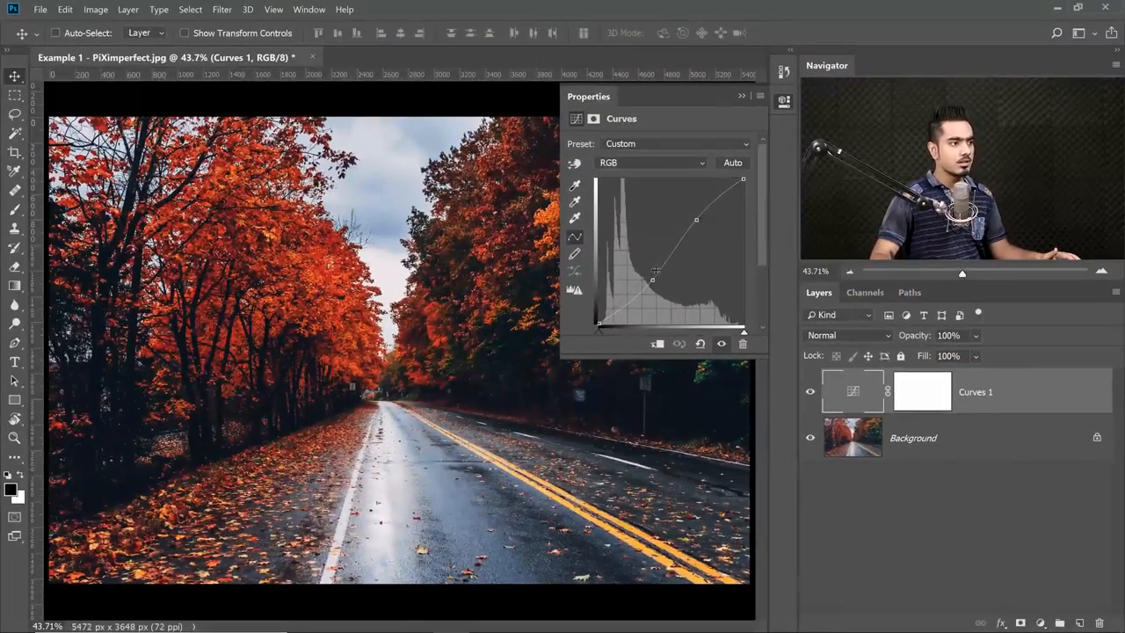
{"action": "left_click_drag", "start_coordinate": [180, 92], "coordinate": [159, 62]}
{"action": "left_click_drag", "start_coordinate": [695, 227], "coordinate": [696, 243]}
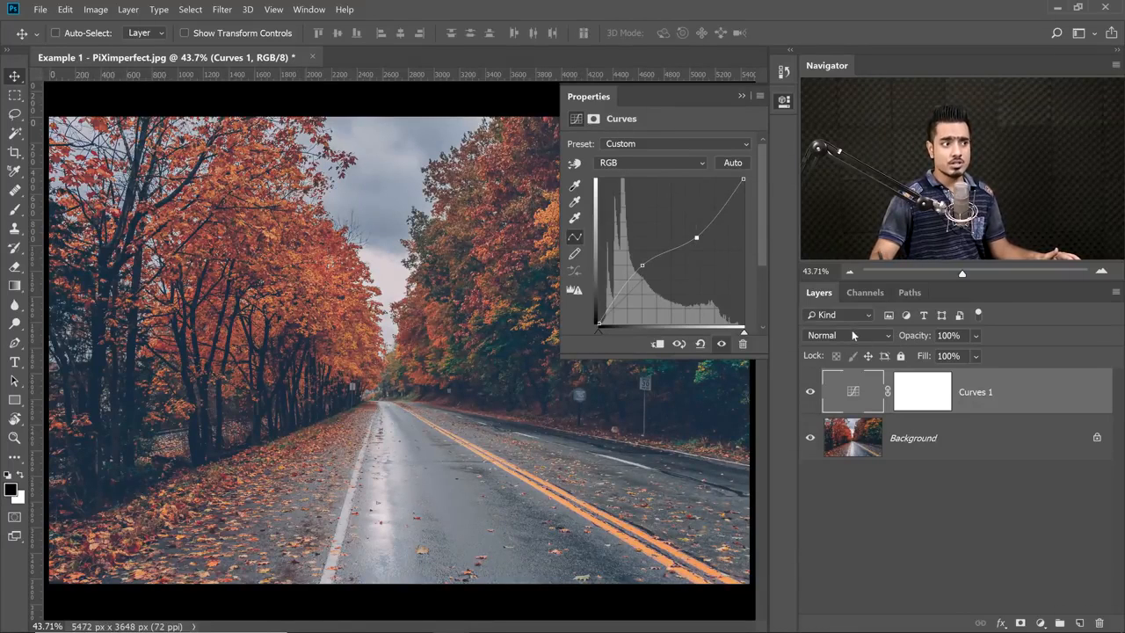
{"action": "left_click", "coordinate": [741, 96]}
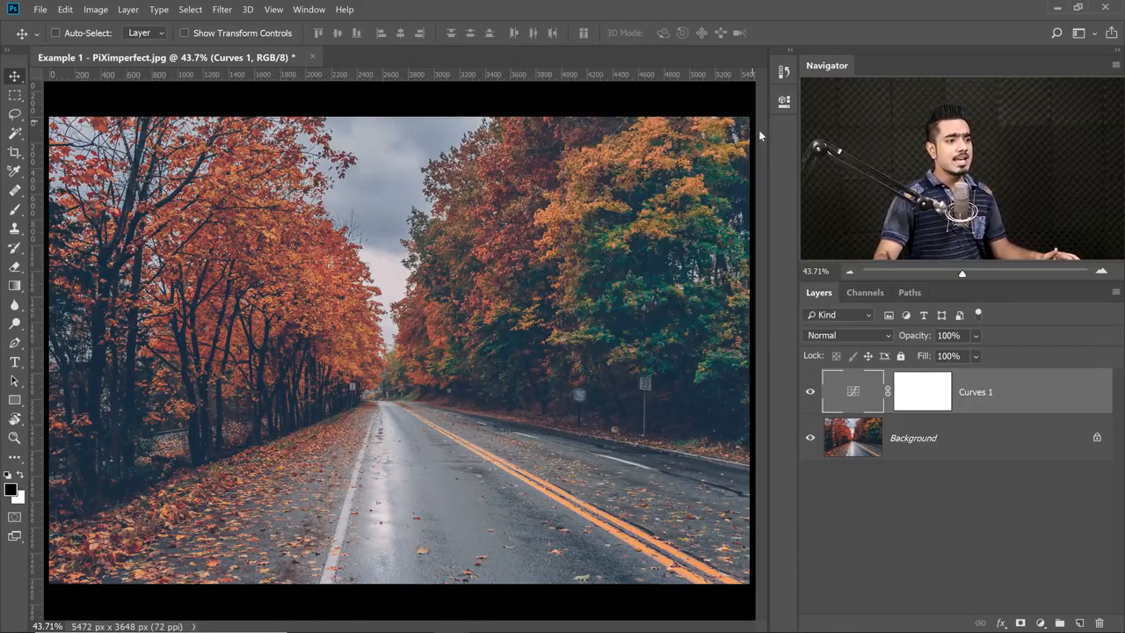
Compare the photo with and without the Curves 1 layer, and delete that layer.
{"action": "left_click", "coordinate": [810, 394]}
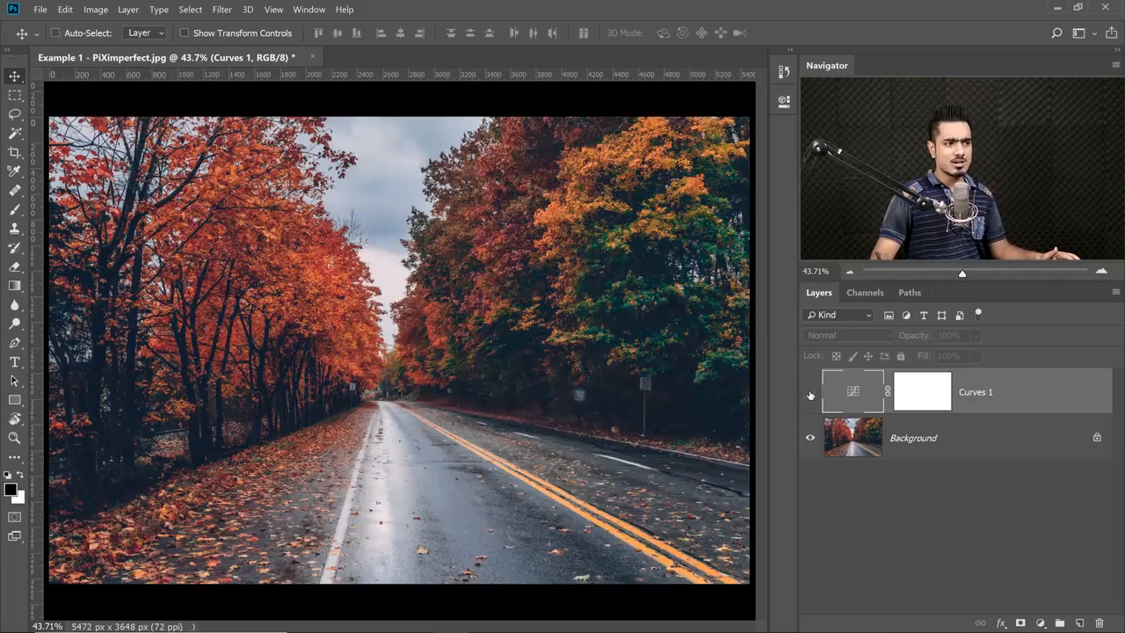
{"action": "left_click", "coordinate": [811, 394]}
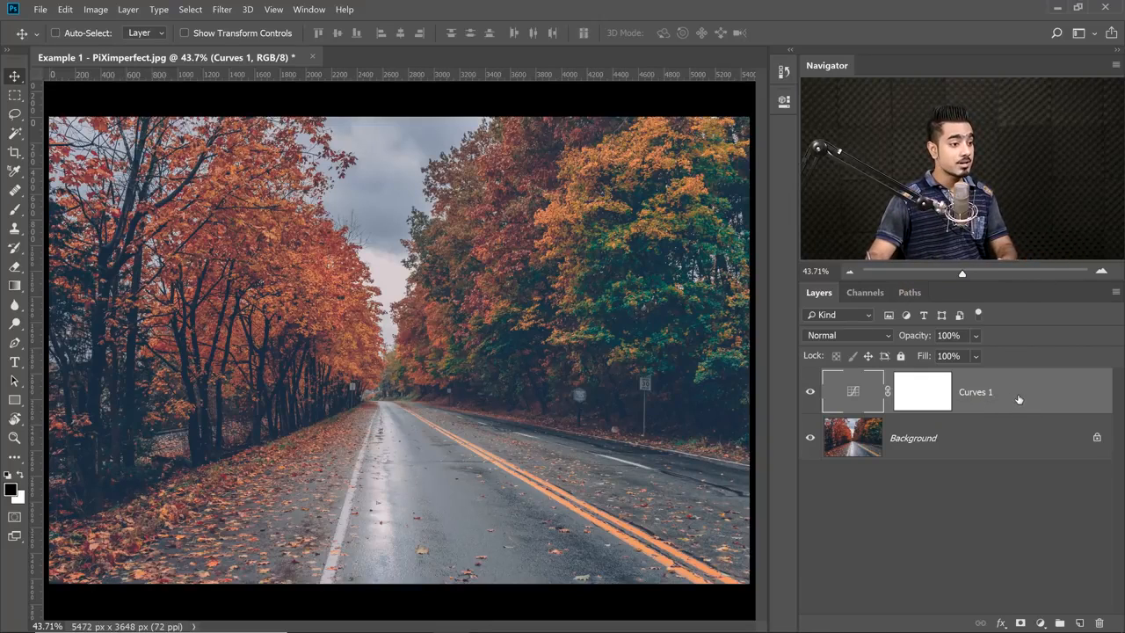
{"action": "key", "text": "Delete"}
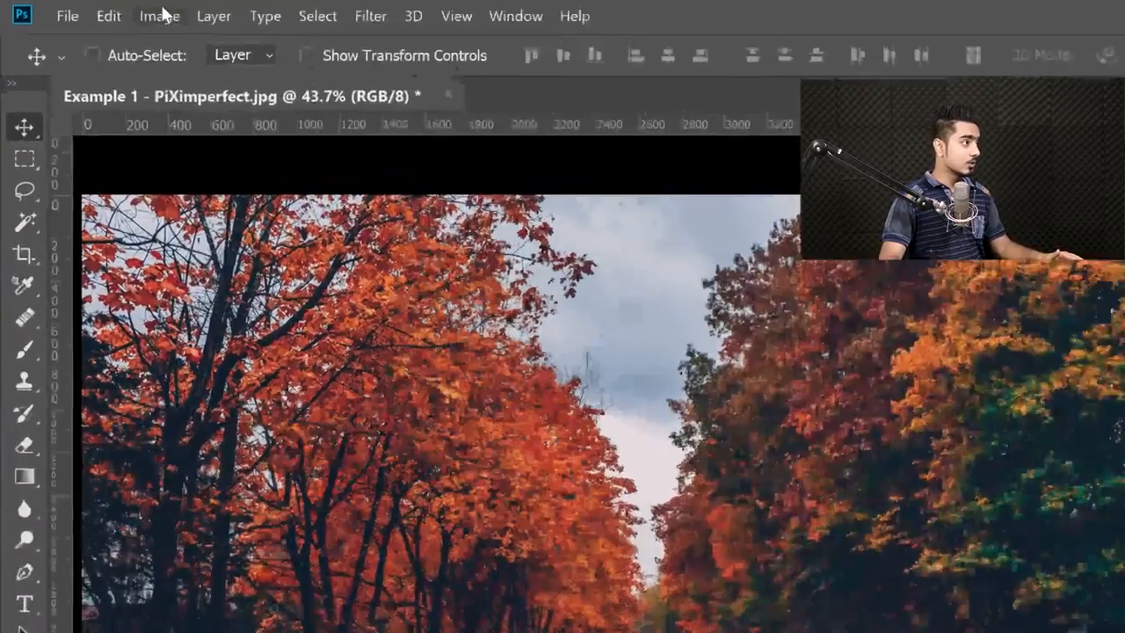
Apply a Curves adjustment directly to the Background, with a highlight point at about 163/174 and a shadow point at about 106/91.
{"action": "left_click", "coordinate": [94, 10]}
{"action": "mouse_move", "coordinate": [251, 88]}
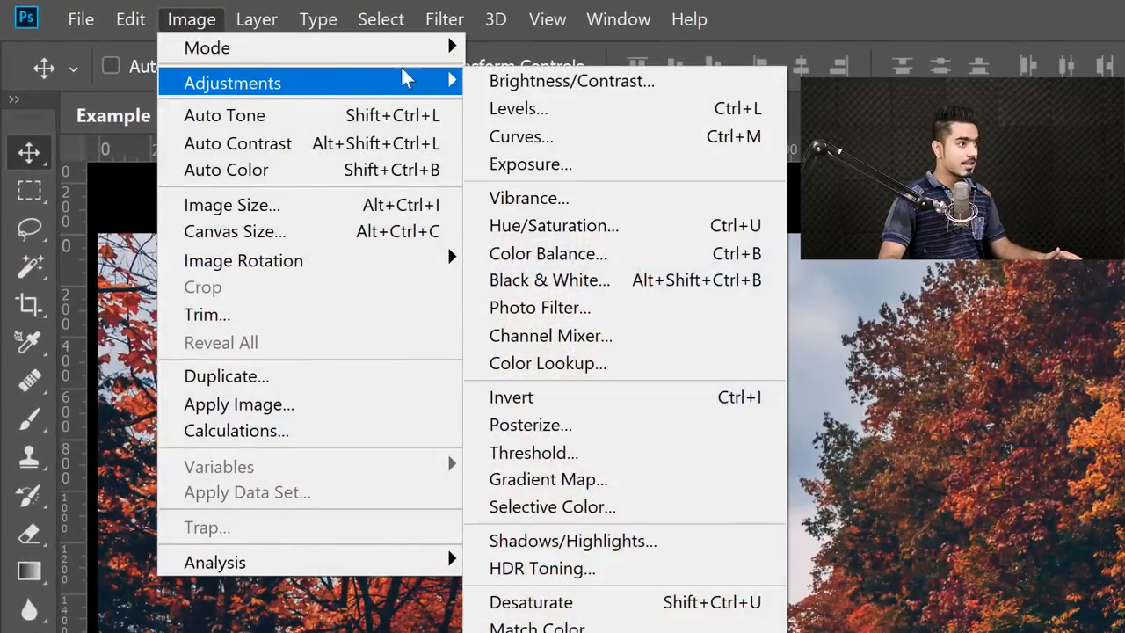
{"action": "left_click", "coordinate": [518, 141]}
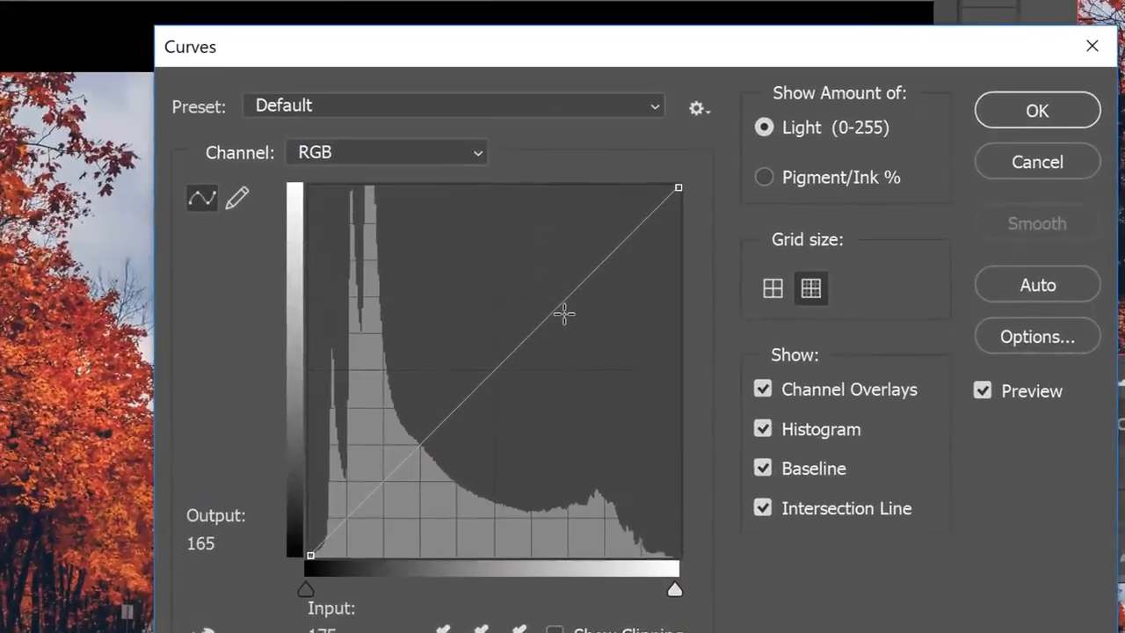
{"action": "left_click", "coordinate": [561, 233]}
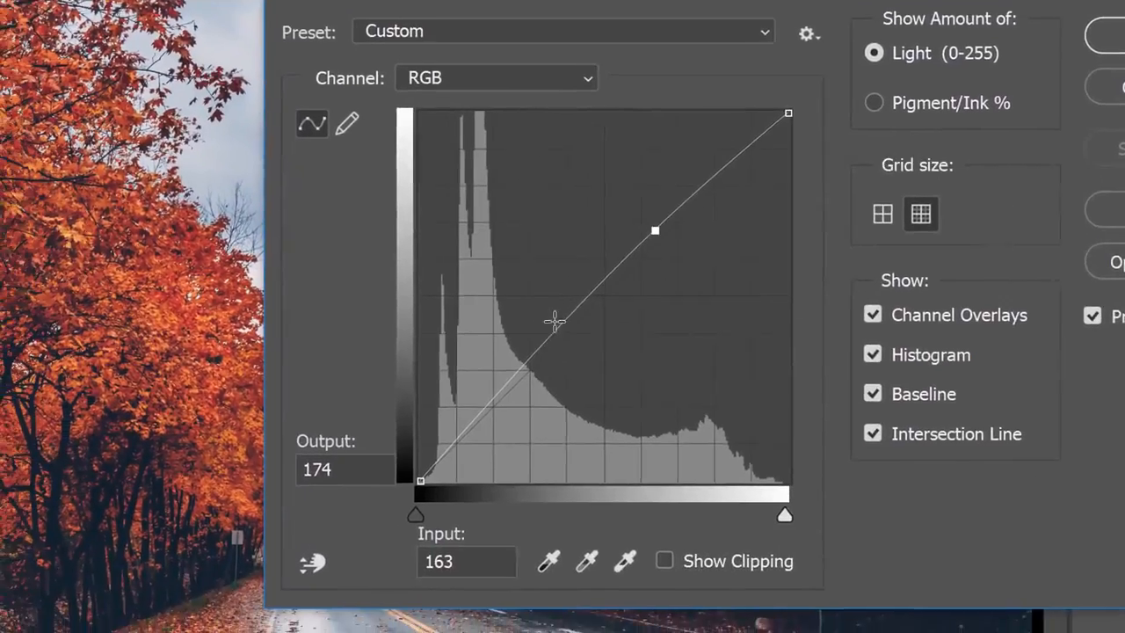
{"action": "left_click", "coordinate": [483, 404]}
{"action": "left_click_drag", "start_coordinate": [482, 405], "coordinate": [485, 413]}
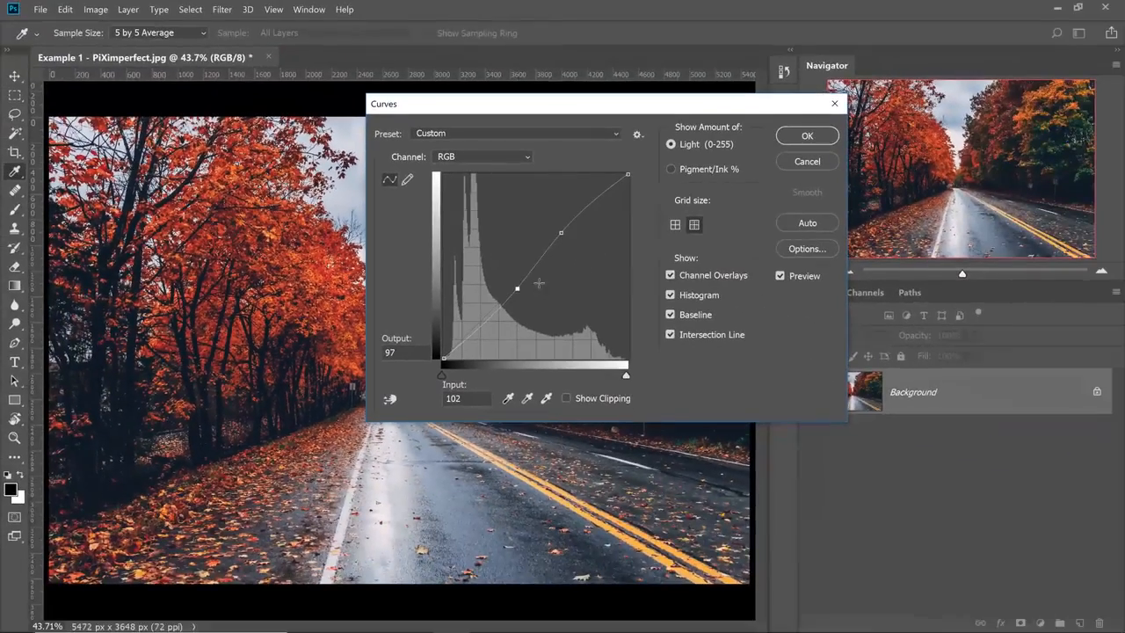
{"action": "left_click_drag", "start_coordinate": [522, 293], "coordinate": [525, 295]}
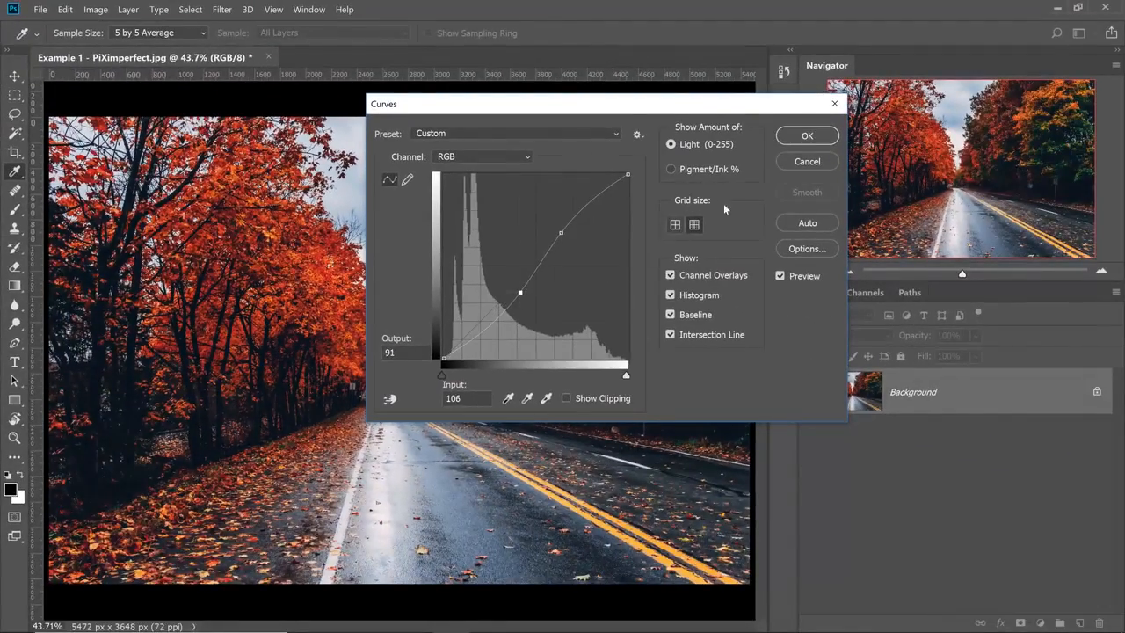
{"action": "left_click", "coordinate": [807, 137]}
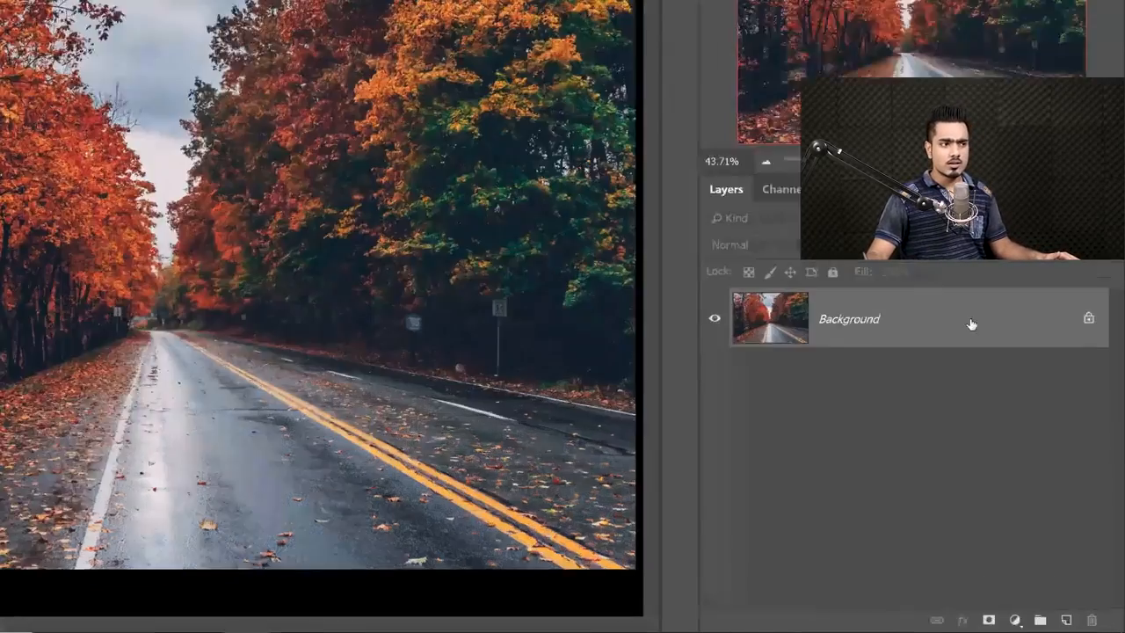
Convert the Background to a smart object and apply Curves as a smart filter with a contrast-increasing S-curve.
{"action": "right_click", "coordinate": [971, 324]}
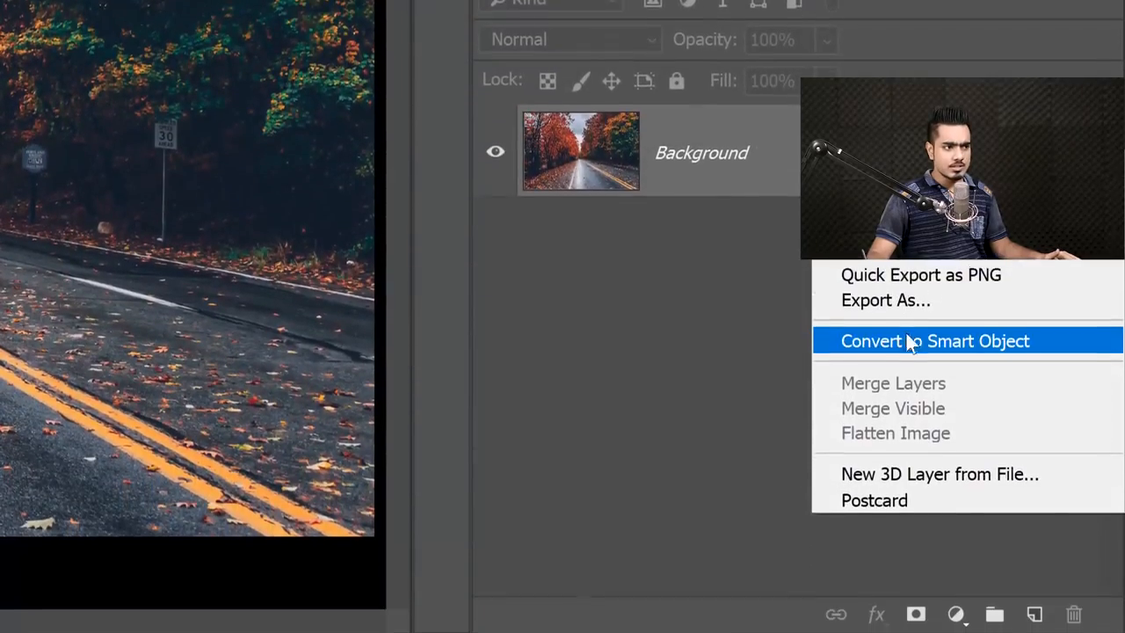
{"action": "left_click", "coordinate": [908, 342]}
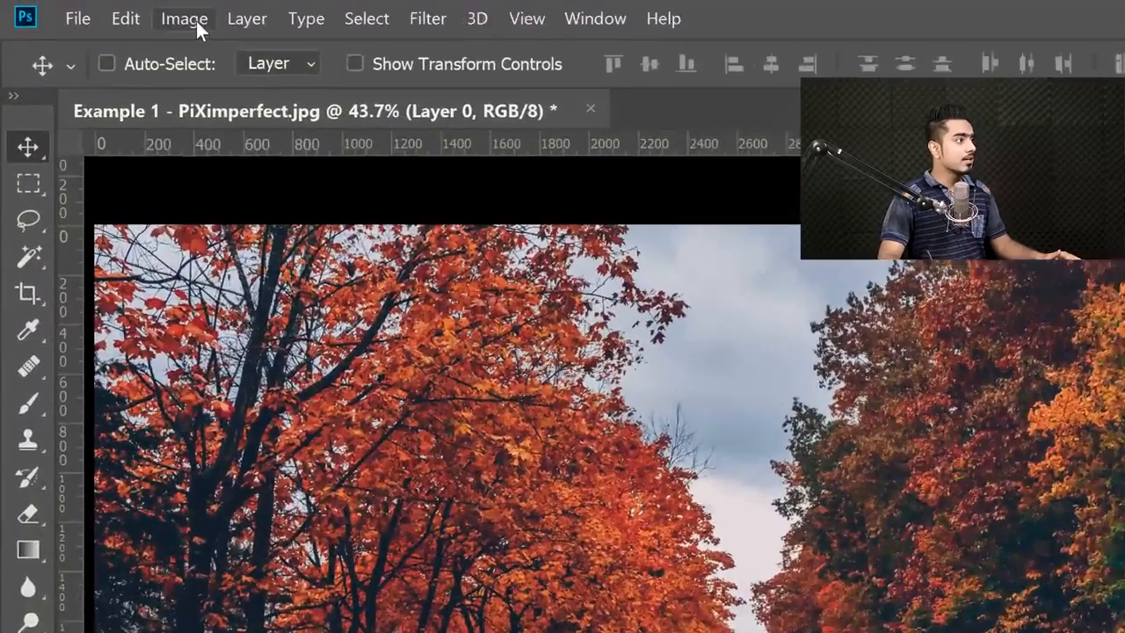
{"action": "left_click", "coordinate": [98, 11]}
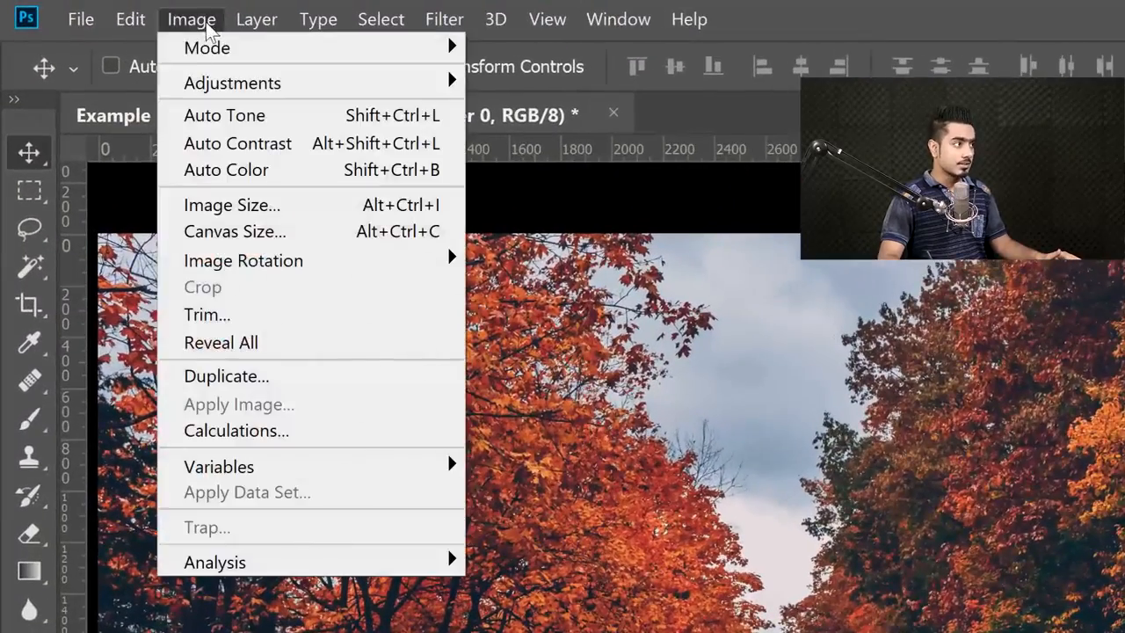
{"action": "mouse_move", "coordinate": [115, 46]}
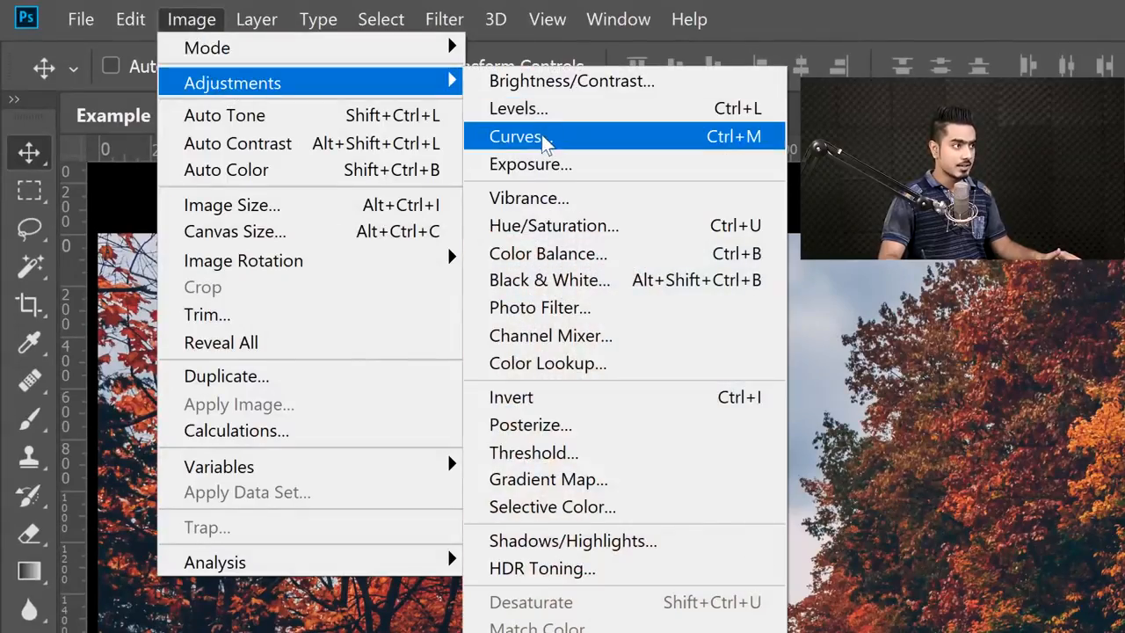
{"action": "left_click", "coordinate": [528, 138]}
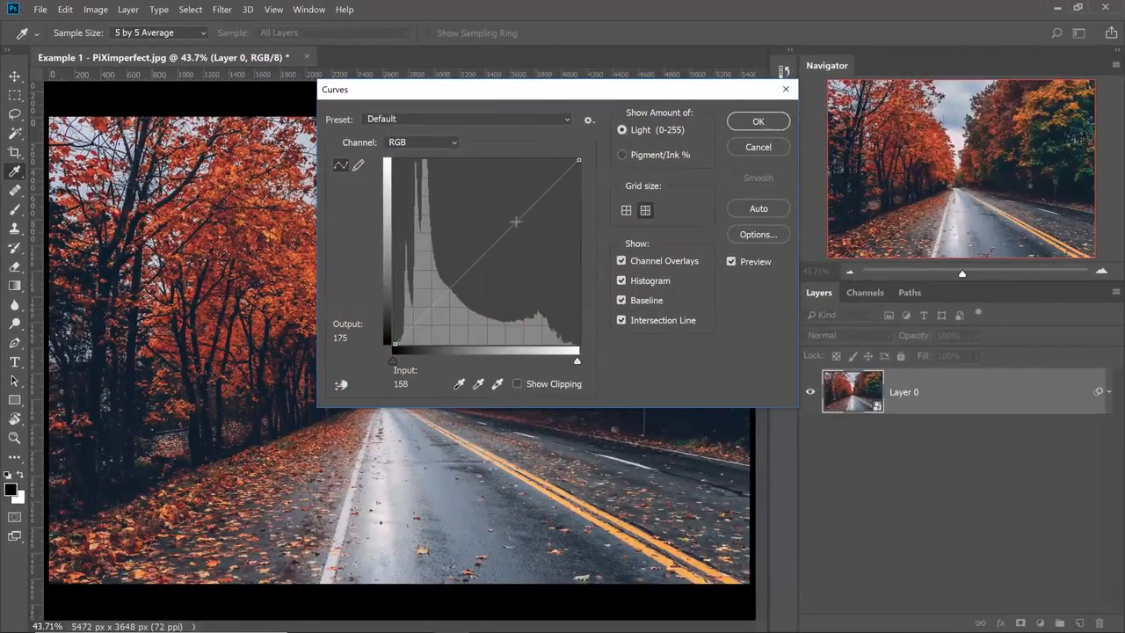
{"action": "left_click", "coordinate": [514, 220]}
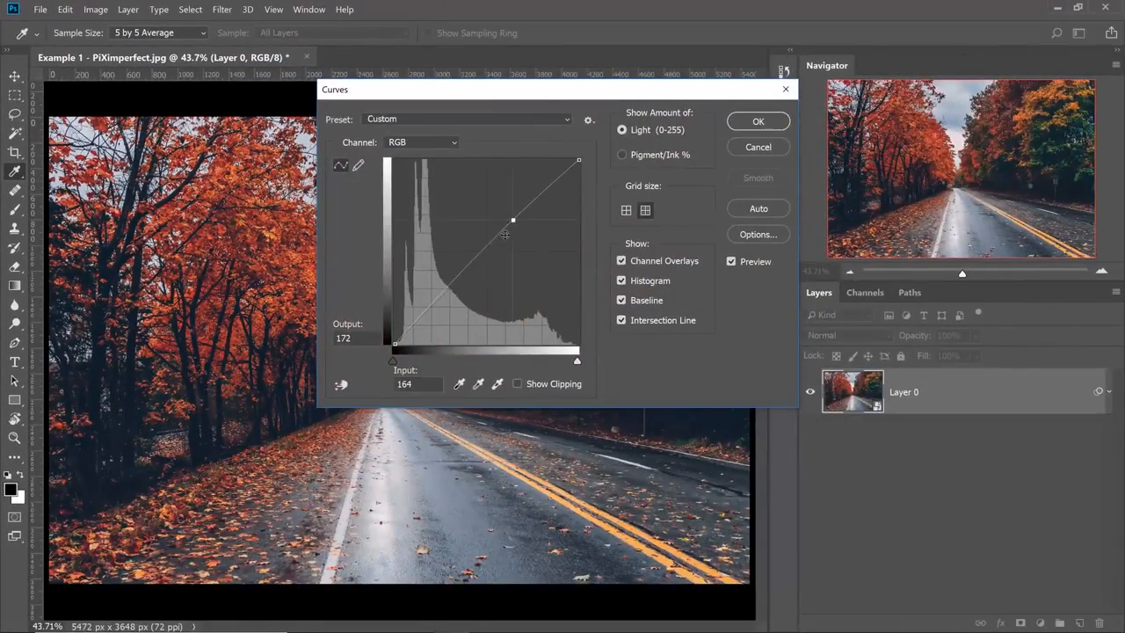
{"action": "left_click_drag", "start_coordinate": [469, 263], "coordinate": [476, 272]}
{"action": "left_click", "coordinate": [747, 125]}
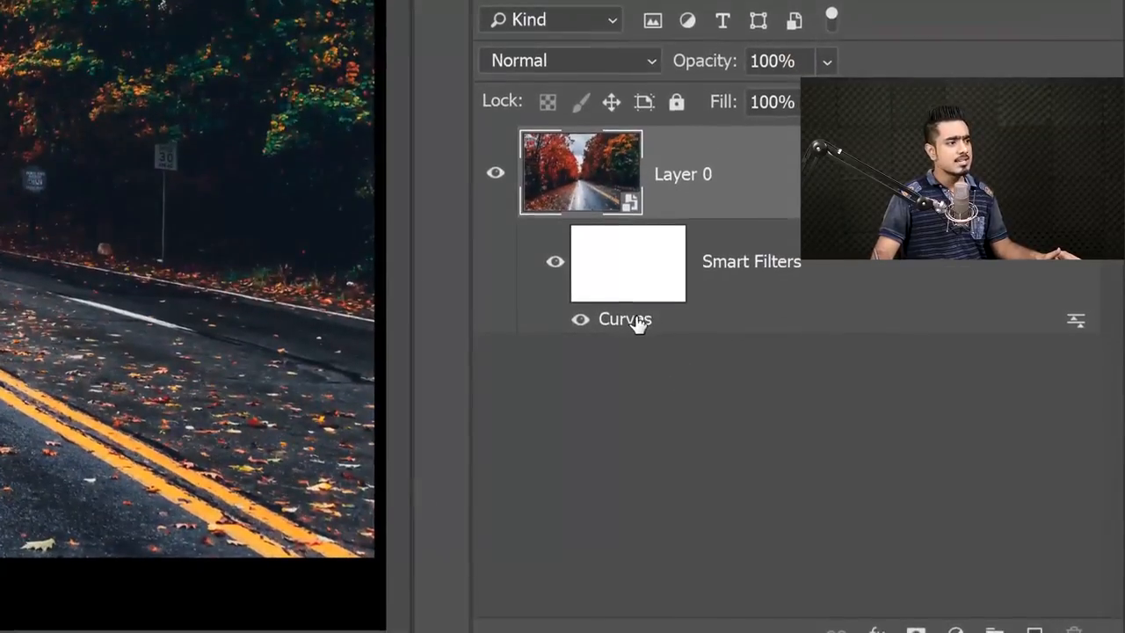
Reopen the Curves smart filter without changing it, and undo both the filter and the smart object conversion.
{"action": "double_click", "coordinate": [881, 466]}
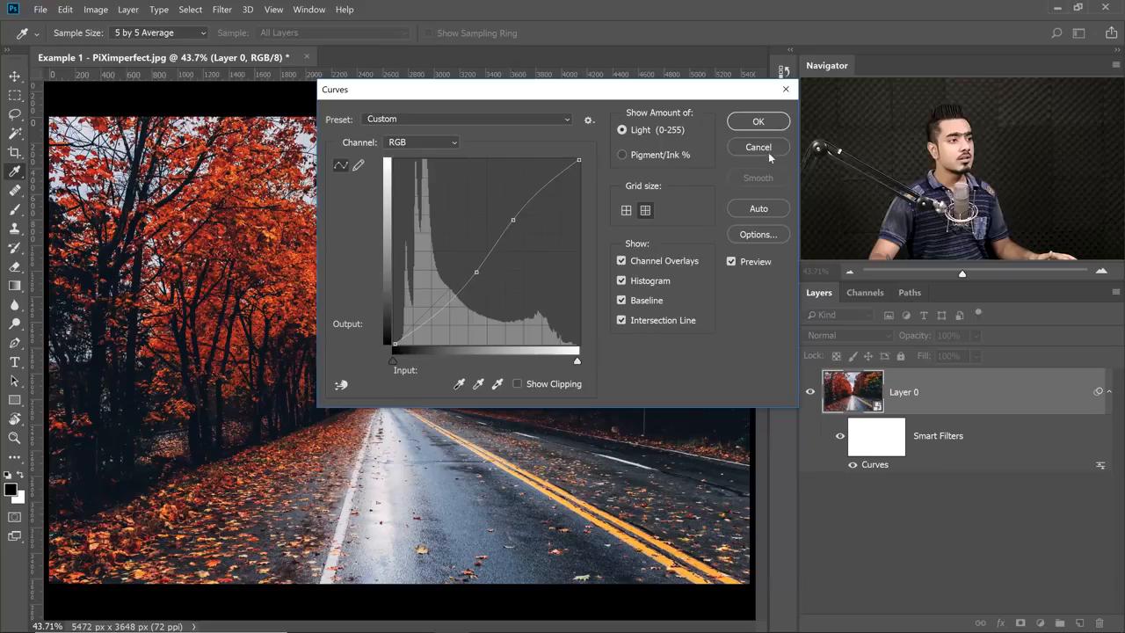
{"action": "left_click", "coordinate": [765, 148]}
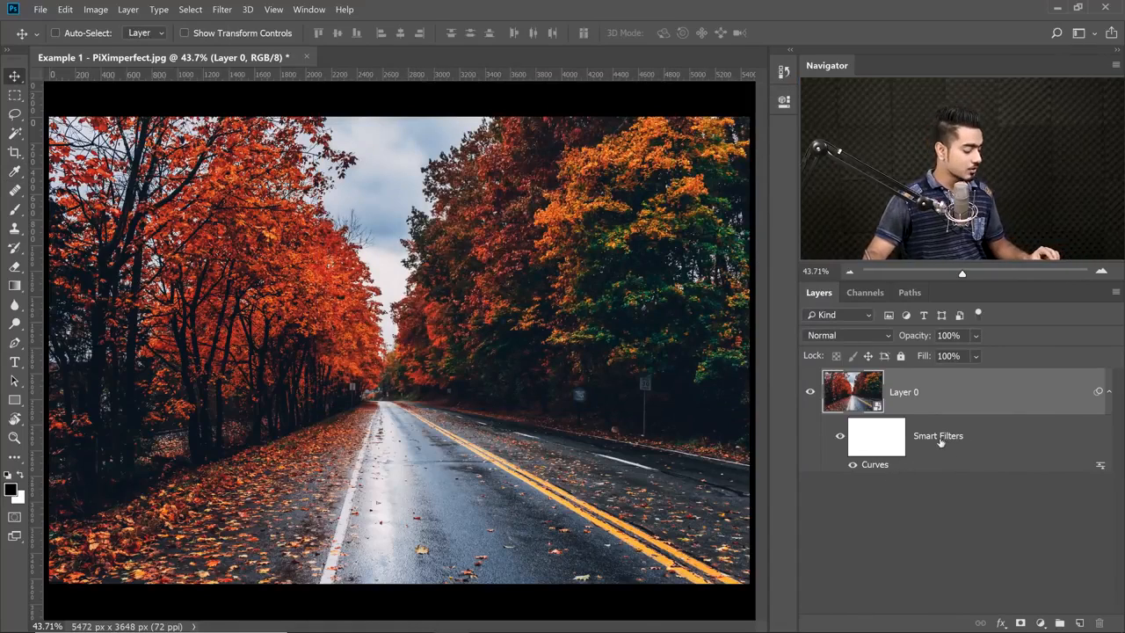
{"action": "key", "text": "ctrl+alt+z"}
{"action": "key", "text": "ctrl+alt+z"}
{"action": "key", "text": "ctrl+alt+z"}
{"action": "key", "text": "ctrl+alt+z"}
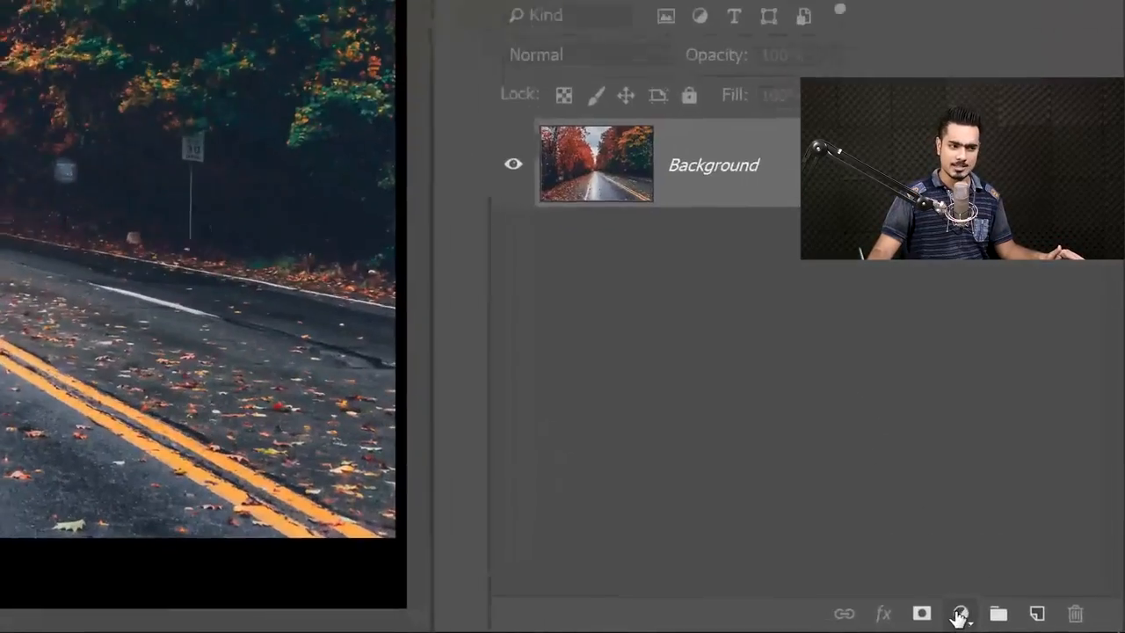
Add a Curves adjustment layer above the Background and raise a highlight point to about input 214, output 231.
{"action": "left_click", "coordinate": [1040, 622]}
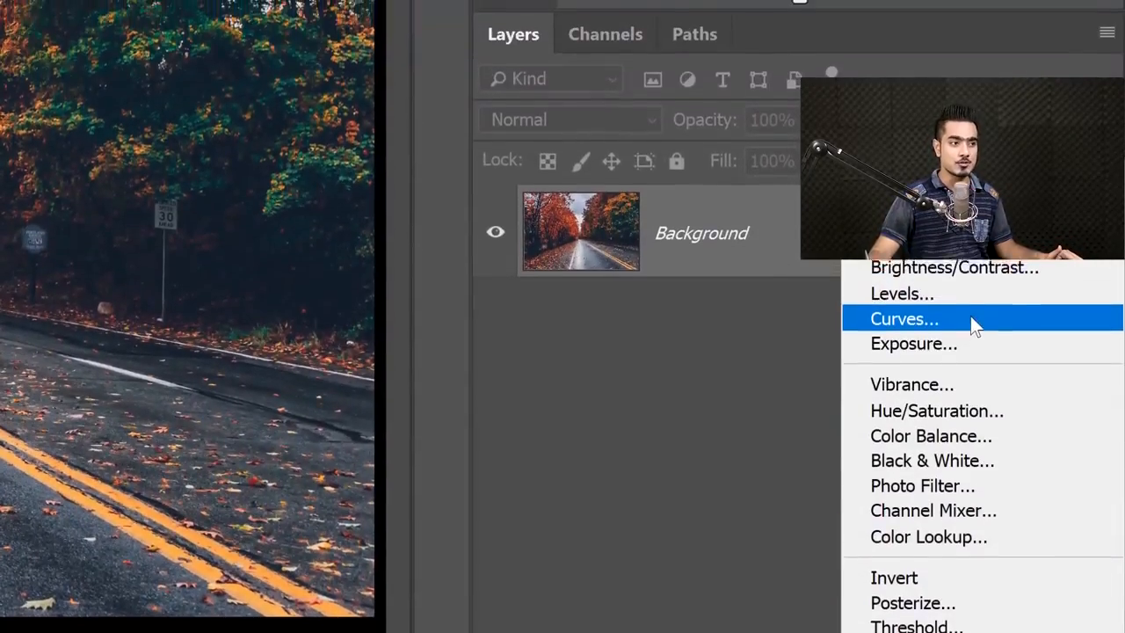
{"action": "left_click", "coordinate": [972, 242]}
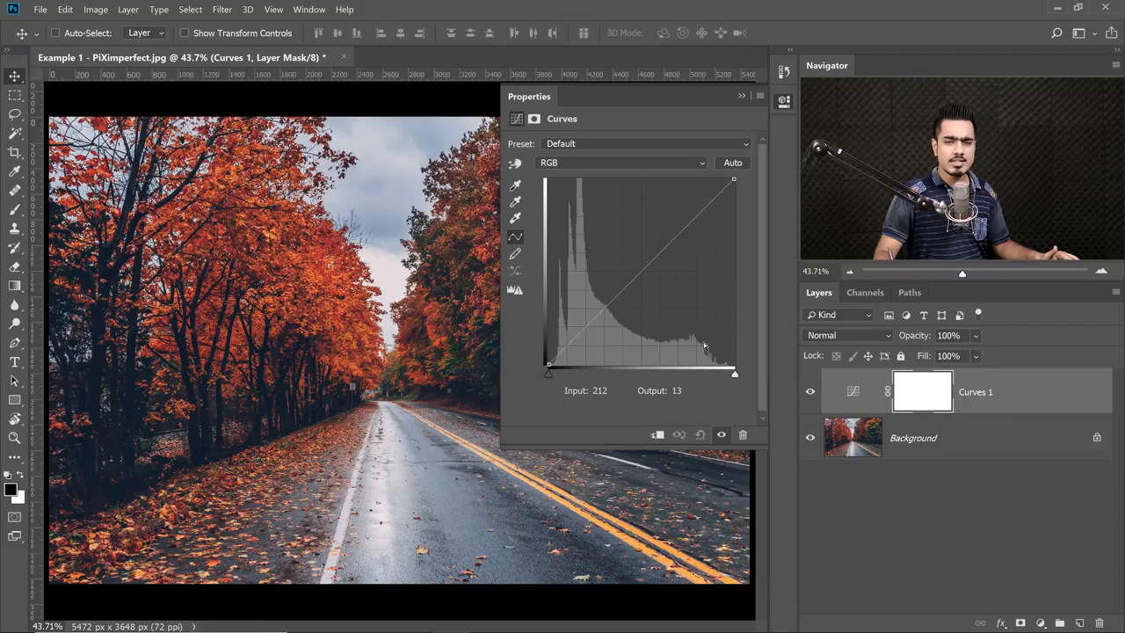
{"action": "left_click", "coordinate": [704, 209]}
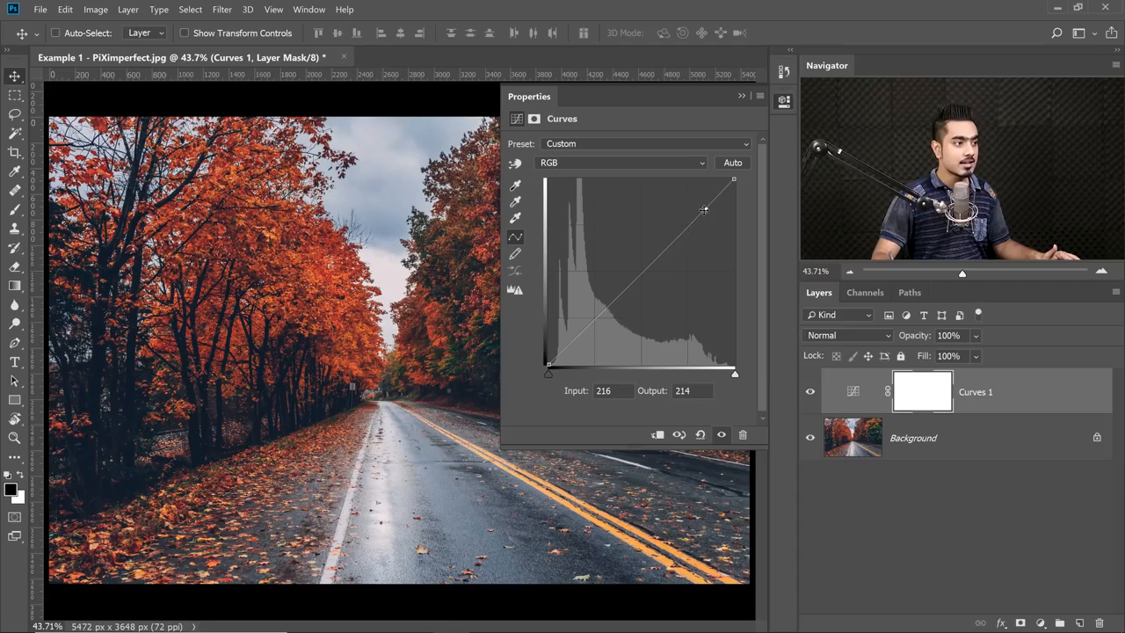
{"action": "left_click_drag", "start_coordinate": [704, 209], "coordinate": [704, 196]}
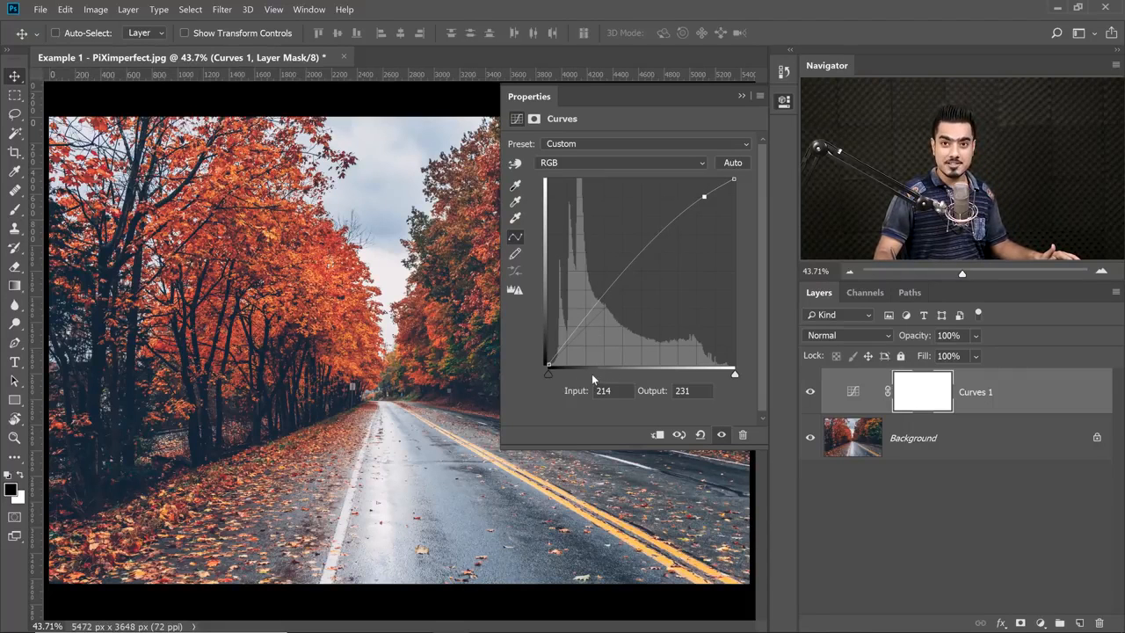
Add a shadow point to the curve, lower it to about input 65, output 48, and compare before and after.
{"action": "left_click", "coordinate": [594, 305]}
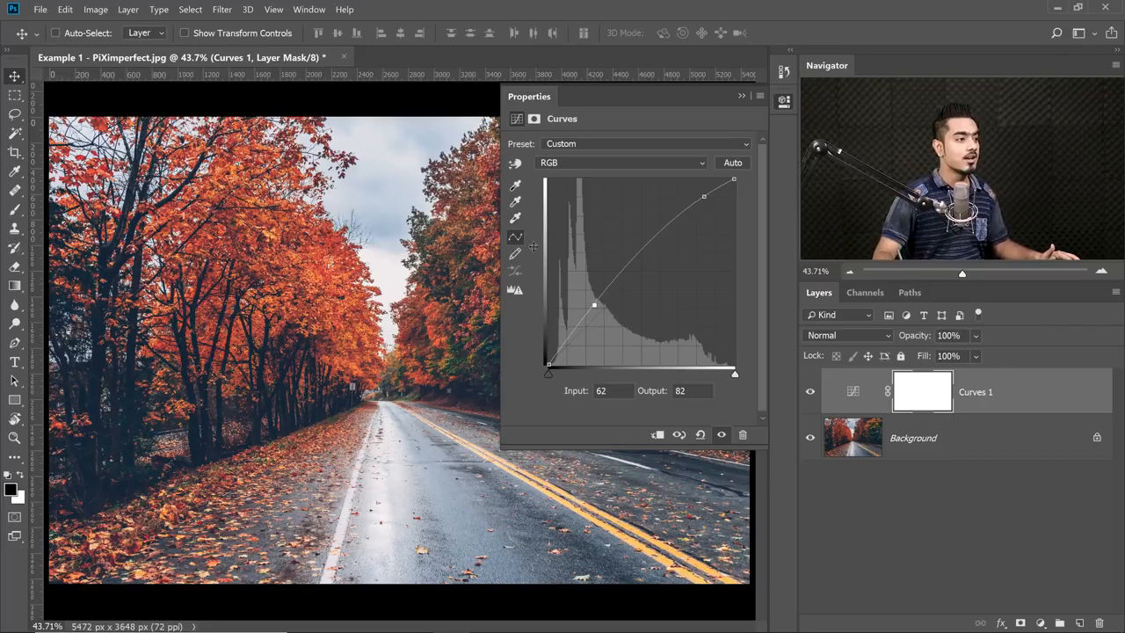
{"action": "left_click_drag", "start_coordinate": [595, 305], "coordinate": [597, 330]}
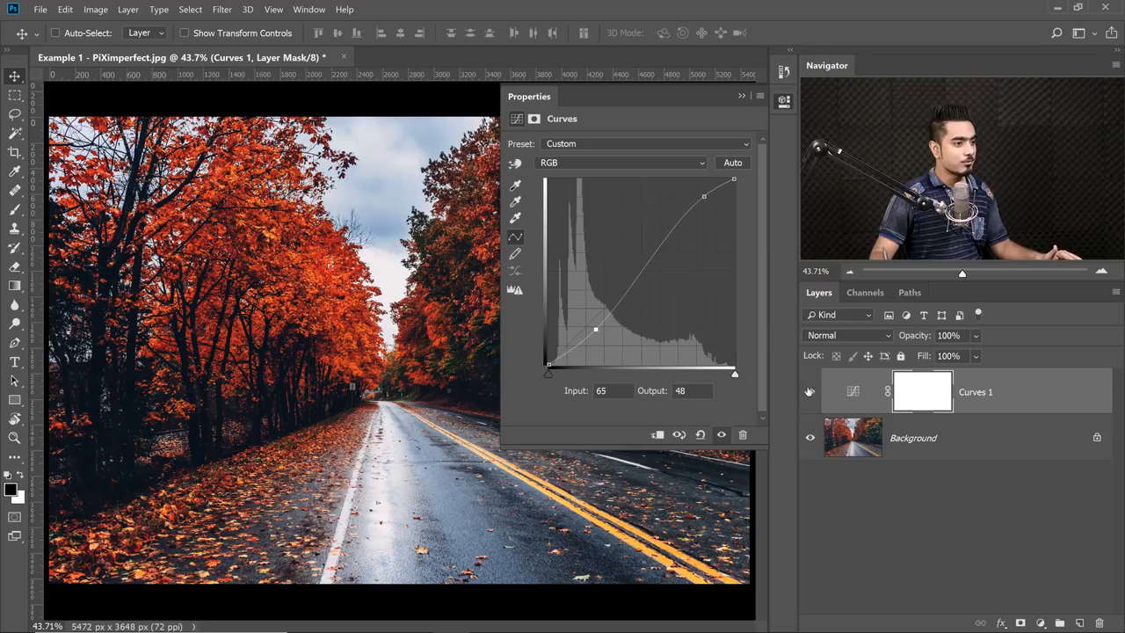
{"action": "left_click", "coordinate": [810, 395]}
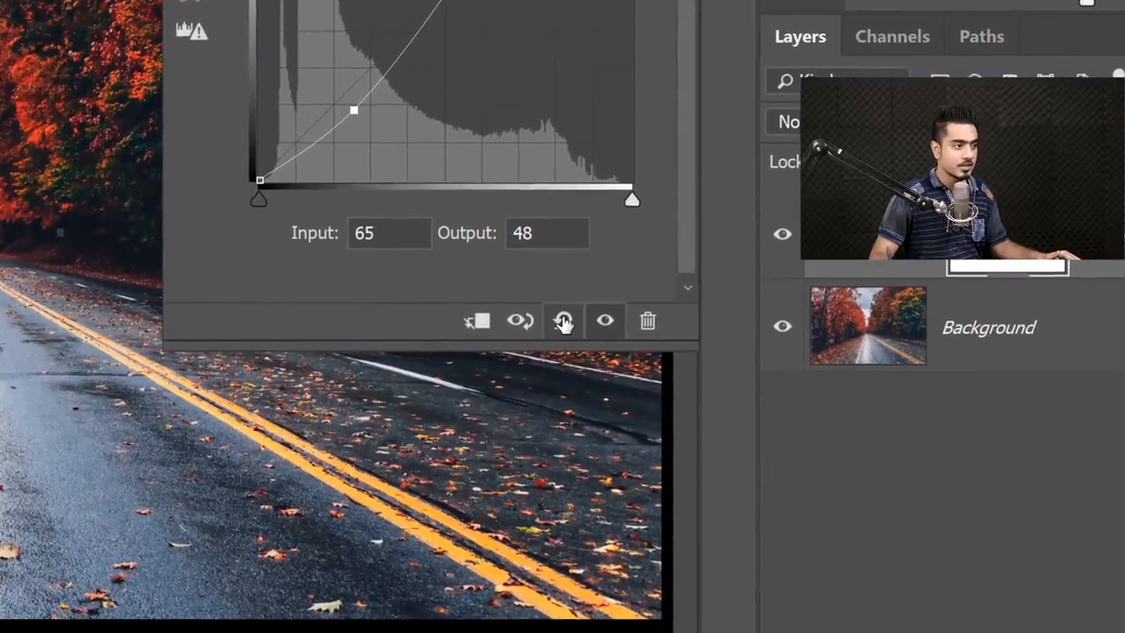
Reset the Curves adjustment and add a shadow point raised to about input 37, output 64.
{"action": "left_click", "coordinate": [563, 344]}
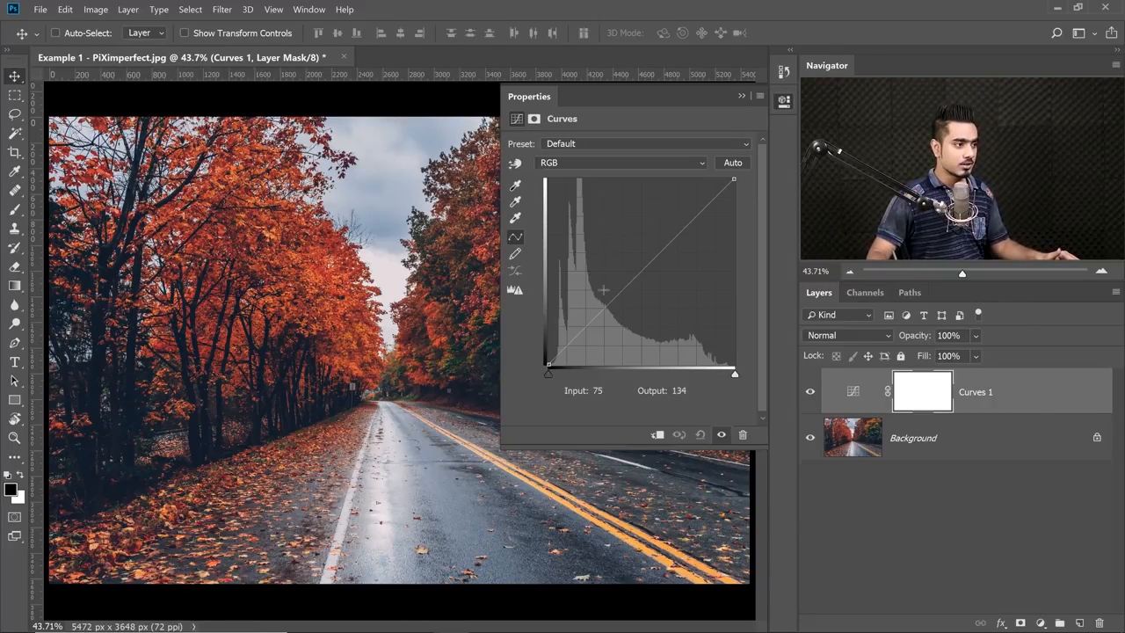
{"action": "left_click", "coordinate": [585, 331]}
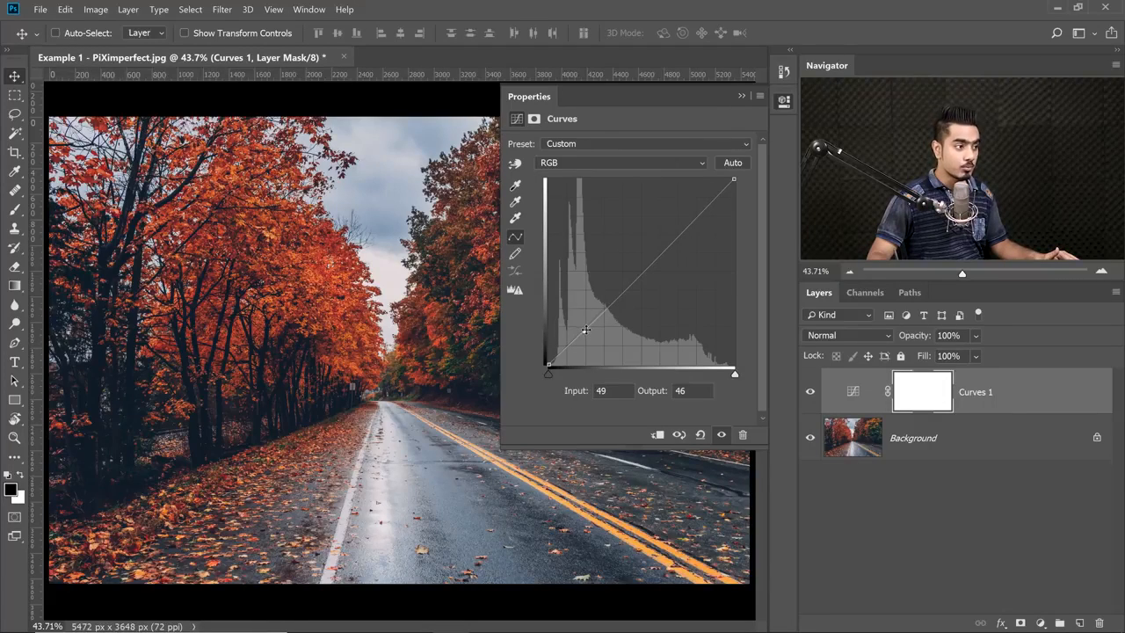
{"action": "left_click_drag", "start_coordinate": [586, 329], "coordinate": [575, 317]}
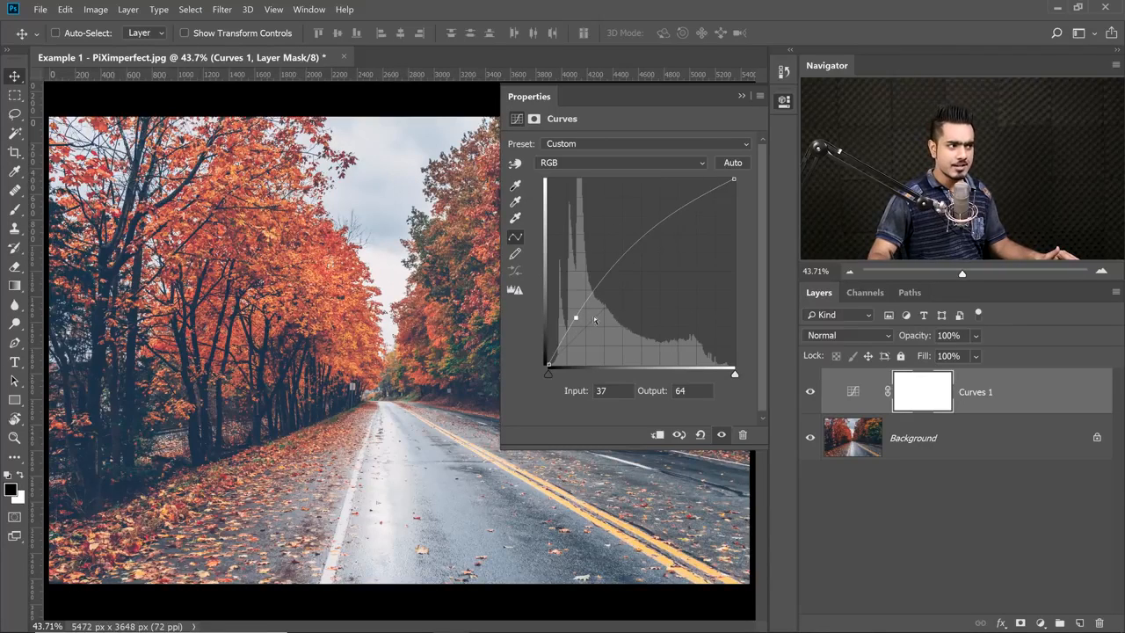
Add a highlight point to the RGB curve, lower it to about input 134, output 144, and compare with the previous state.
{"action": "left_click", "coordinate": [640, 239]}
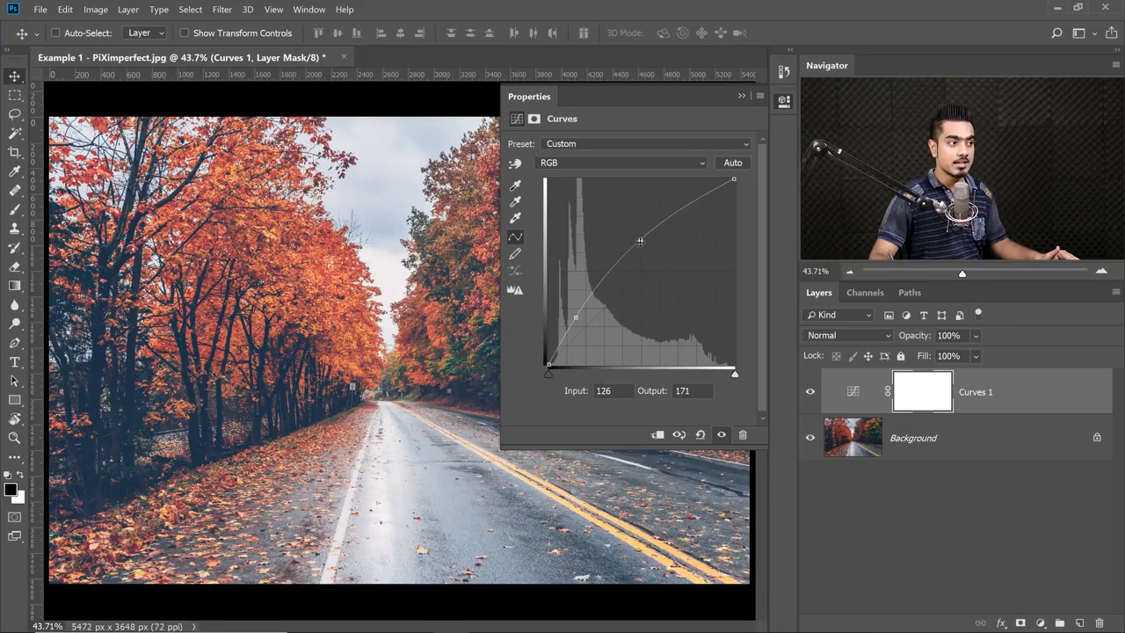
{"action": "left_click_drag", "start_coordinate": [640, 240], "coordinate": [648, 259]}
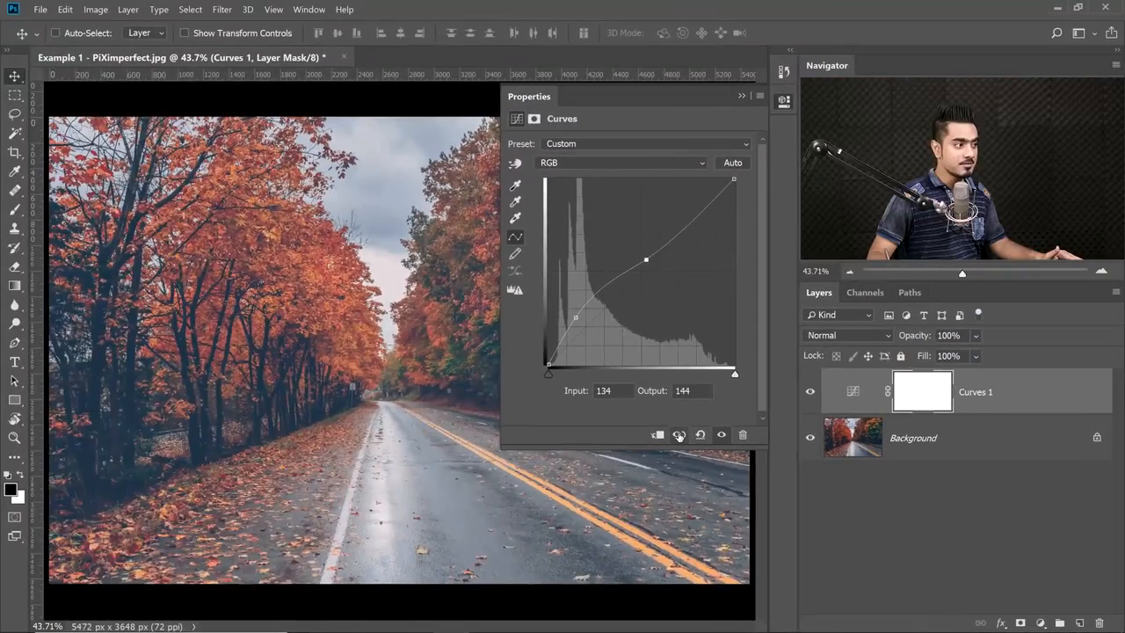
{"action": "left_click", "coordinate": [563, 320]}
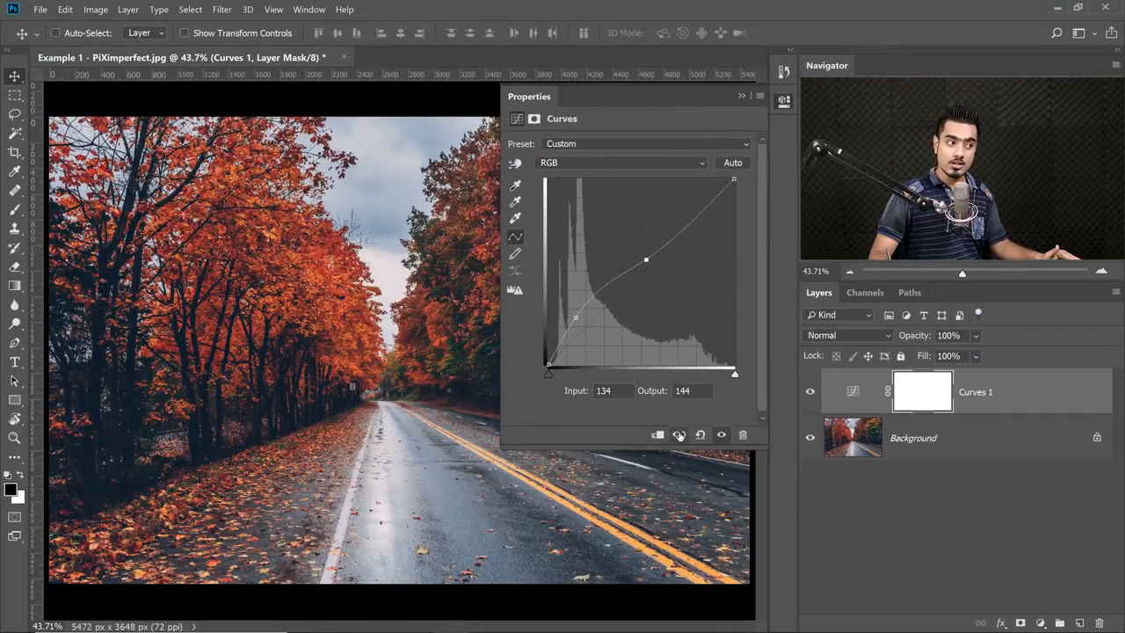
{"action": "left_click", "coordinate": [679, 436]}
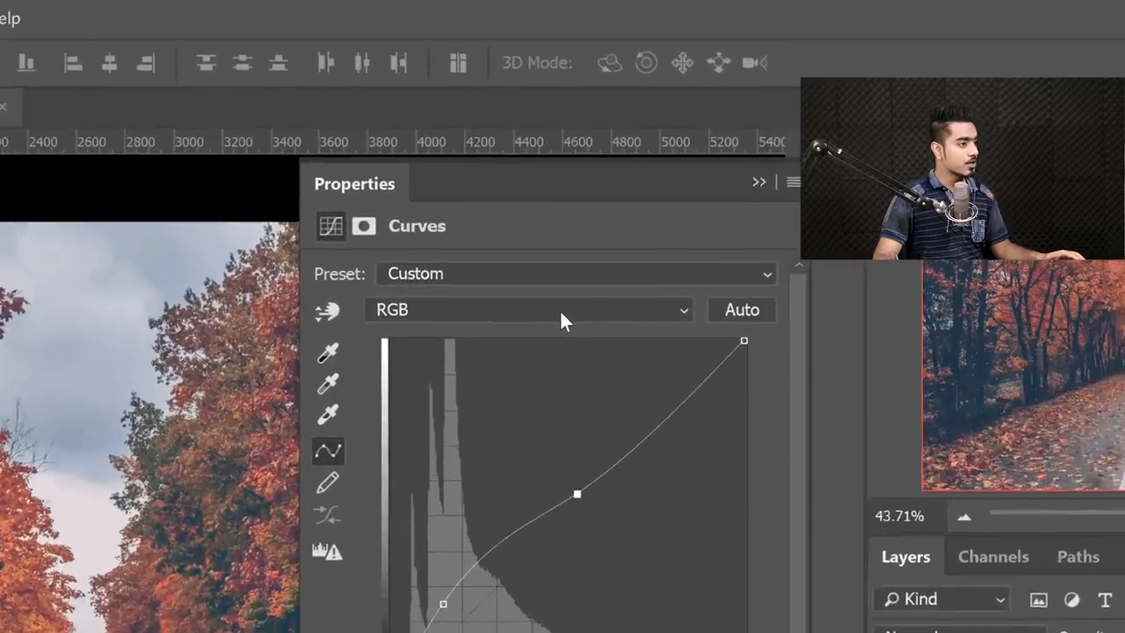
In the Red channel, raise a highlight point and pull a shadow point down to about input 88, output 39.
{"action": "left_click", "coordinate": [560, 309]}
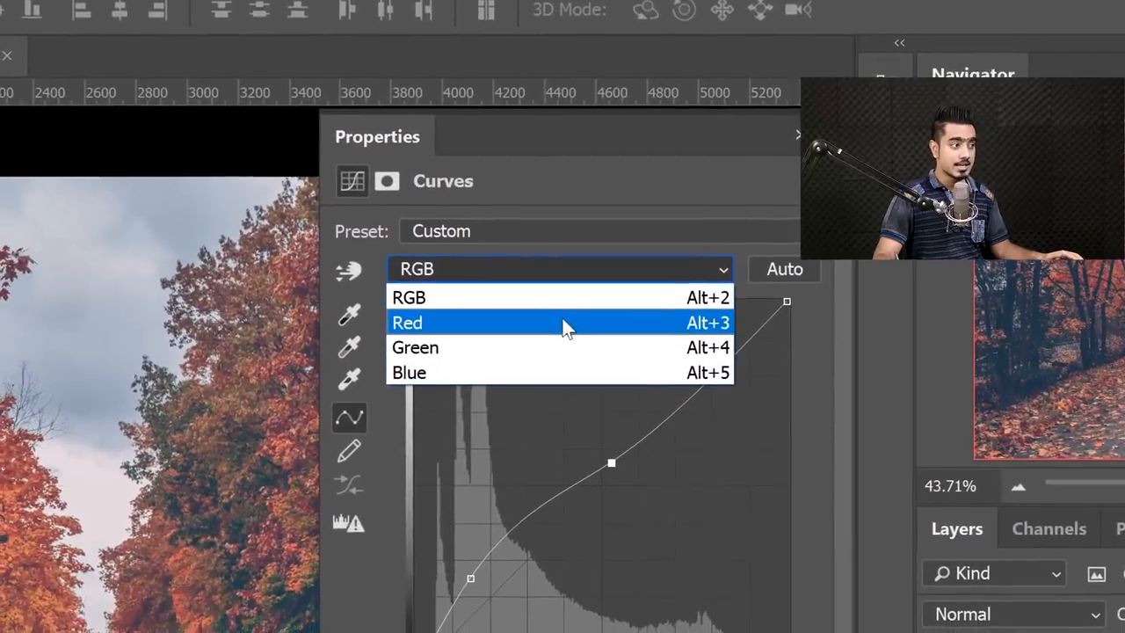
{"action": "left_click", "coordinate": [563, 322]}
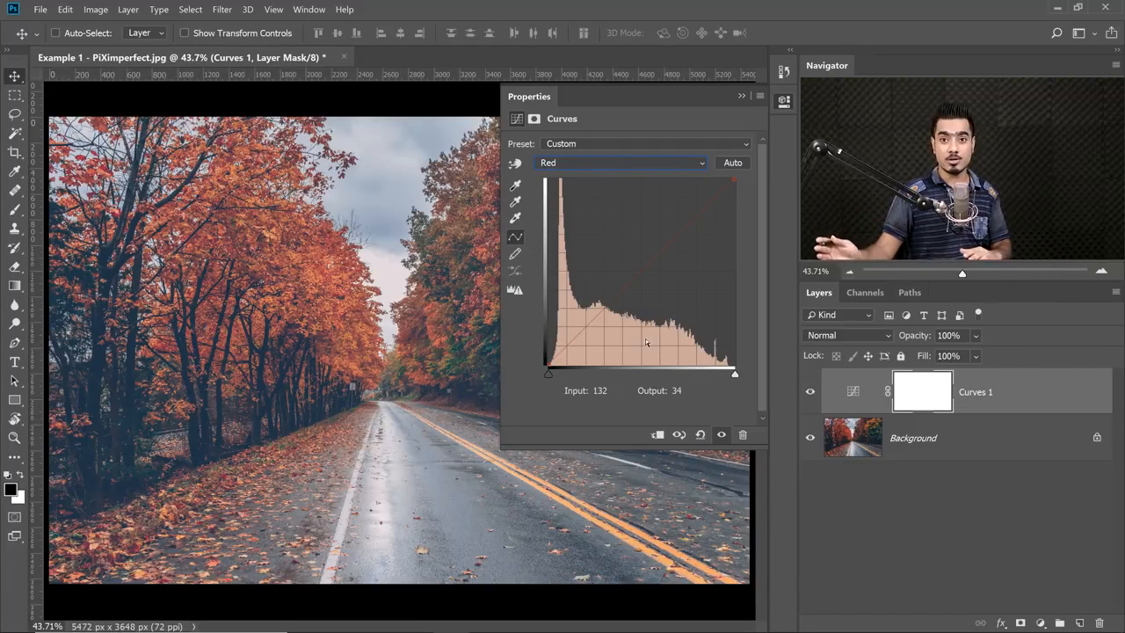
{"action": "left_click", "coordinate": [698, 213]}
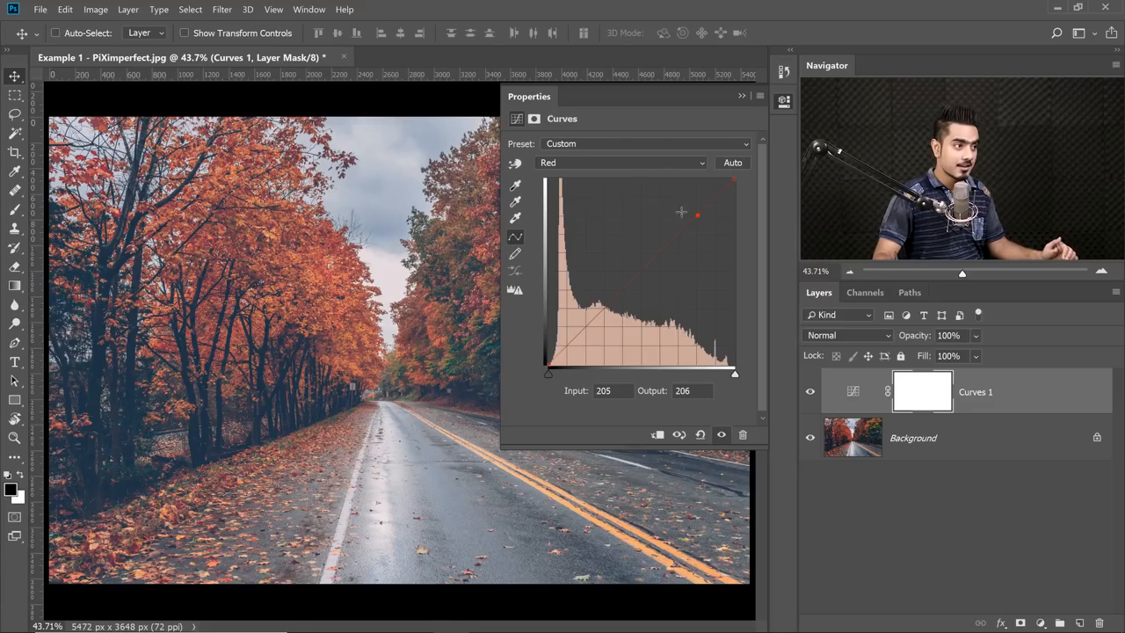
{"action": "left_click_drag", "start_coordinate": [697, 216], "coordinate": [690, 196]}
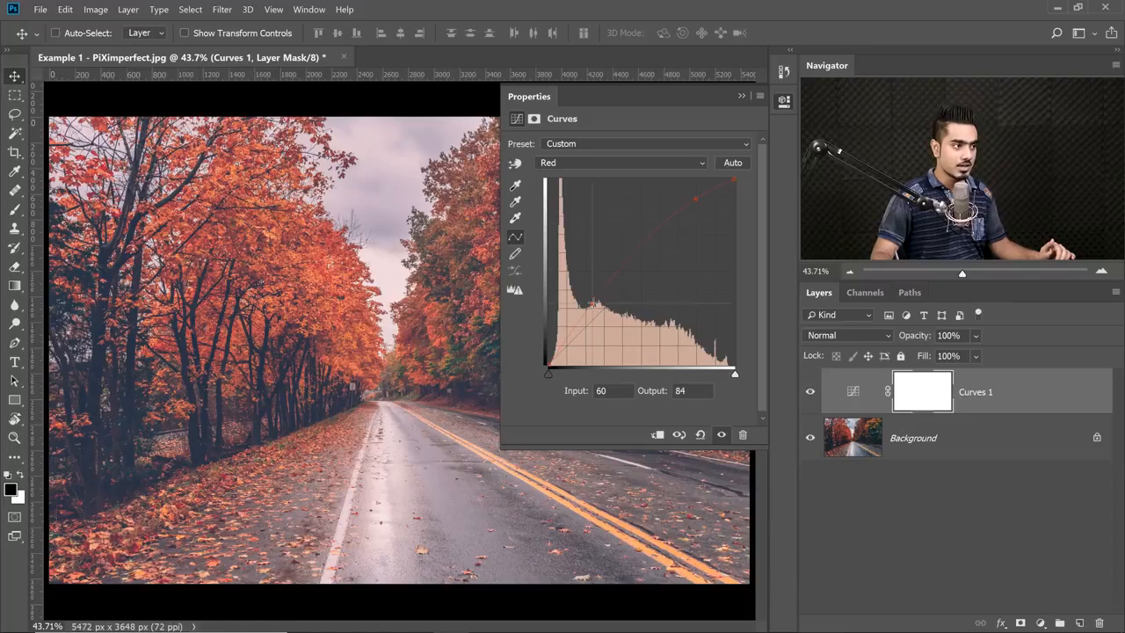
{"action": "left_click_drag", "start_coordinate": [590, 308], "coordinate": [613, 336]}
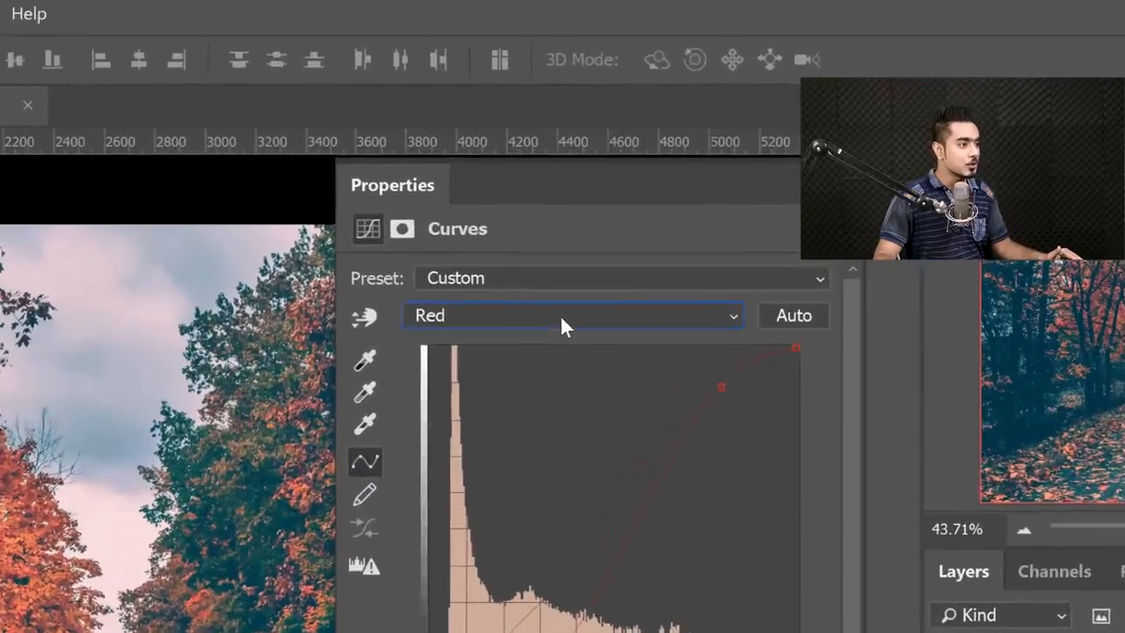
In the Blue channel, lower the white end point's output to tint the photo yellow, and reset the Curves adjustment.
{"action": "left_click", "coordinate": [615, 163]}
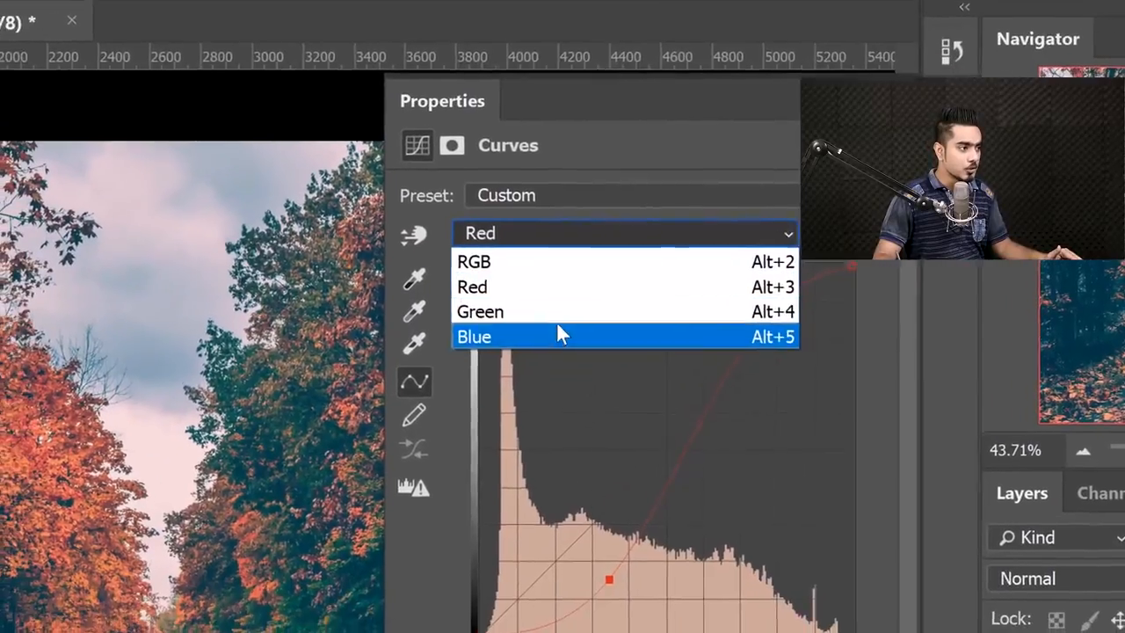
{"action": "left_click", "coordinate": [527, 398]}
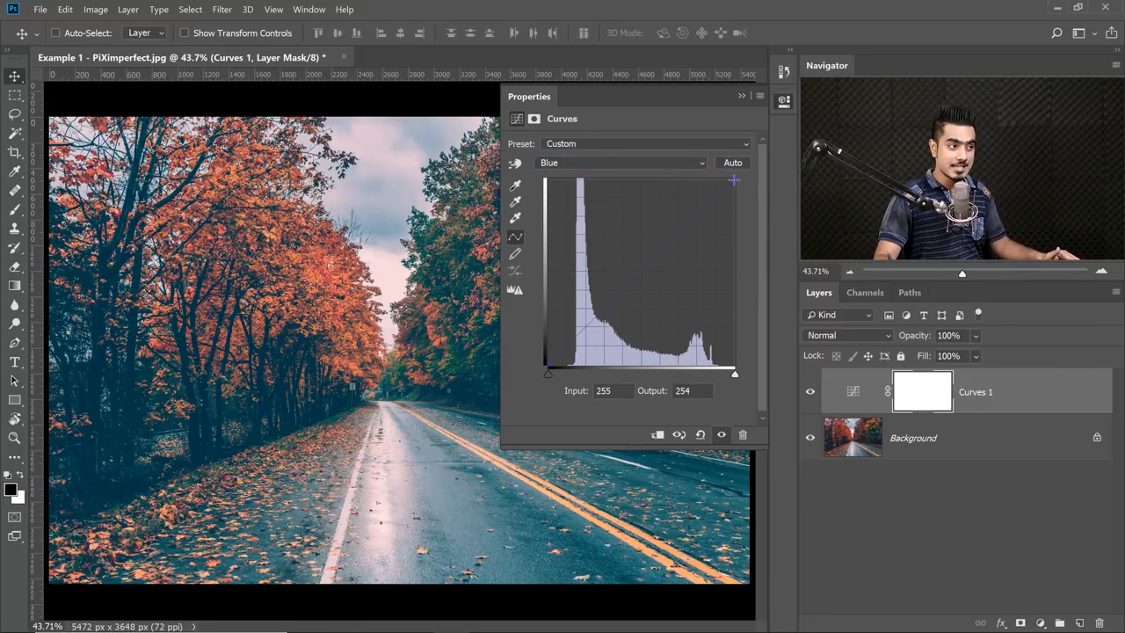
{"action": "left_click_drag", "start_coordinate": [736, 187], "coordinate": [736, 241]}
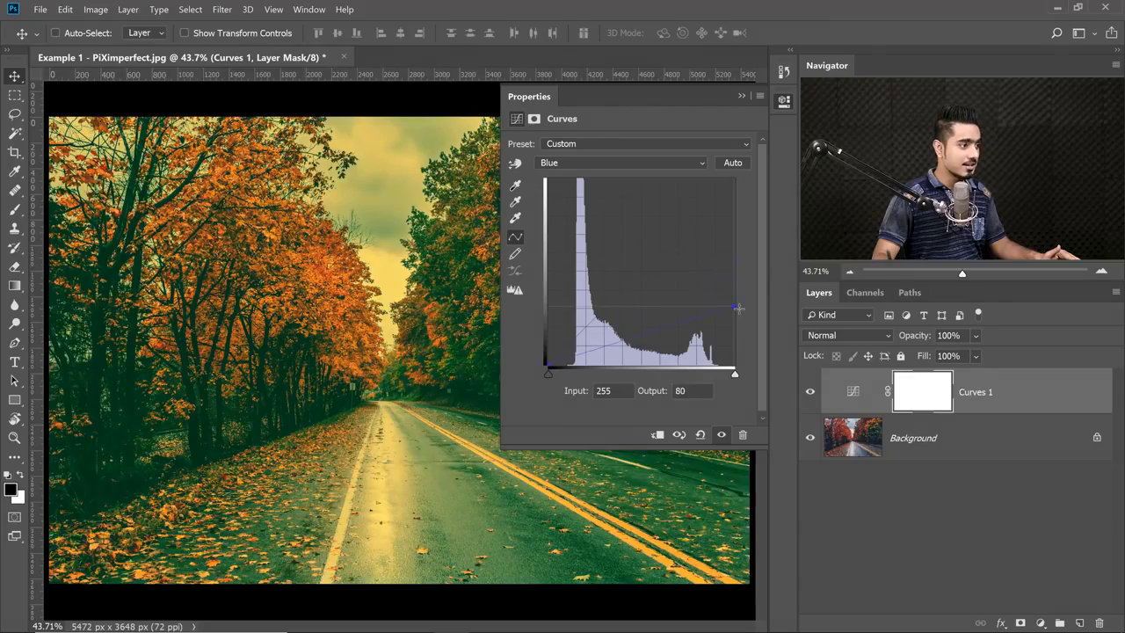
{"action": "left_click_drag", "start_coordinate": [739, 307], "coordinate": [758, 278]}
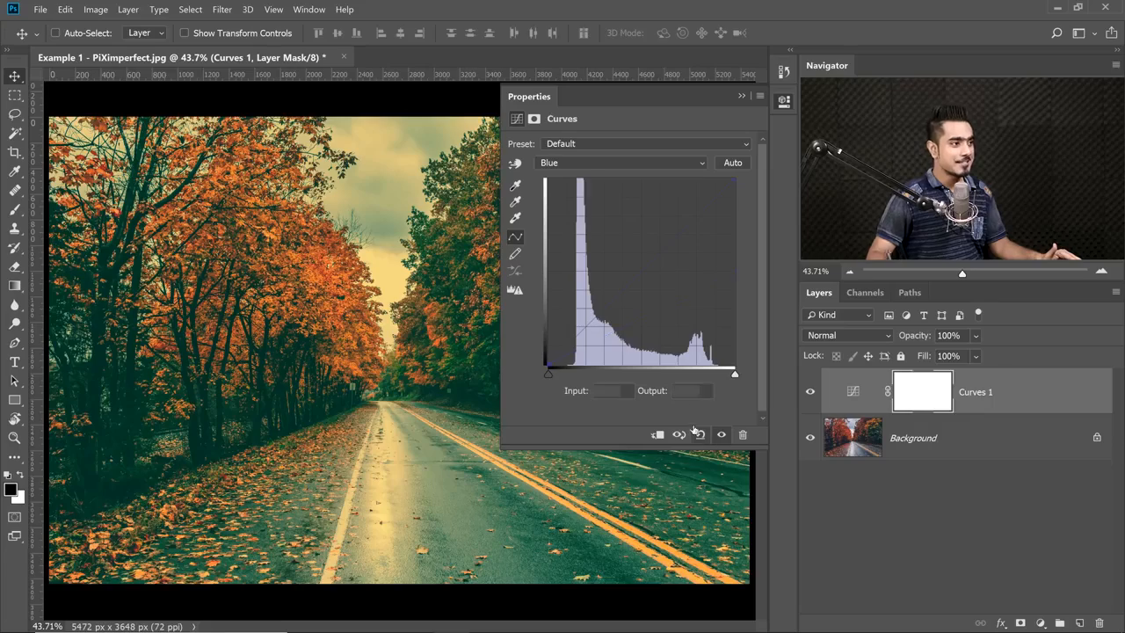
{"action": "left_click", "coordinate": [701, 434]}
Shape a faded RGB S-curve with points at about 220/229 and 102/85 and the black point's output at about 28.
{"action": "left_click", "coordinate": [606, 162]}
{"action": "left_click", "coordinate": [606, 167]}
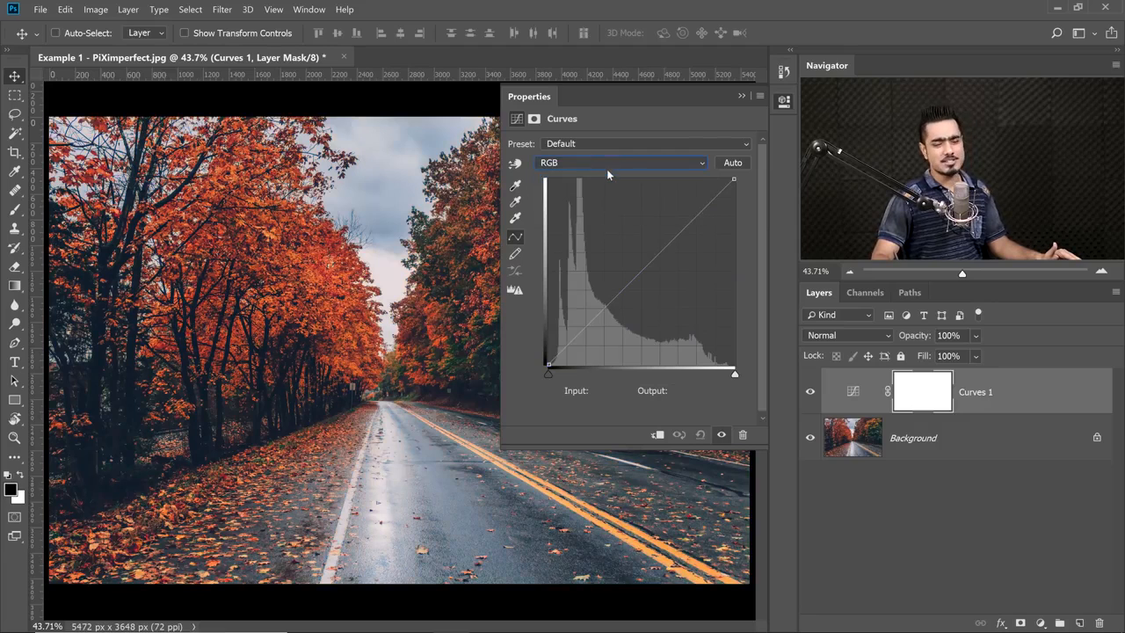
{"action": "left_click_drag", "start_coordinate": [676, 229], "coordinate": [709, 197]}
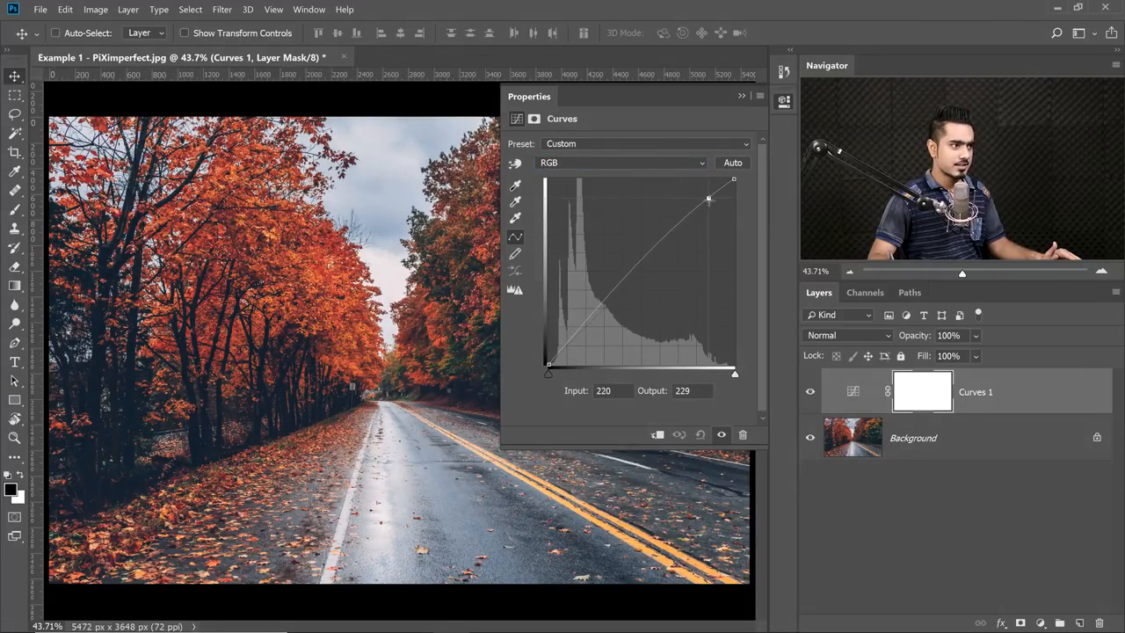
{"action": "left_click", "coordinate": [619, 295]}
{"action": "left_click_drag", "start_coordinate": [619, 296], "coordinate": [622, 301]}
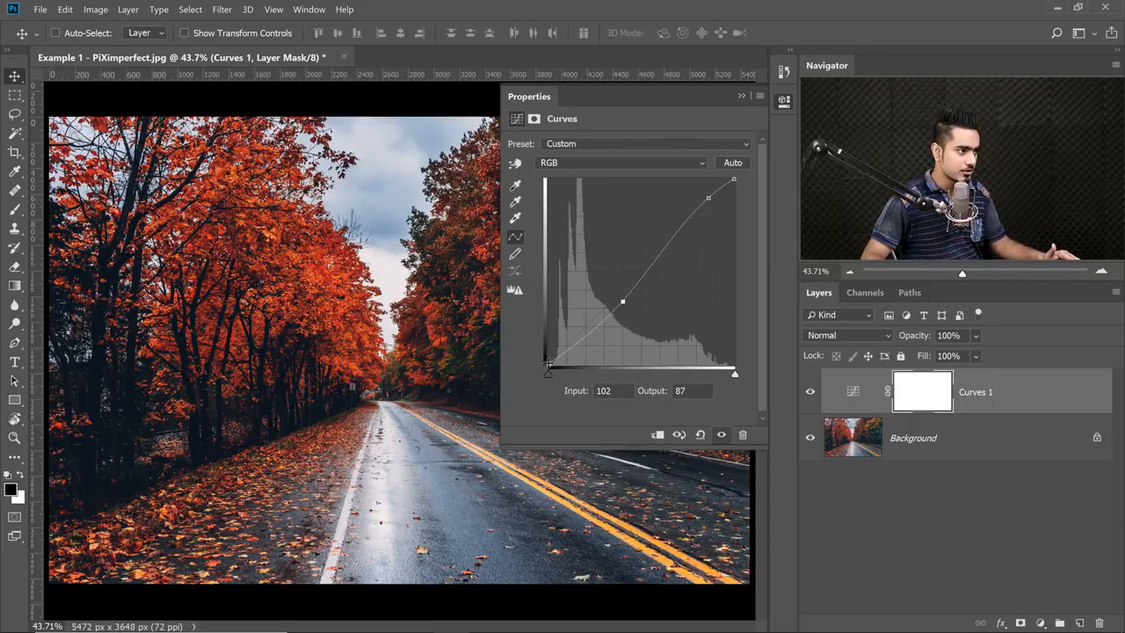
{"action": "left_click_drag", "start_coordinate": [547, 363], "coordinate": [547, 345]}
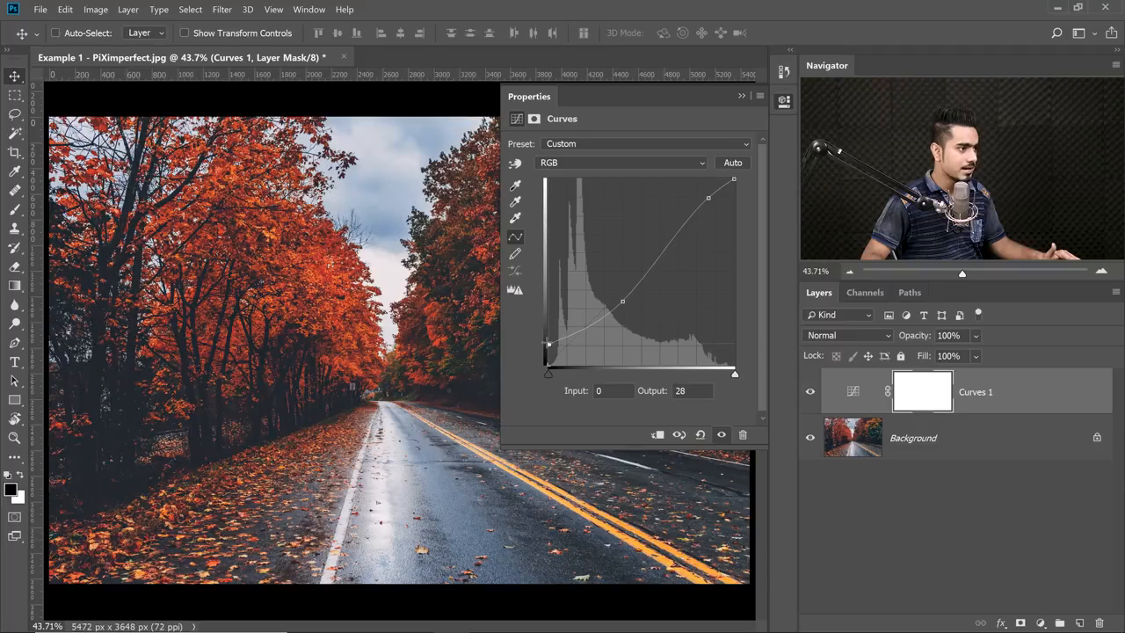
{"action": "left_click", "coordinate": [621, 303]}
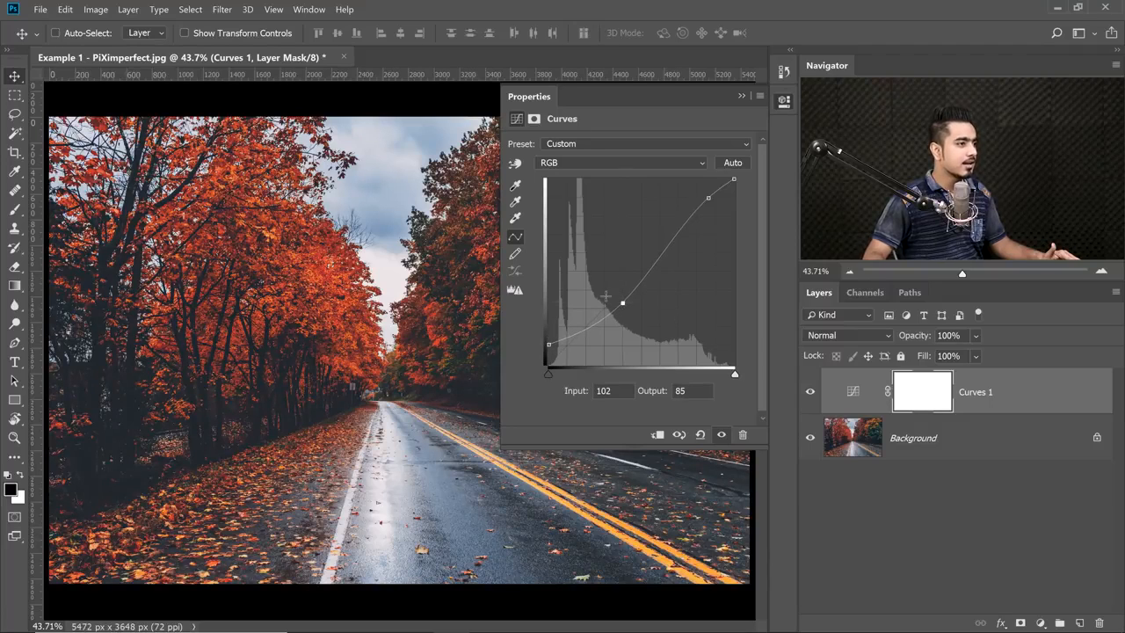
In the Blue channel, raise the black point's output to 33, lower a highlight point to about 206/189, and compare before and after.
{"action": "left_click", "coordinate": [608, 167]}
{"action": "left_click", "coordinate": [562, 213]}
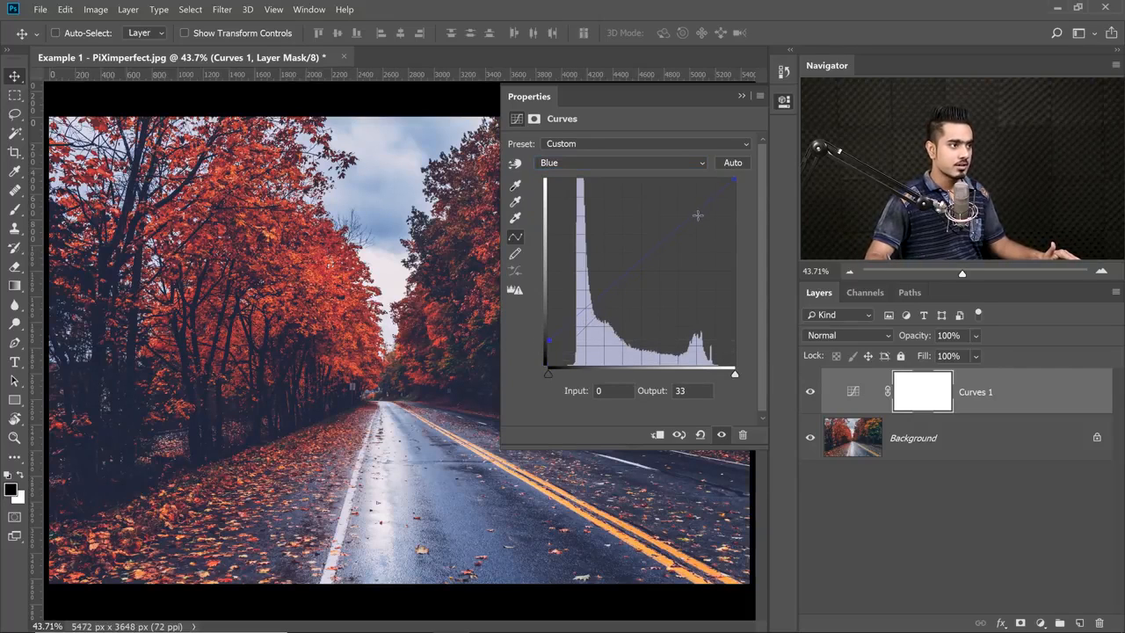
{"action": "left_click_drag", "start_coordinate": [697, 215], "coordinate": [697, 223]}
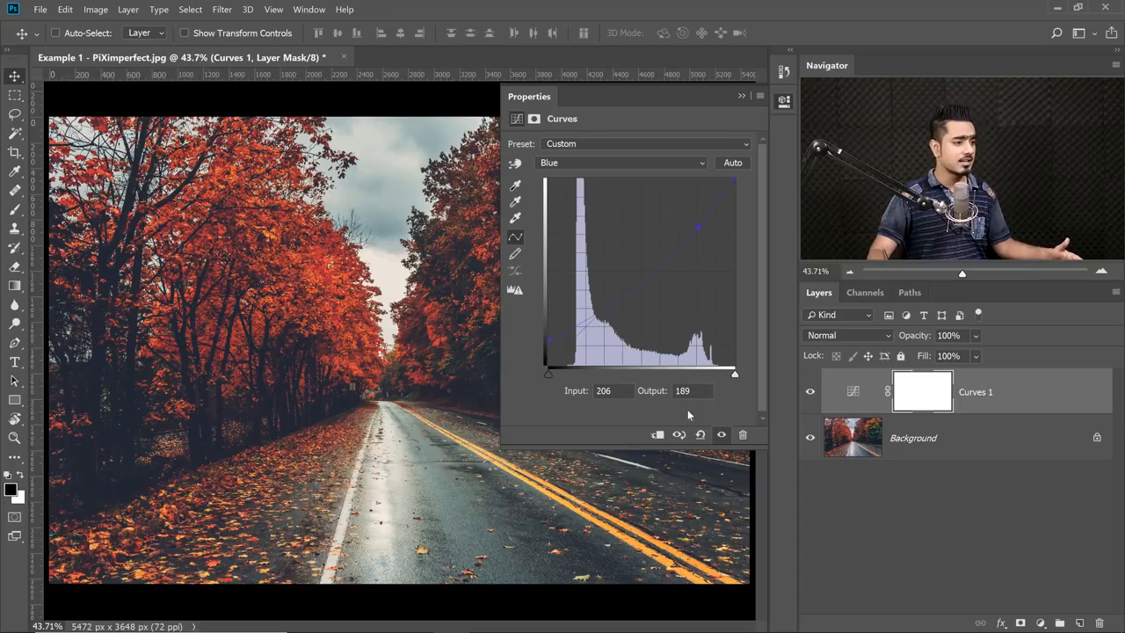
{"action": "left_click", "coordinate": [811, 394]}
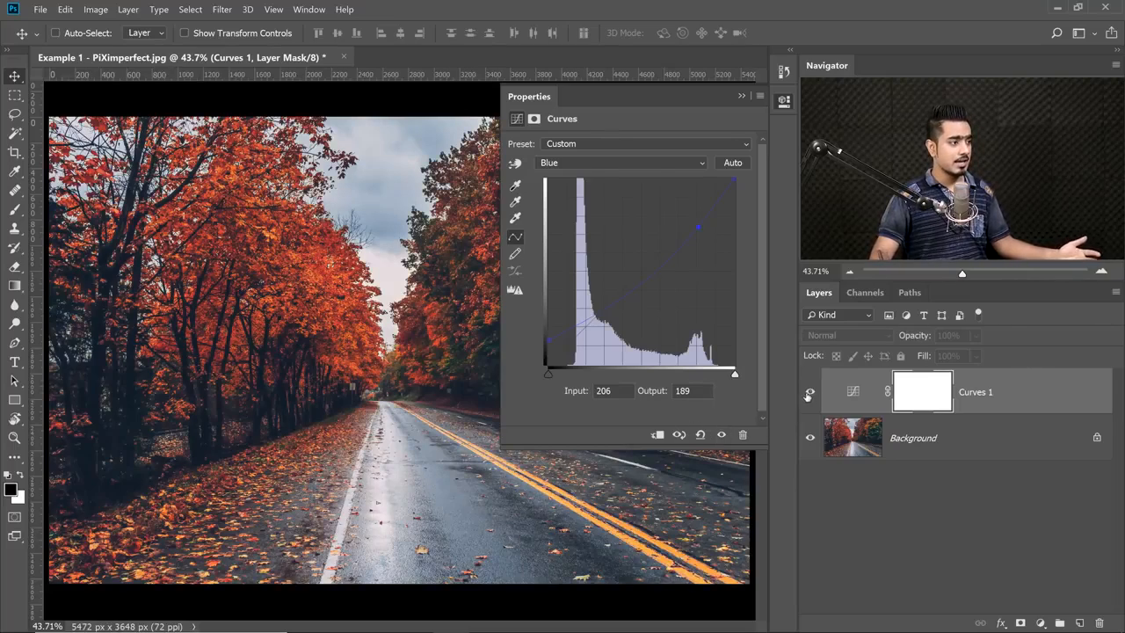
{"action": "left_click", "coordinate": [810, 391]}
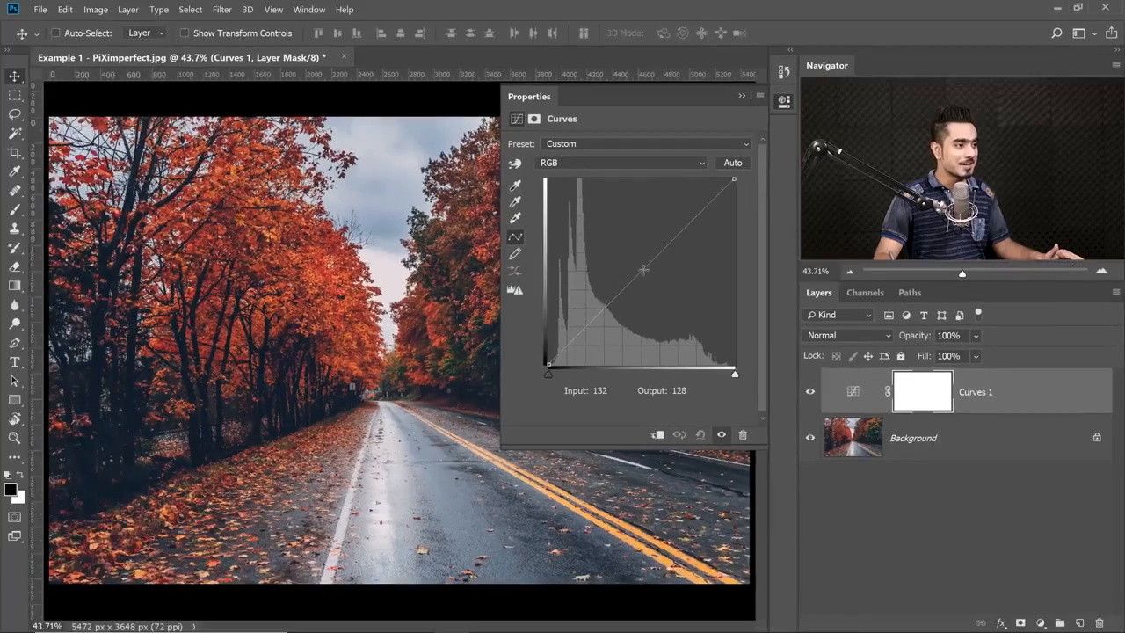
Raise the RGB curve's midtone point at input 128 to output 255, and reset the adjustment.
{"action": "left_click_drag", "start_coordinate": [643, 272], "coordinate": [642, 178]}
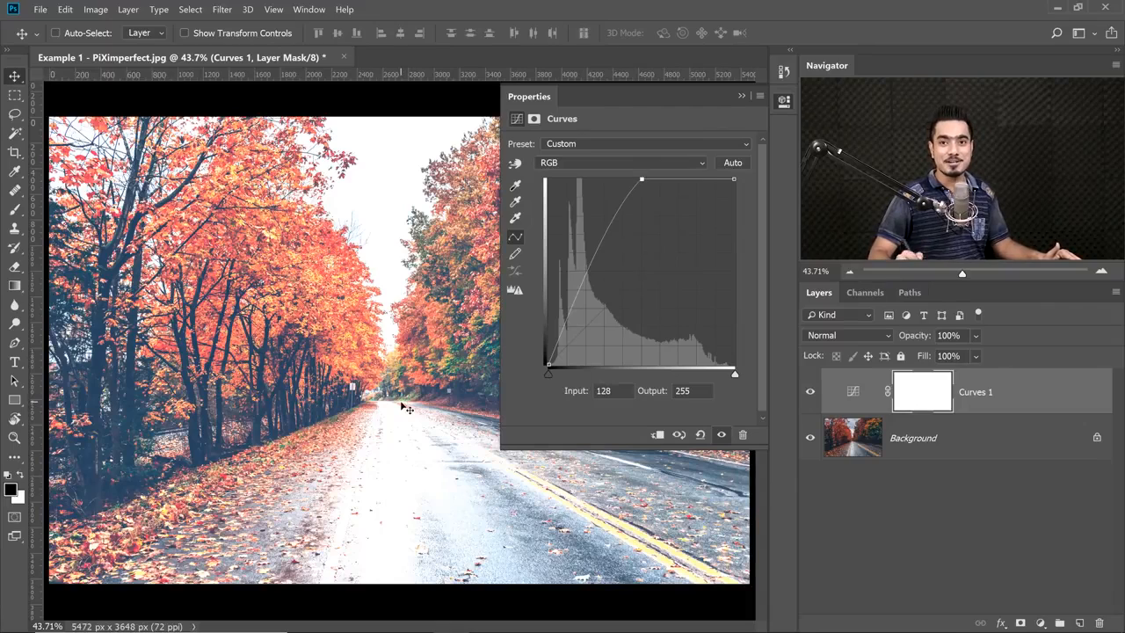
{"action": "left_click", "coordinate": [701, 435]}
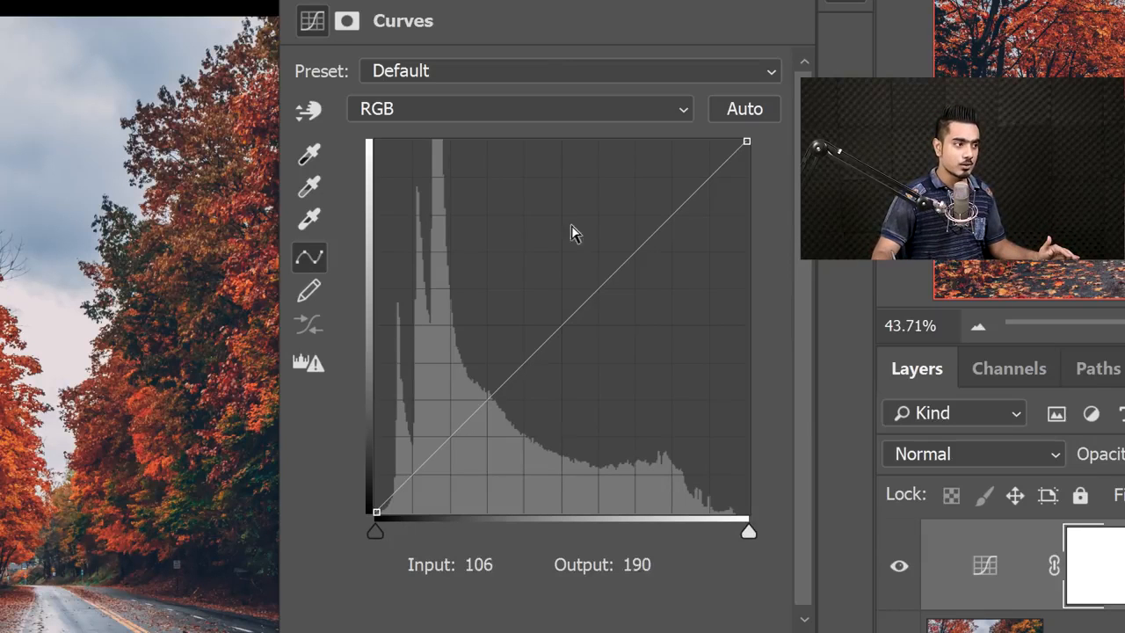
Add a midtone point to the RGB curve at input 128 and set its output to 160.
{"action": "left_click", "coordinate": [562, 323]}
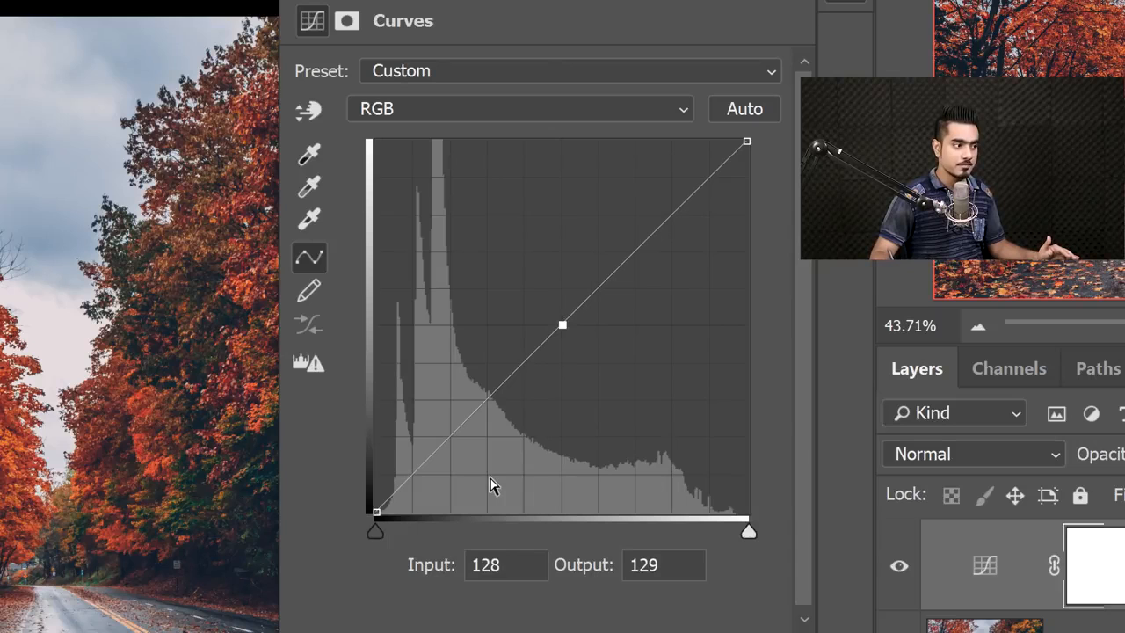
{"action": "left_click", "coordinate": [515, 565]}
{"action": "type", "text": "1287"}
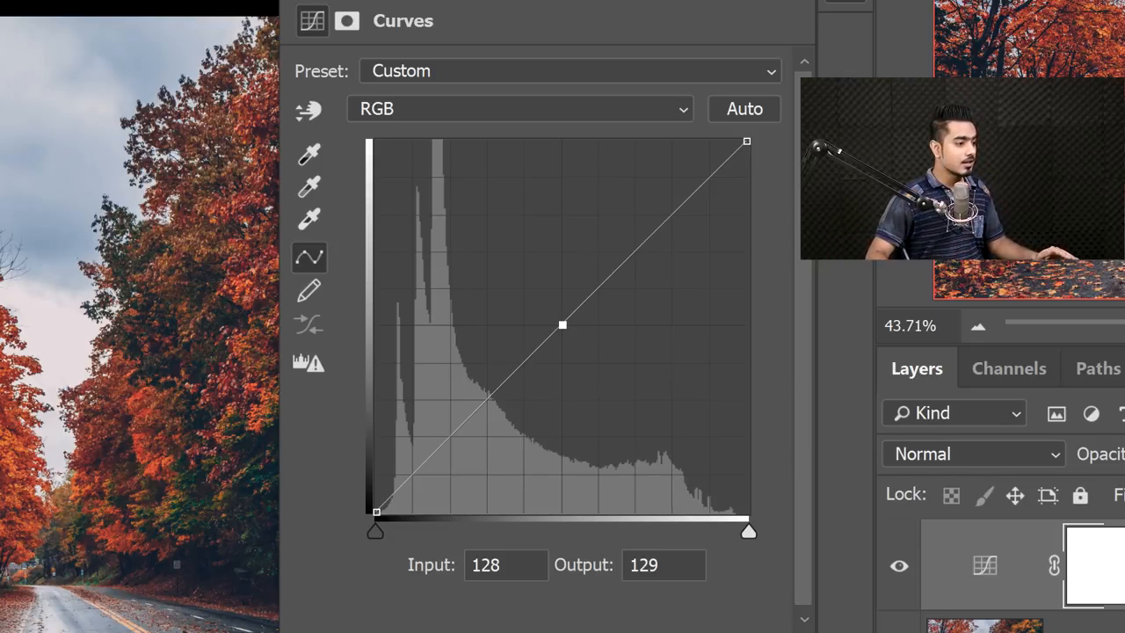
{"action": "double_click", "coordinate": [645, 565]}
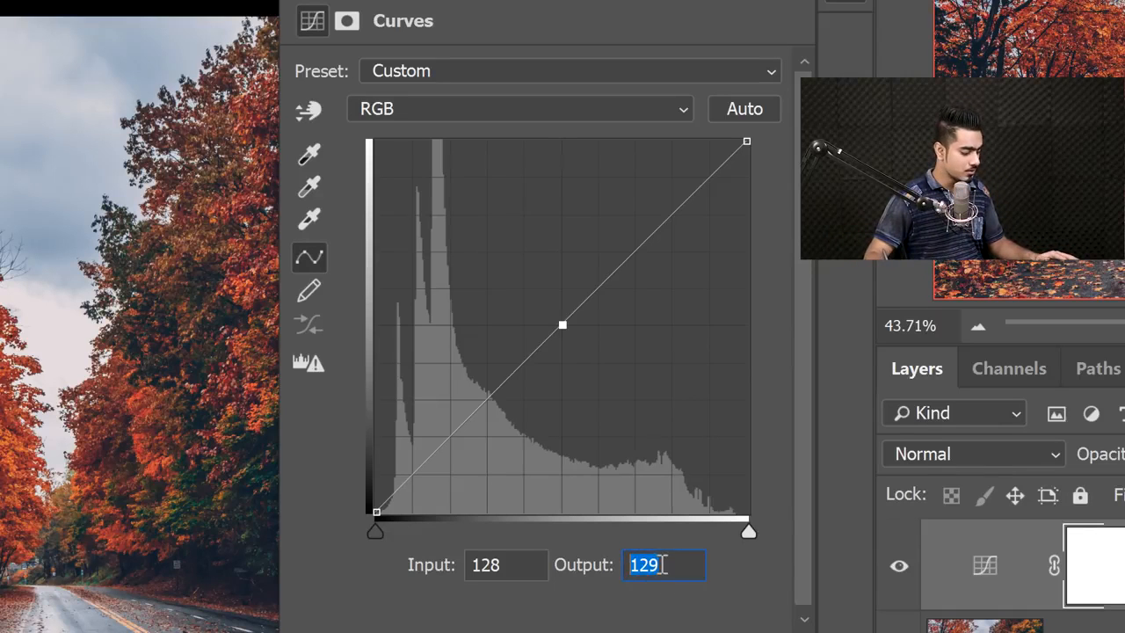
{"action": "type", "text": "160"}
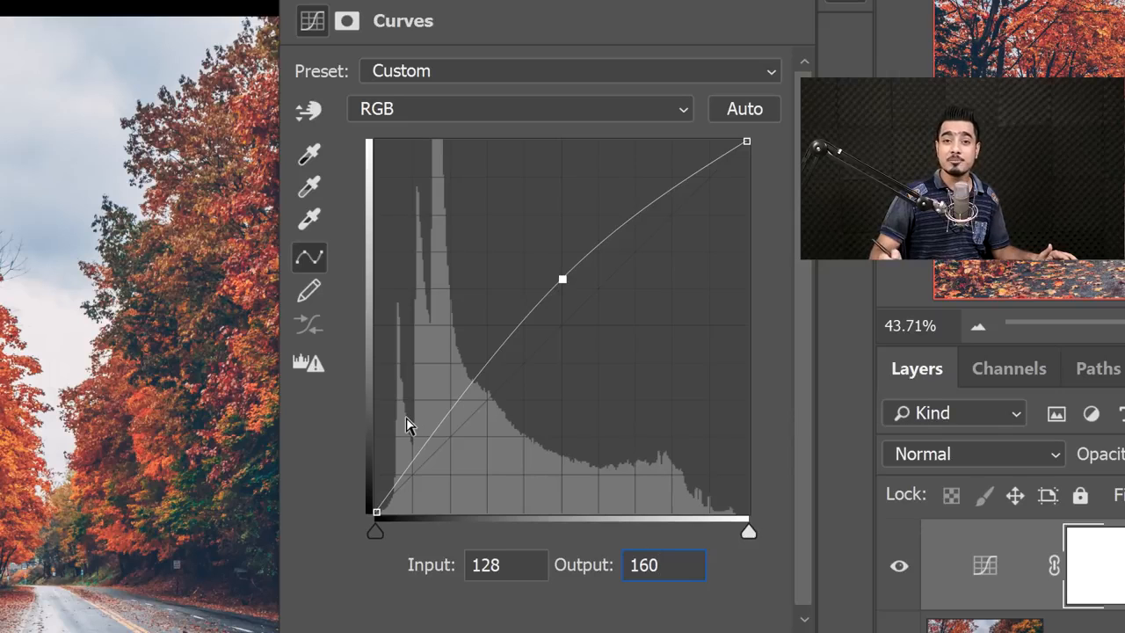
Add a shadow point to the RGB curve at about input 54 and set its output to 30.
{"action": "left_click", "coordinate": [456, 401]}
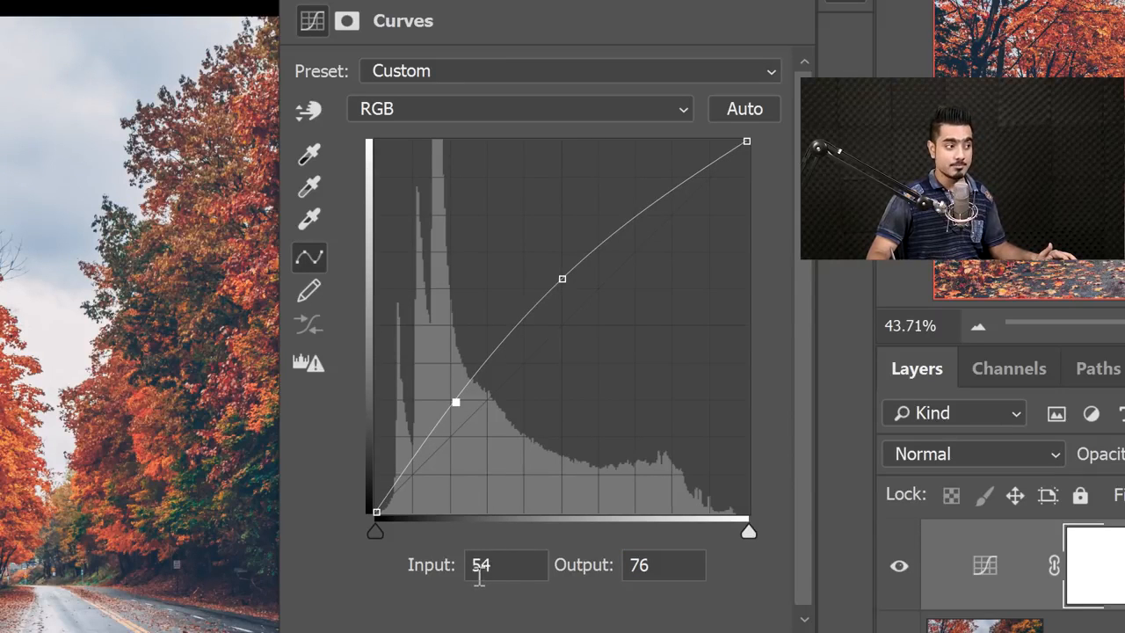
{"action": "double_click", "coordinate": [640, 565]}
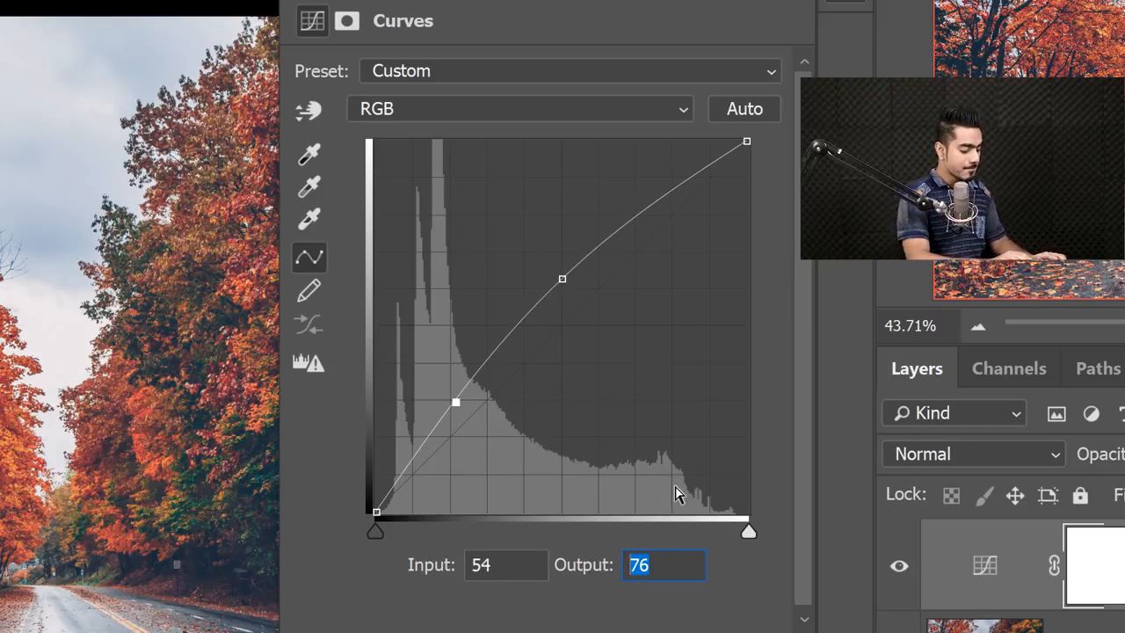
{"action": "type", "text": "30"}
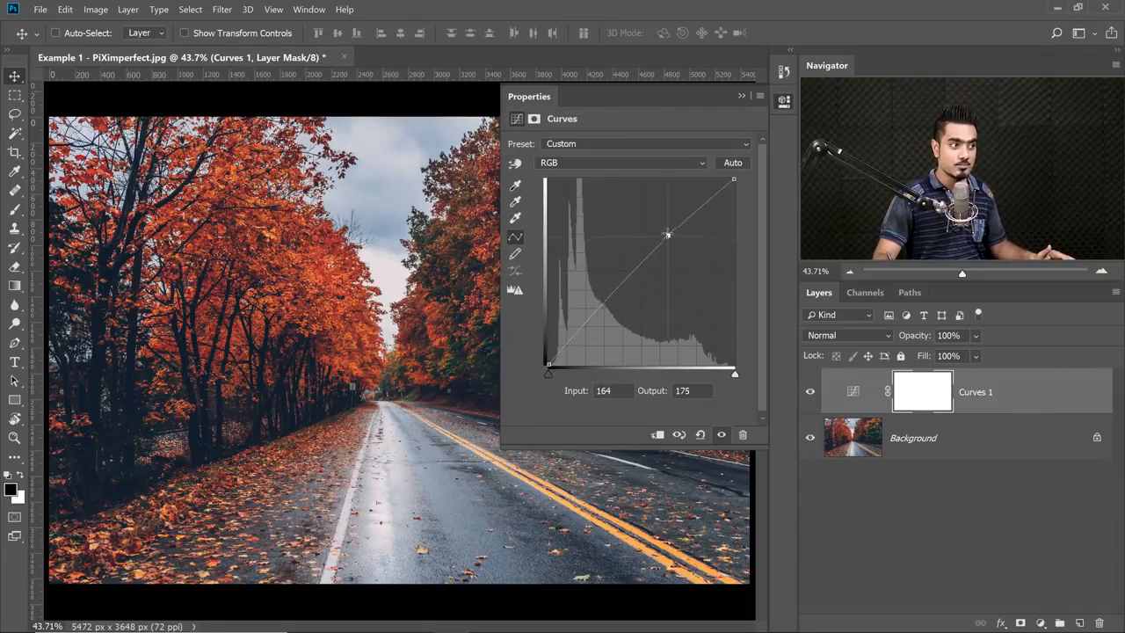
Raise the highlight point near input 164 on the RGB curve to brighten the highlights.
{"action": "left_click_drag", "start_coordinate": [668, 235], "coordinate": [666, 222]}
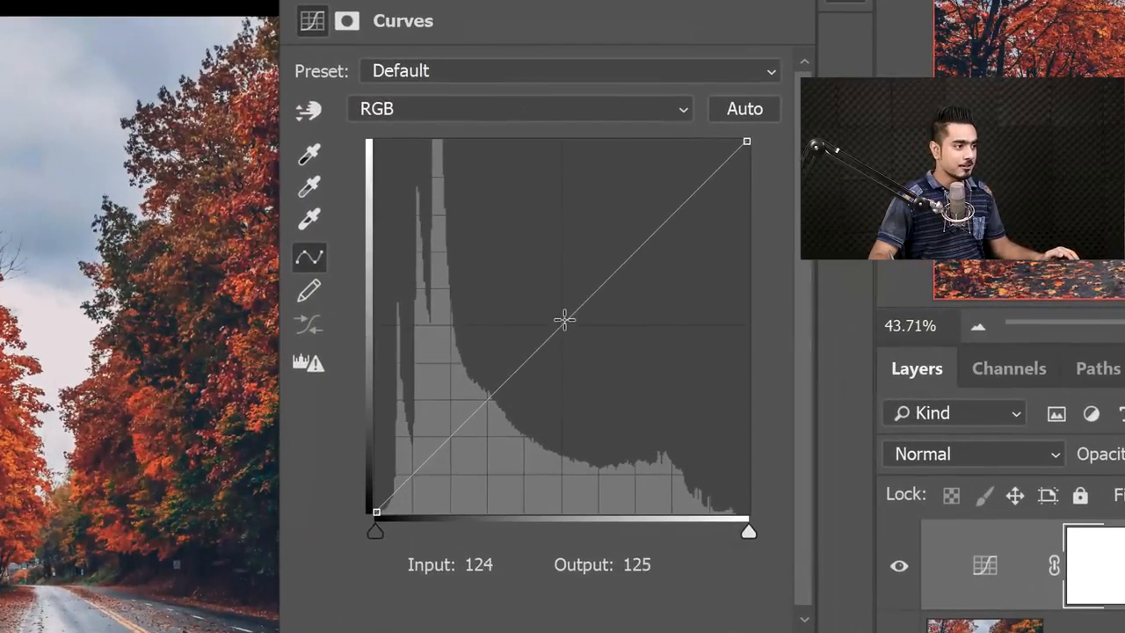
Try moving the RGB curve's black and white end points, returning both to their corners.
{"action": "left_click", "coordinate": [376, 511]}
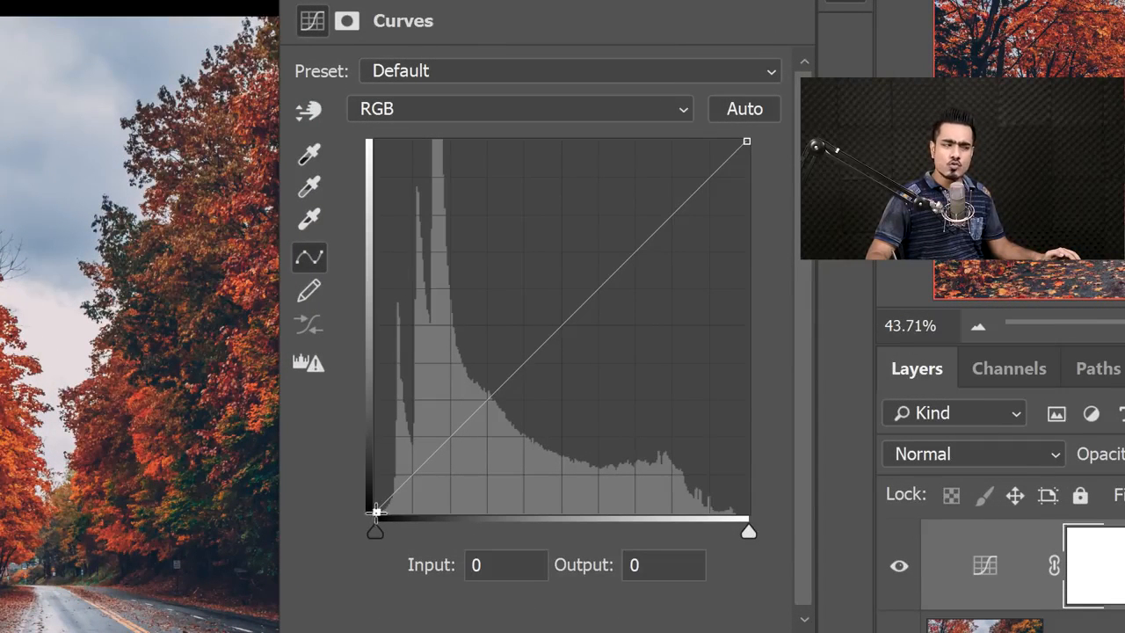
{"action": "left_click_drag", "start_coordinate": [377, 510], "coordinate": [373, 518]}
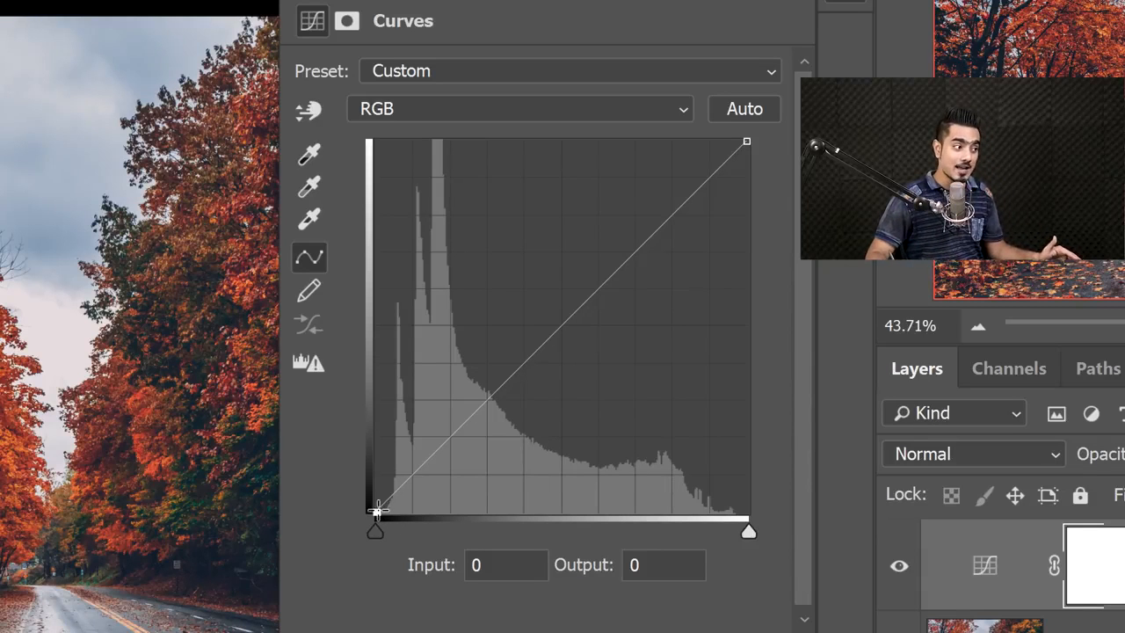
{"action": "left_click_drag", "start_coordinate": [376, 510], "coordinate": [342, 535]}
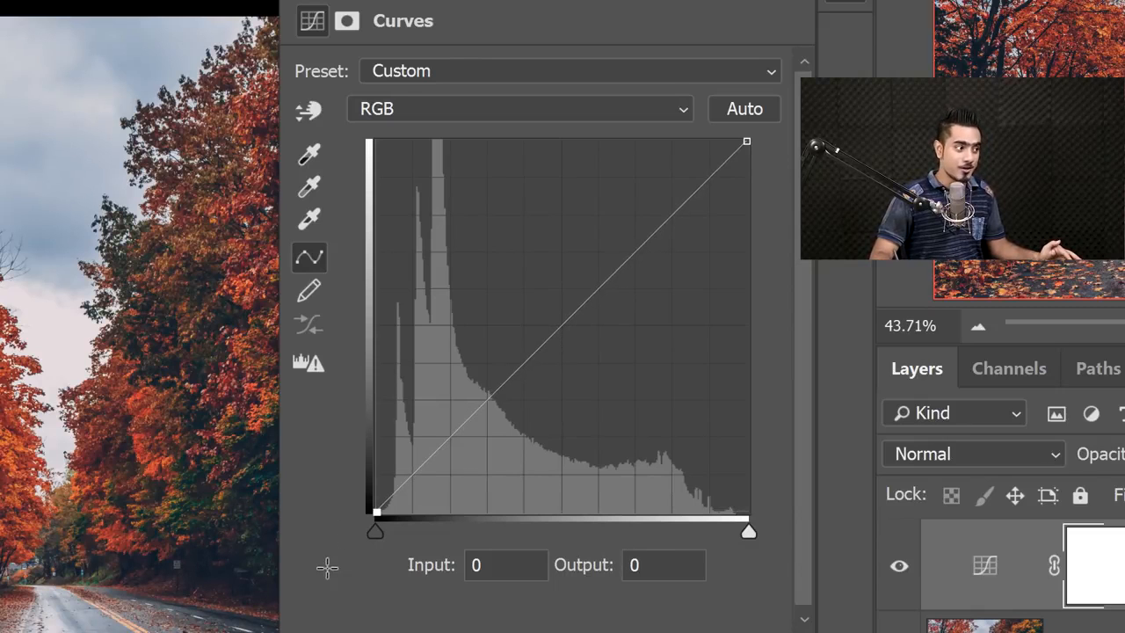
{"action": "left_click_drag", "start_coordinate": [327, 568], "coordinate": [334, 545]}
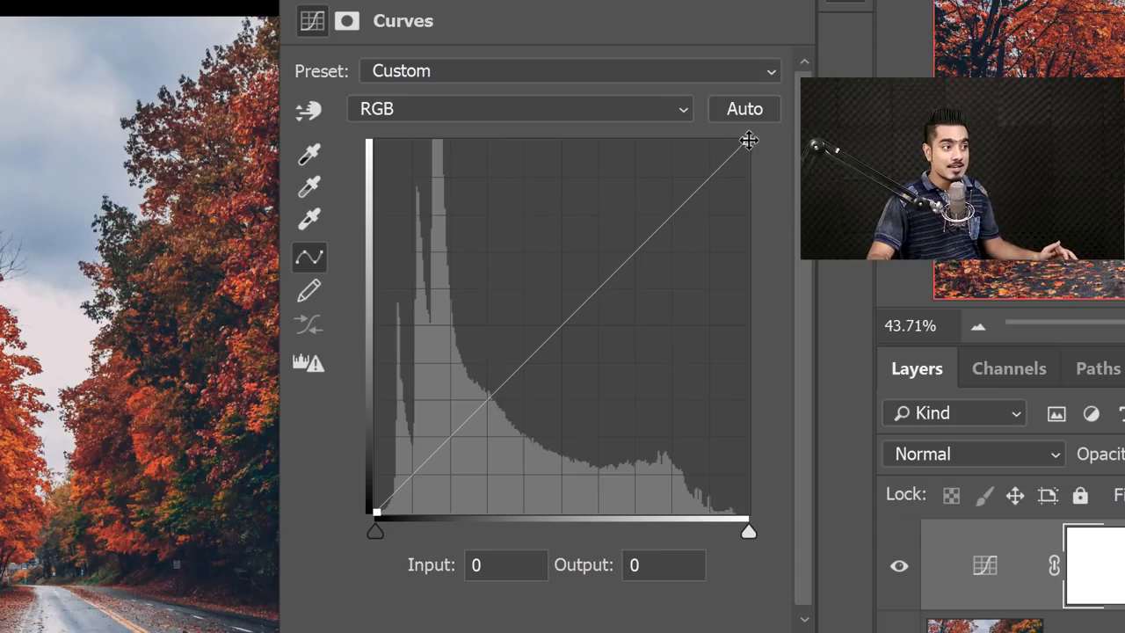
{"action": "left_click_drag", "start_coordinate": [748, 140], "coordinate": [814, 41]}
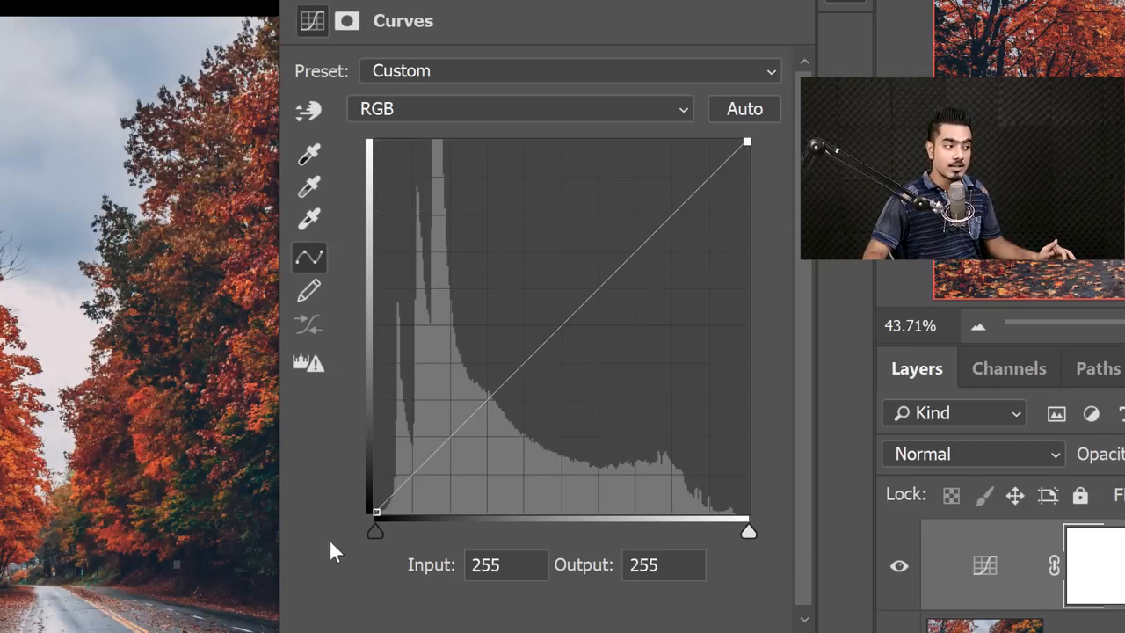
{"action": "left_click_drag", "start_coordinate": [376, 509], "coordinate": [341, 589]}
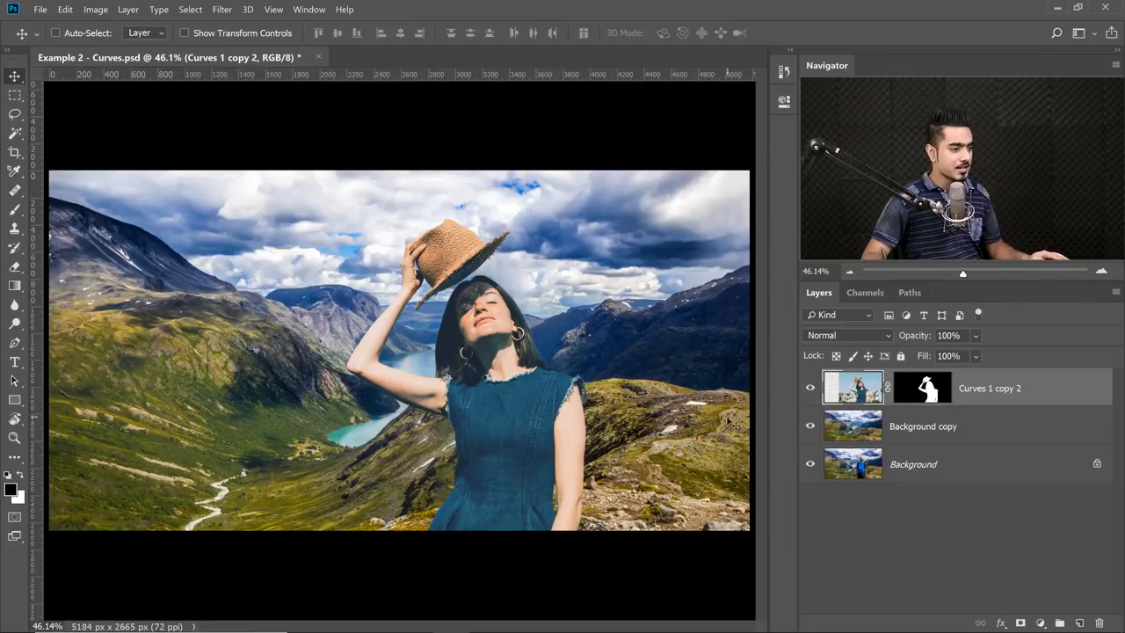
Show only the Background layer, and turn the Background copy and Curves 1 copy 2 layers back on one by one.
{"action": "left_click", "coordinate": [809, 465], "text": "alt"}
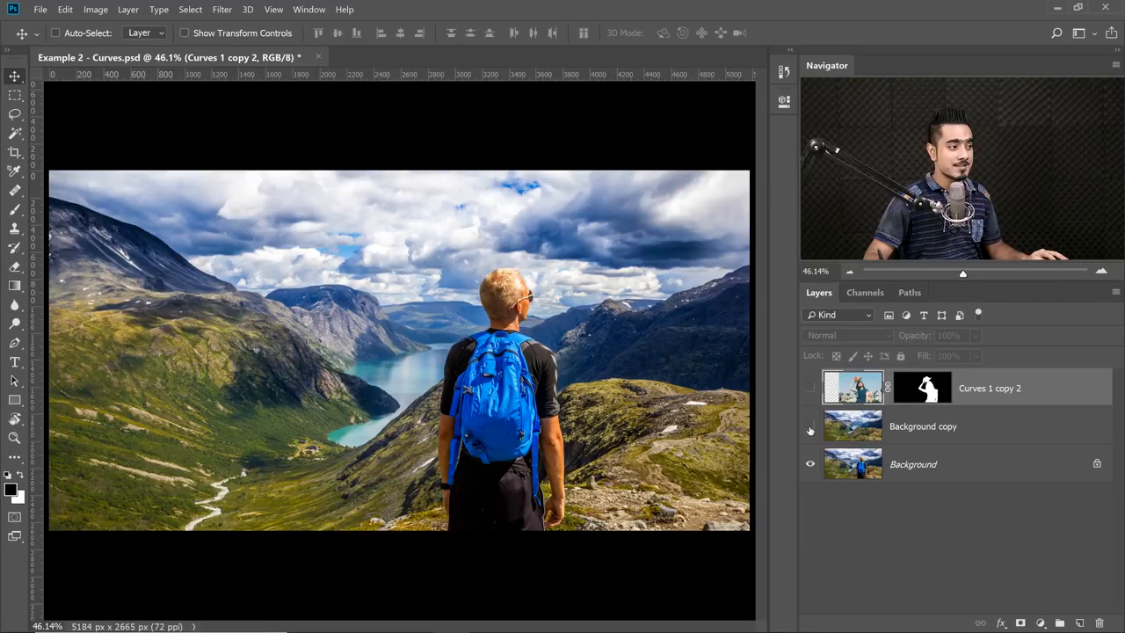
{"action": "left_click", "coordinate": [811, 426]}
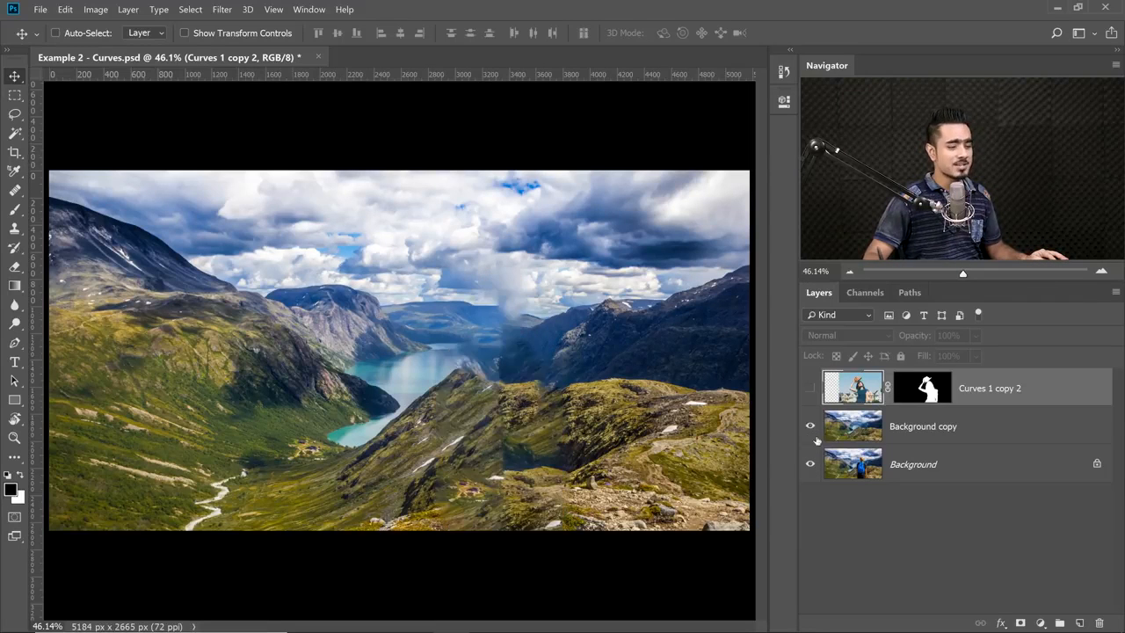
{"action": "left_click", "coordinate": [809, 389]}
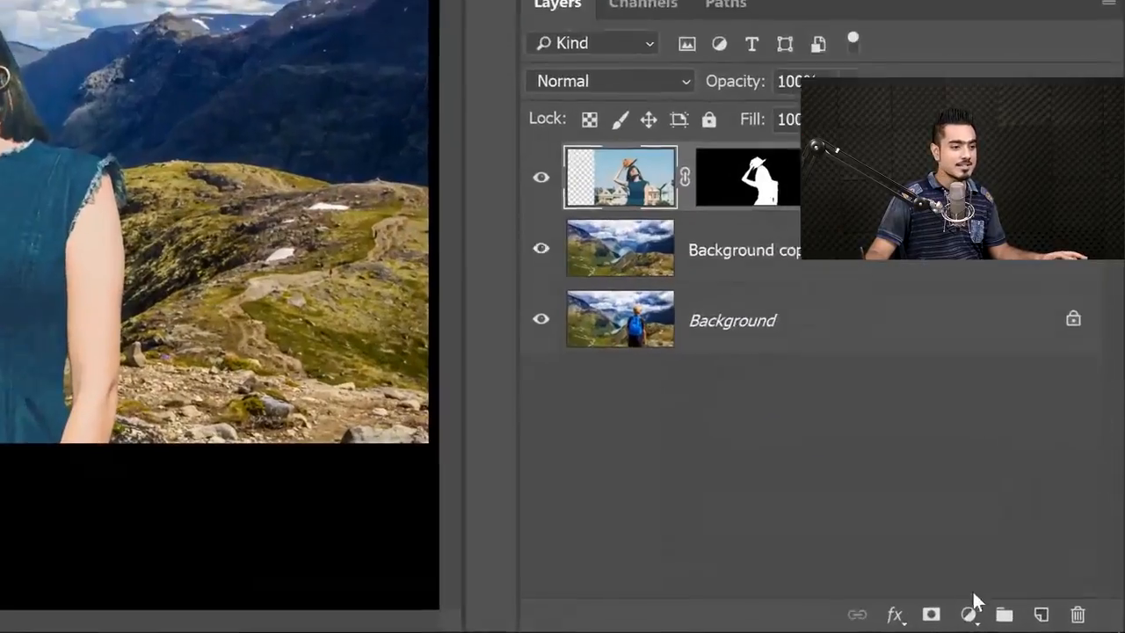
Add a Curves adjustment layer above Curves 1 copy 2 and darken the midtones with a point at input 151, output 104.
{"action": "left_click", "coordinate": [1040, 622]}
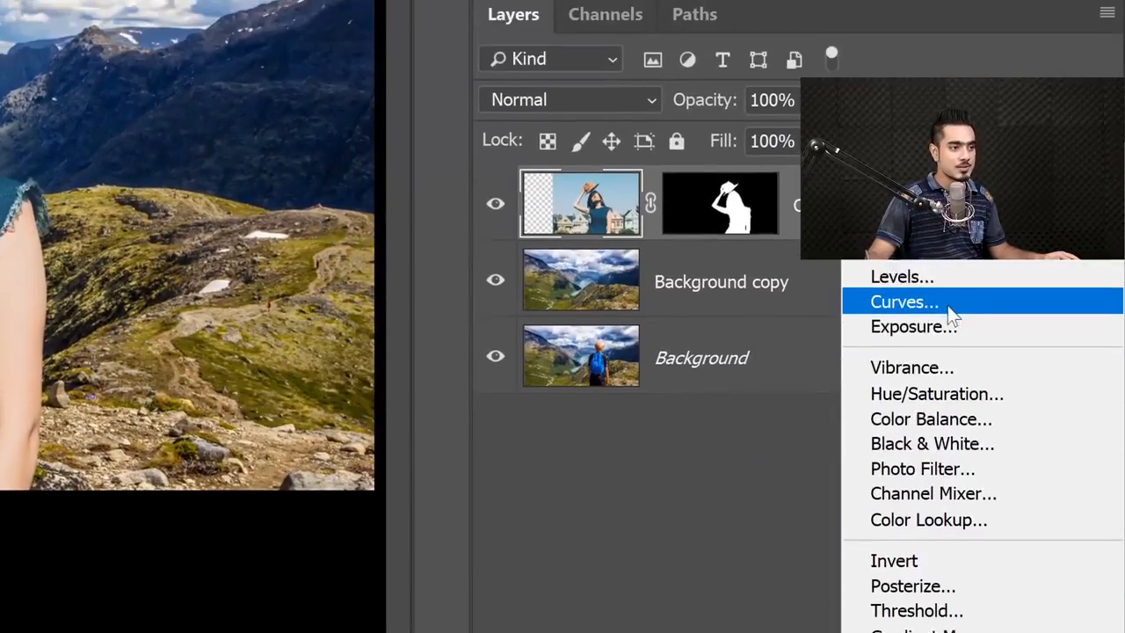
{"action": "left_click", "coordinate": [949, 307]}
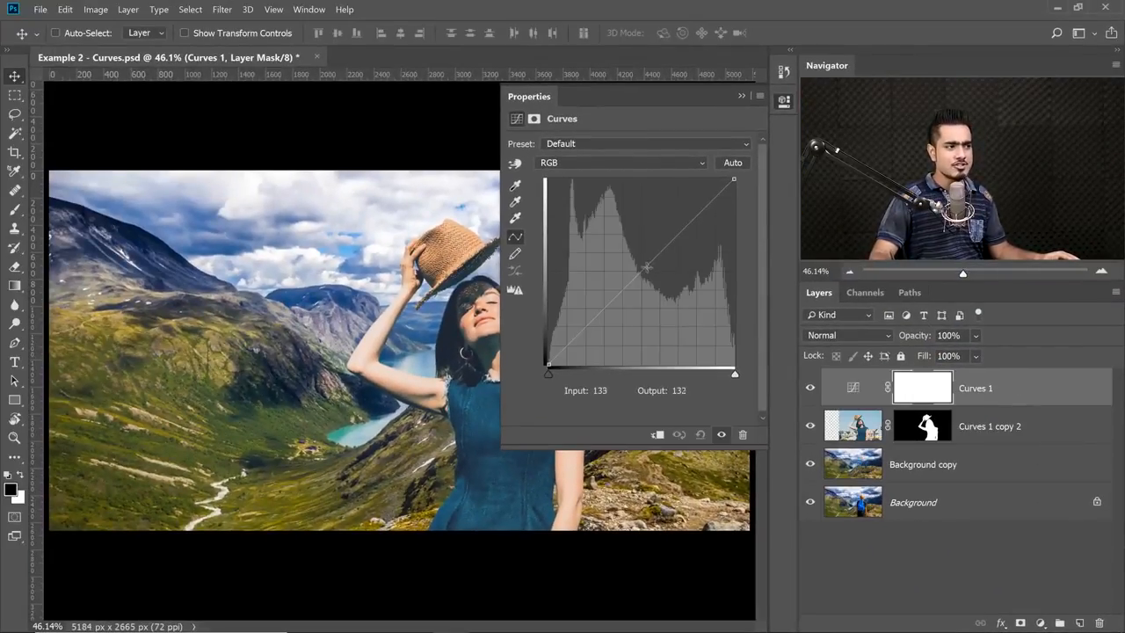
{"action": "left_click_drag", "start_coordinate": [646, 267], "coordinate": [631, 243]}
{"action": "left_click_drag", "start_coordinate": [651, 283], "coordinate": [658, 290]}
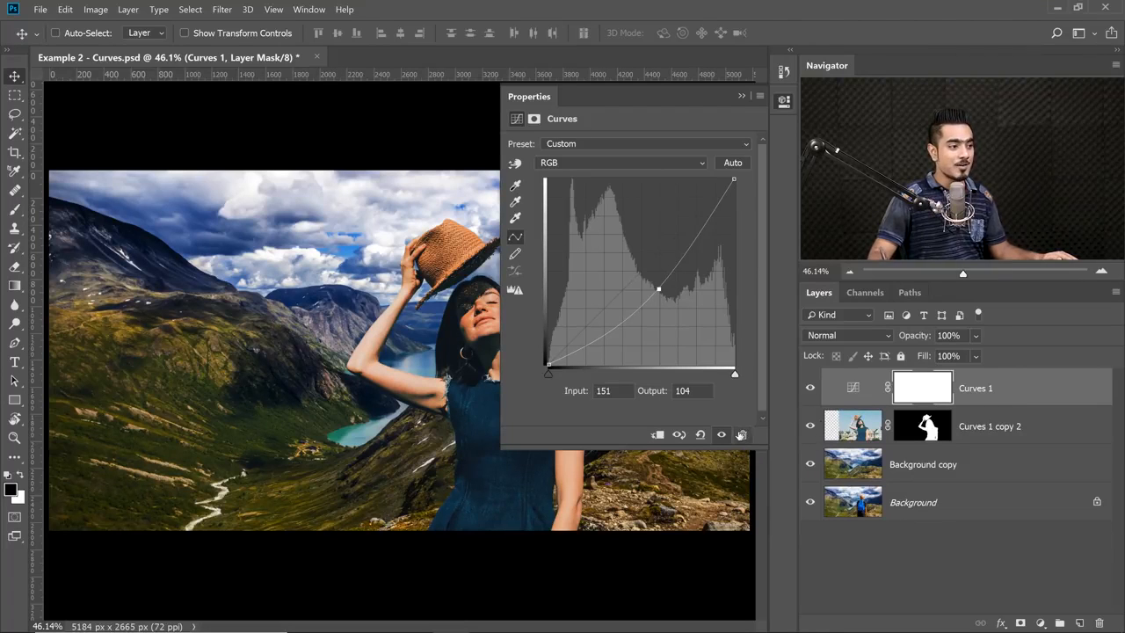
Clip the Curves adjustment to the woman's layer and toggle that layer's visibility to check which element is affected.
{"action": "left_click", "coordinate": [656, 435]}
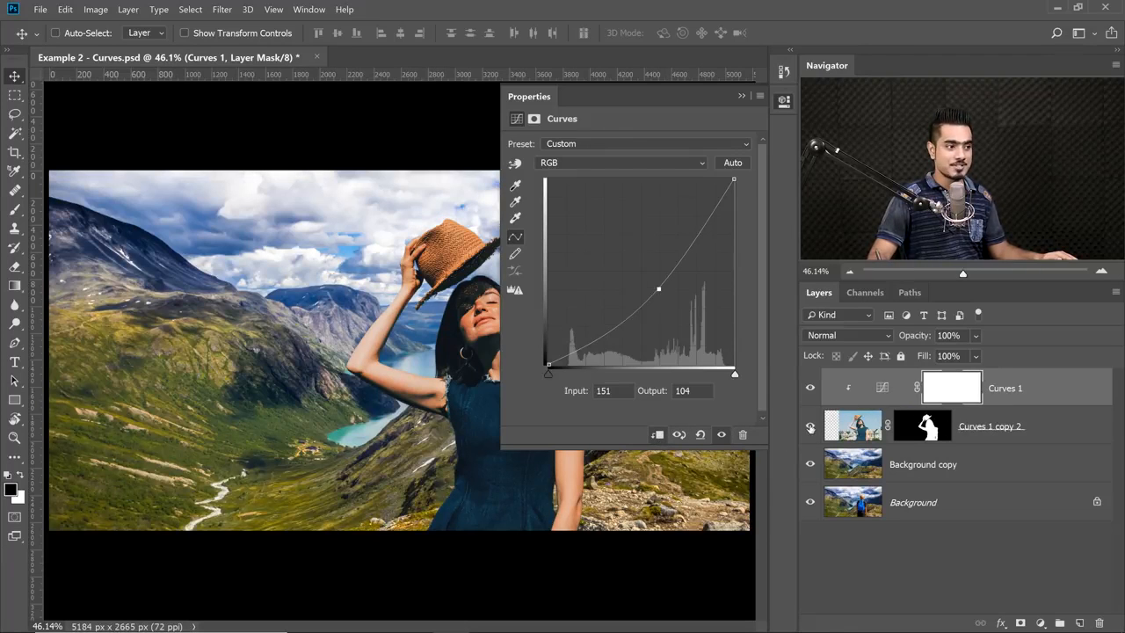
{"action": "left_click", "coordinate": [811, 427]}
{"action": "left_click", "coordinate": [811, 427]}
Rename the Curves 1 copy 2 layer as Subject.
{"action": "double_click", "coordinate": [987, 428]}
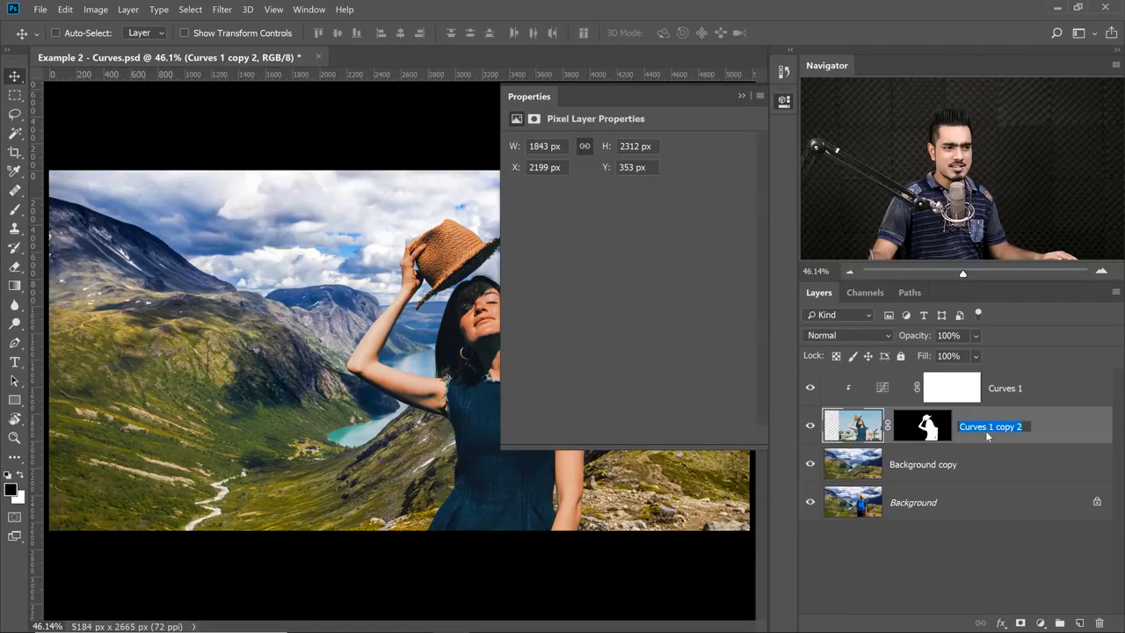
{"action": "type", "text": "Sub"}
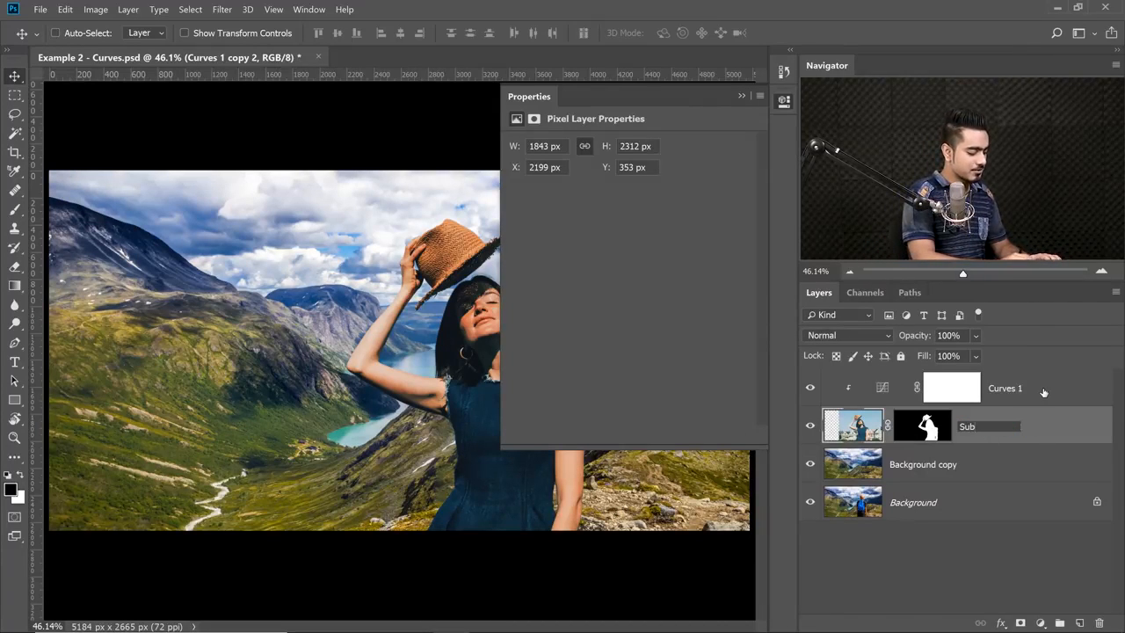
{"action": "type", "text": "ject"}
{"action": "key", "text": "Return"}
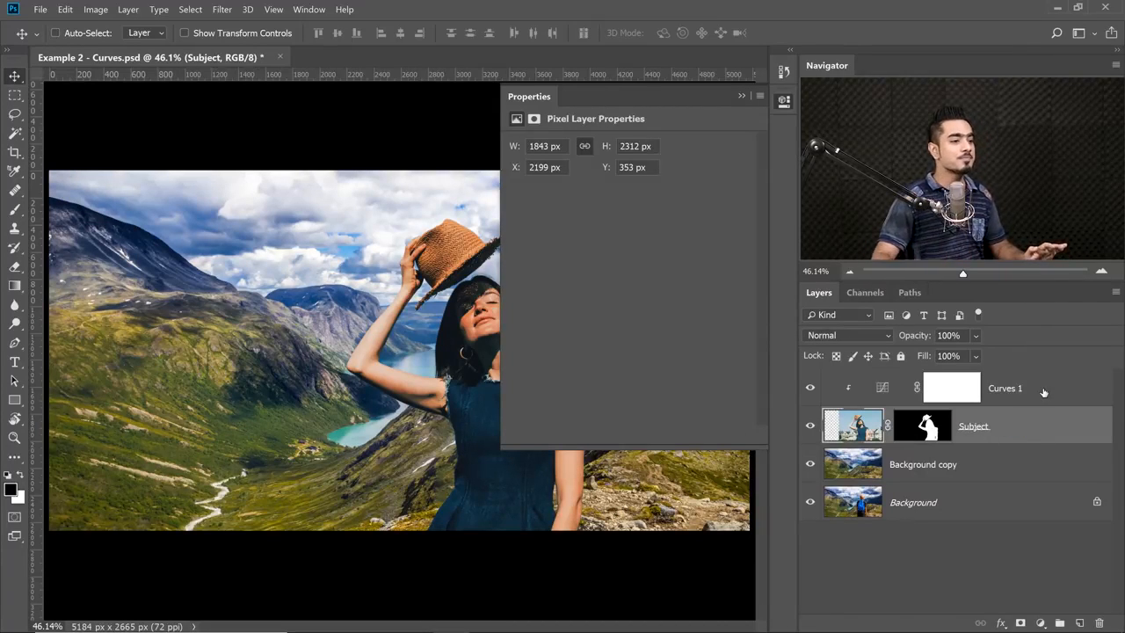
Select the clipped Curves 1 adjustment and reset its curve to the default.
{"action": "left_click", "coordinate": [881, 387]}
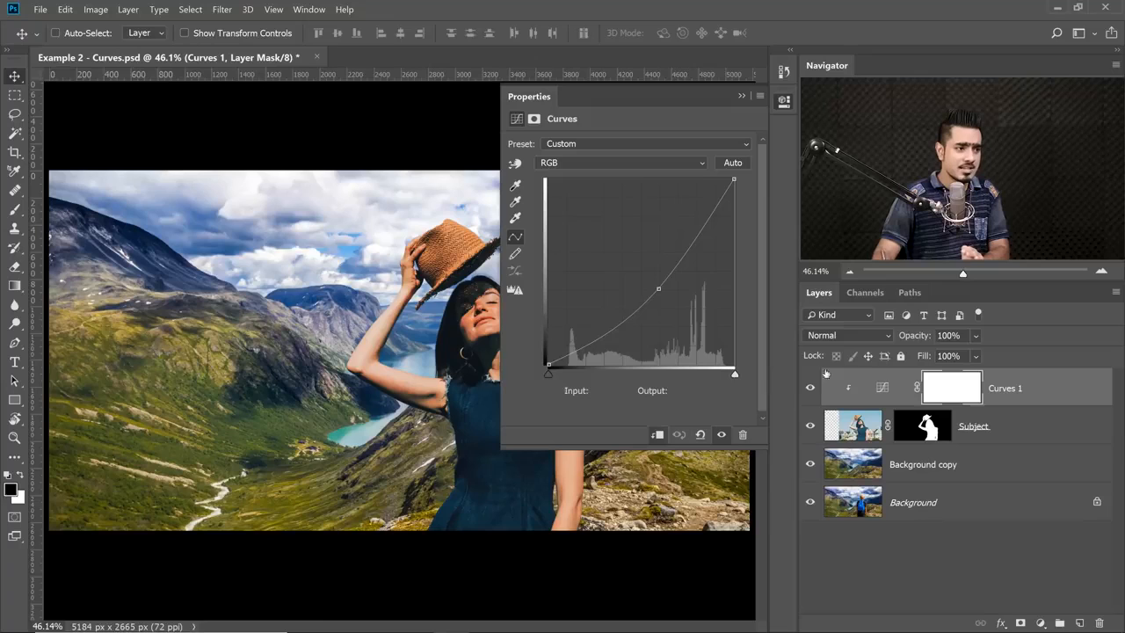
{"action": "left_click", "coordinate": [882, 388]}
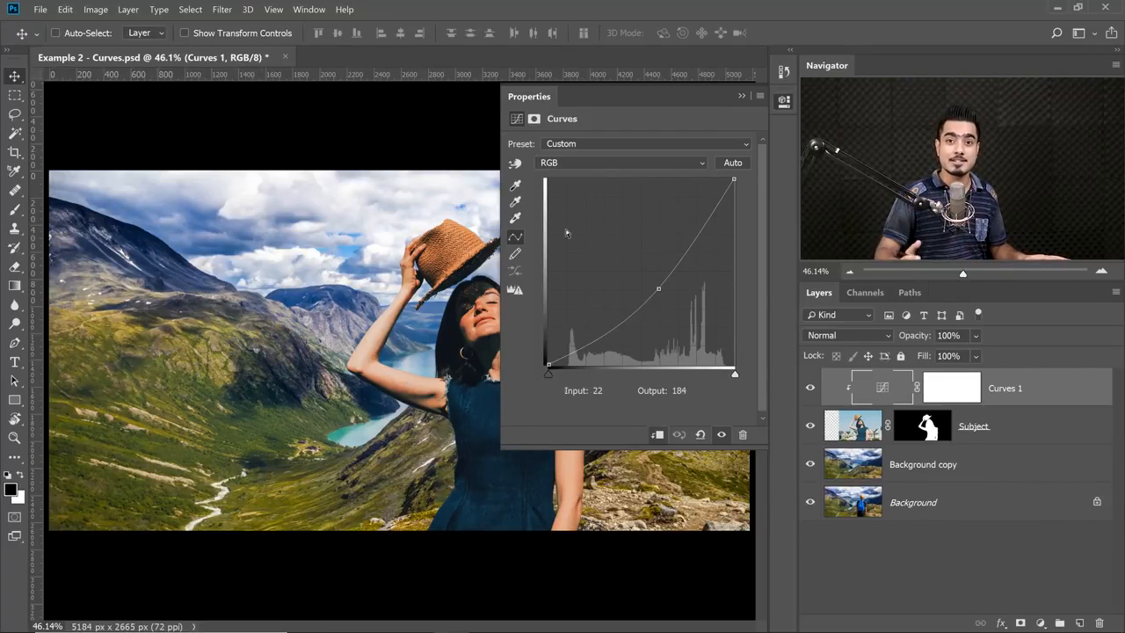
{"action": "left_click_drag", "start_coordinate": [422, 268], "coordinate": [324, 266]}
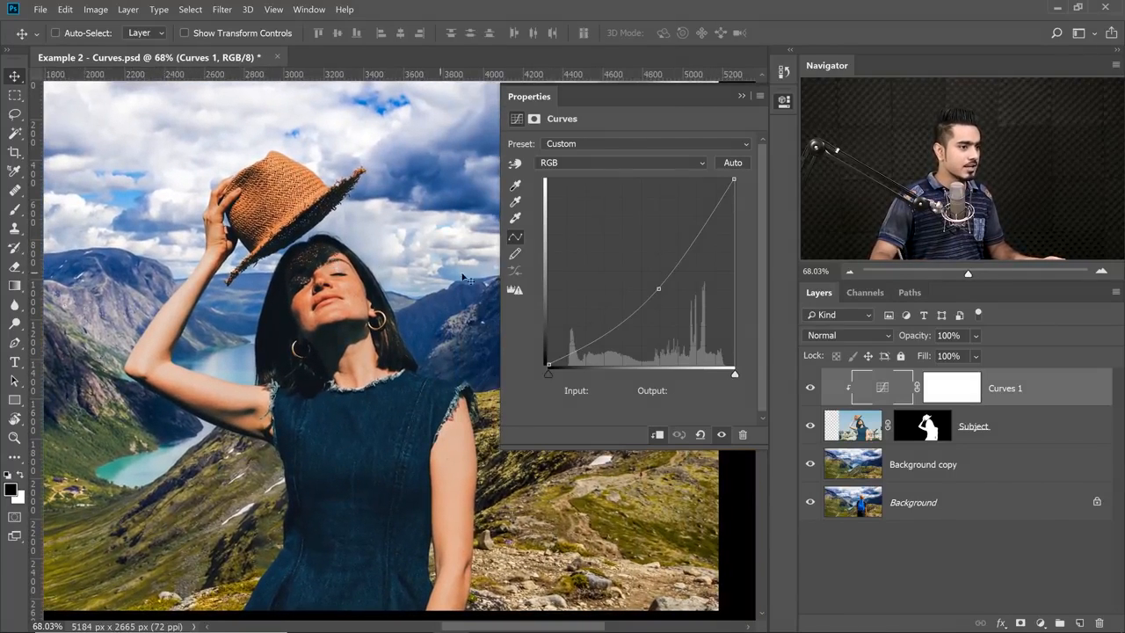
{"action": "left_click", "coordinate": [701, 434]}
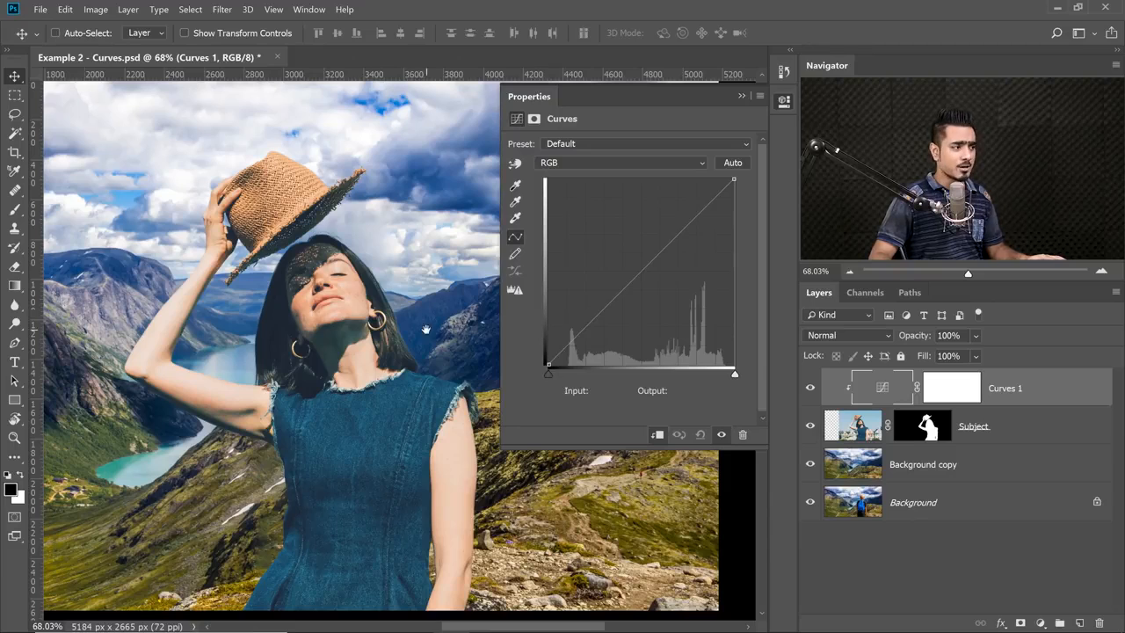
Set the subject's RGB curve black point to input 19 and add a shadow point at input 86, output 69.
{"action": "scroll", "coordinate": [424, 330], "scroll_direction": "right", "scroll_amount": 2}
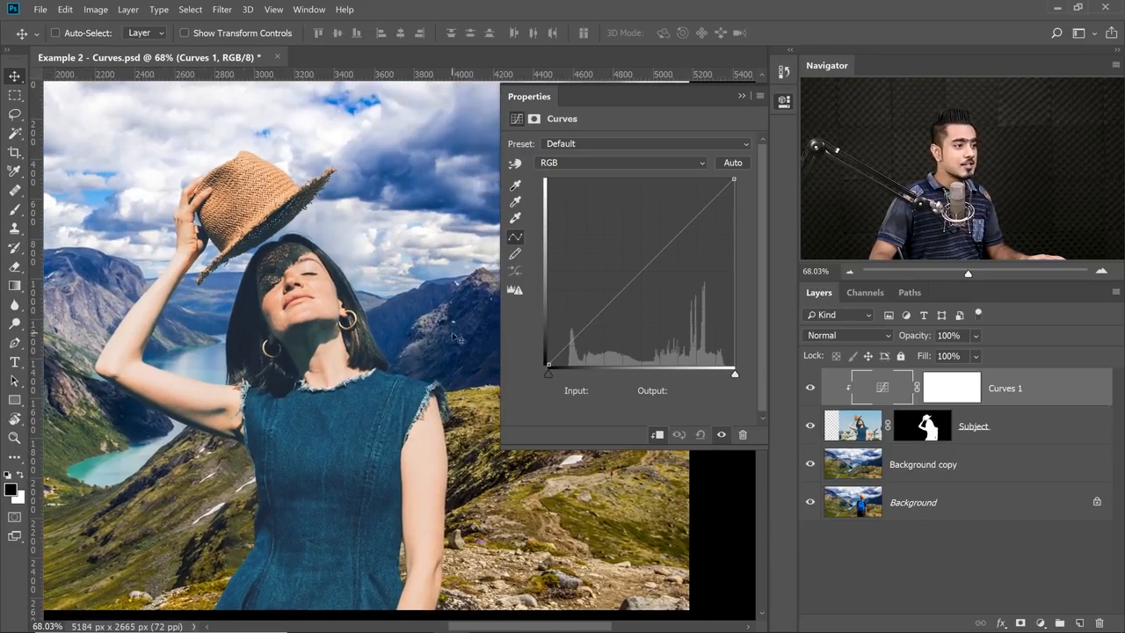
{"action": "left_click", "coordinate": [547, 374]}
{"action": "left_click_drag", "start_coordinate": [546, 374], "coordinate": [562, 376]}
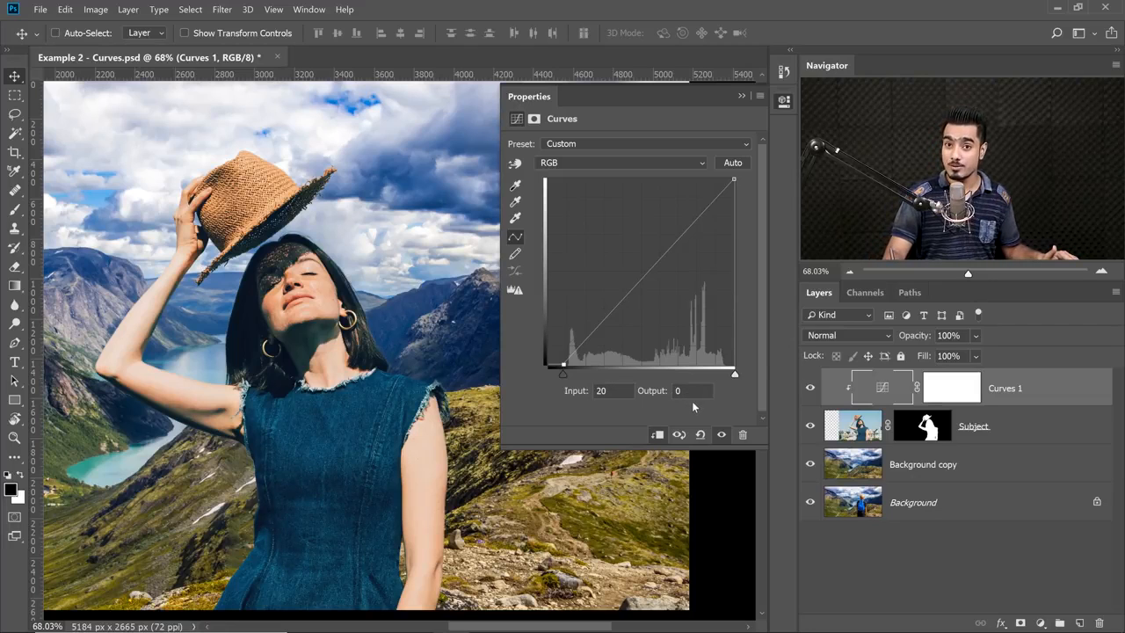
{"action": "left_click_drag", "start_coordinate": [564, 377], "coordinate": [568, 380]}
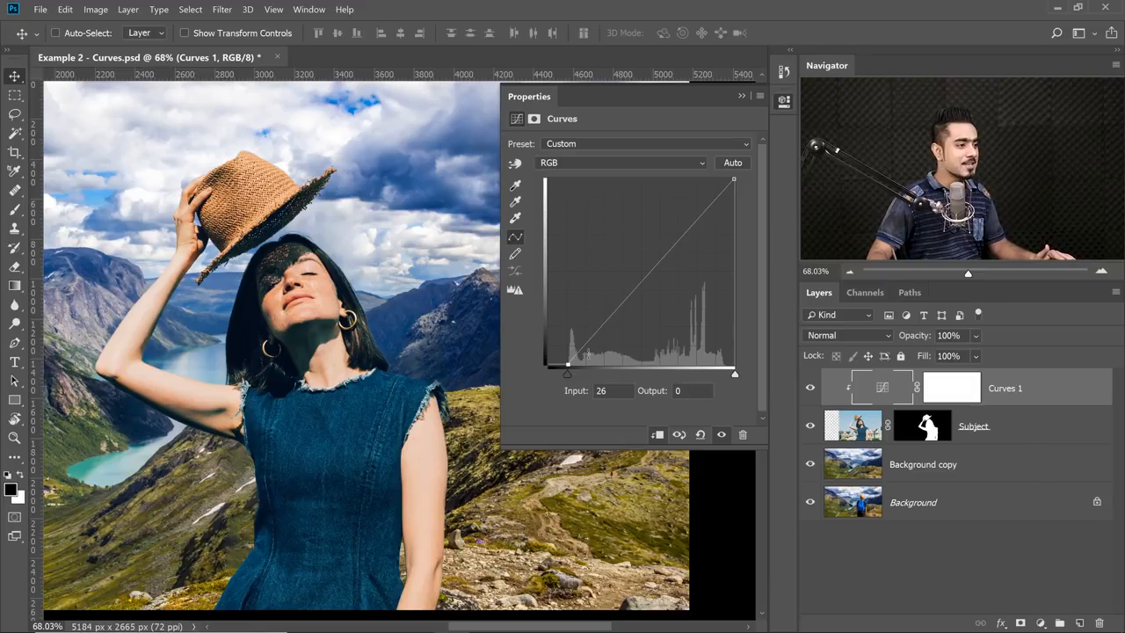
{"action": "mouse_move", "coordinate": [567, 375]}
{"action": "left_mouse_down"}
{"action": "mouse_move", "coordinate": [552, 374]}
{"action": "mouse_move", "coordinate": [567, 375]}
{"action": "left_mouse_up"}
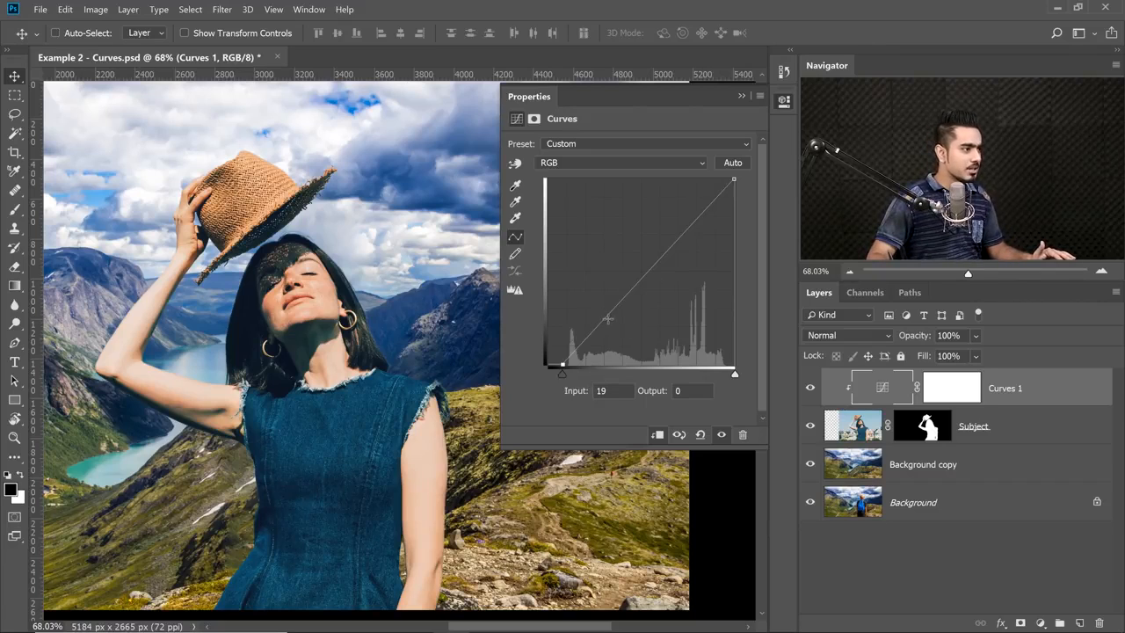
{"action": "left_click_drag", "start_coordinate": [614, 313], "coordinate": [611, 315]}
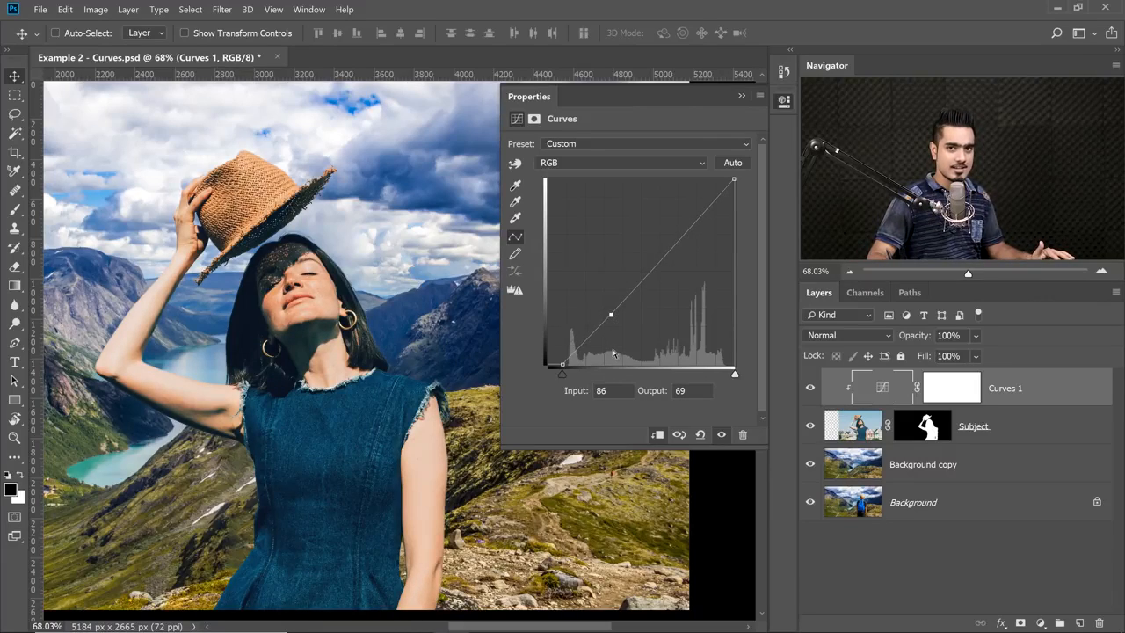
Move the Curves properties away from the woman and compare the image with the adjustment's previous state.
{"action": "left_click_drag", "start_coordinate": [431, 271], "coordinate": [468, 281]}
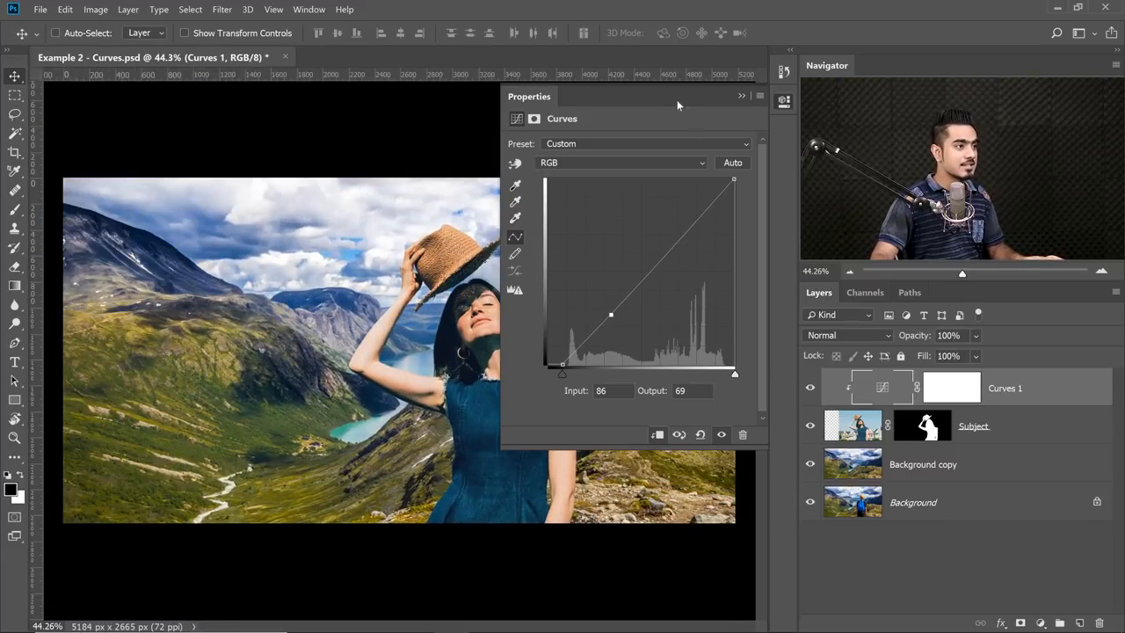
{"action": "left_click_drag", "start_coordinate": [677, 100], "coordinate": [216, 114]}
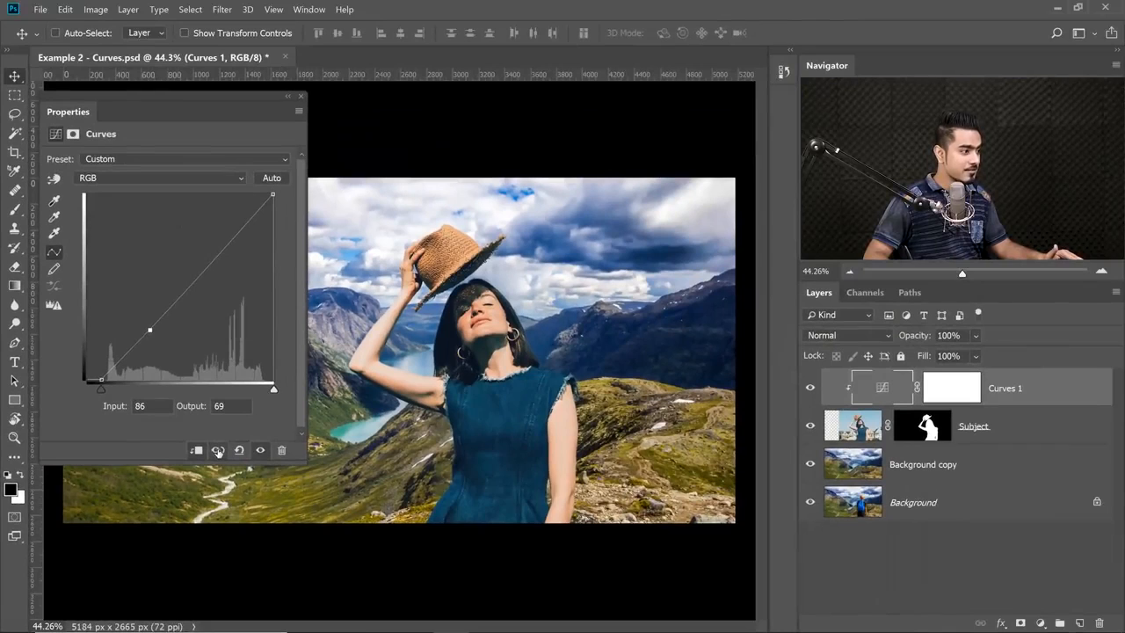
{"action": "left_click", "coordinate": [363, 330]}
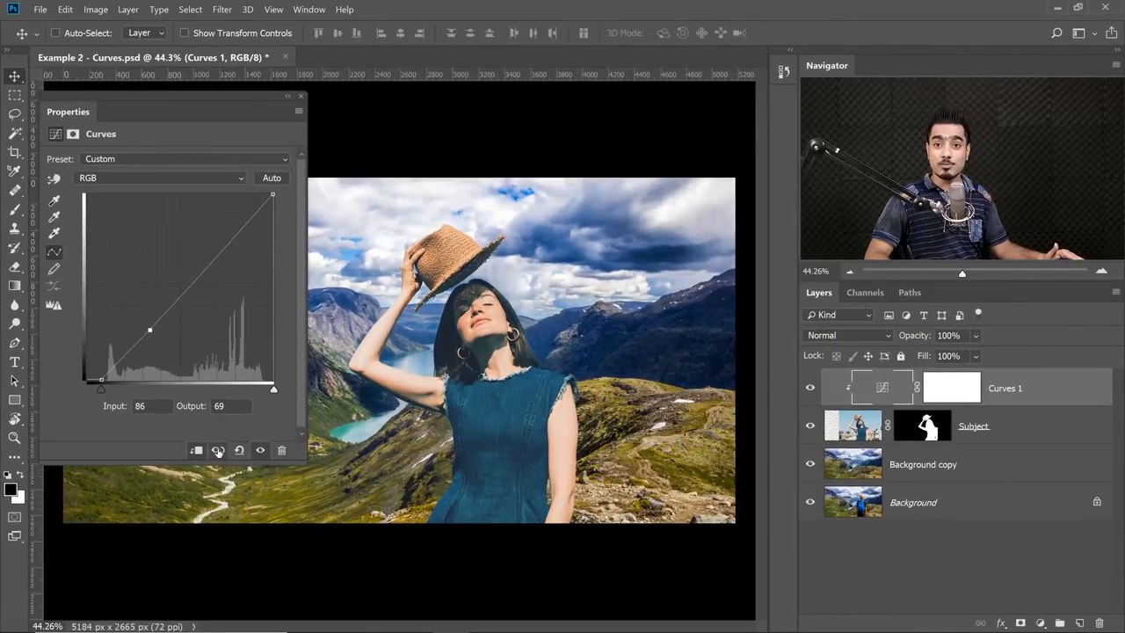
{"action": "left_click", "coordinate": [218, 450]}
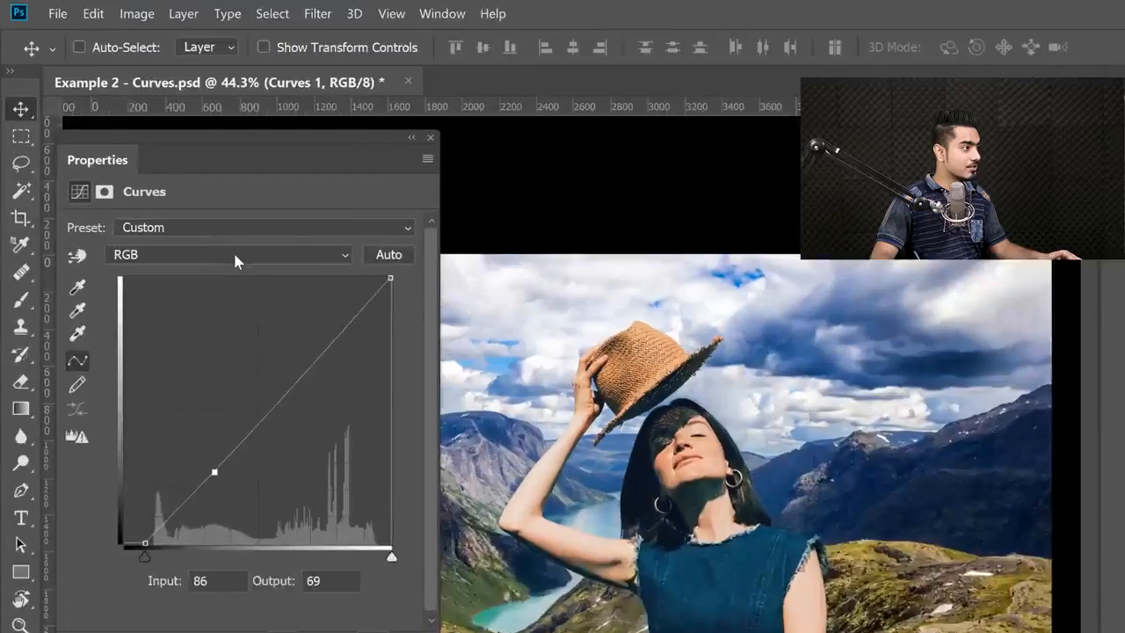
In the Red channel, lower the highlights with a point at input 205, output 190, and raise the shadows at input 82, output 105.
{"action": "left_click", "coordinate": [235, 257]}
{"action": "left_click", "coordinate": [223, 298]}
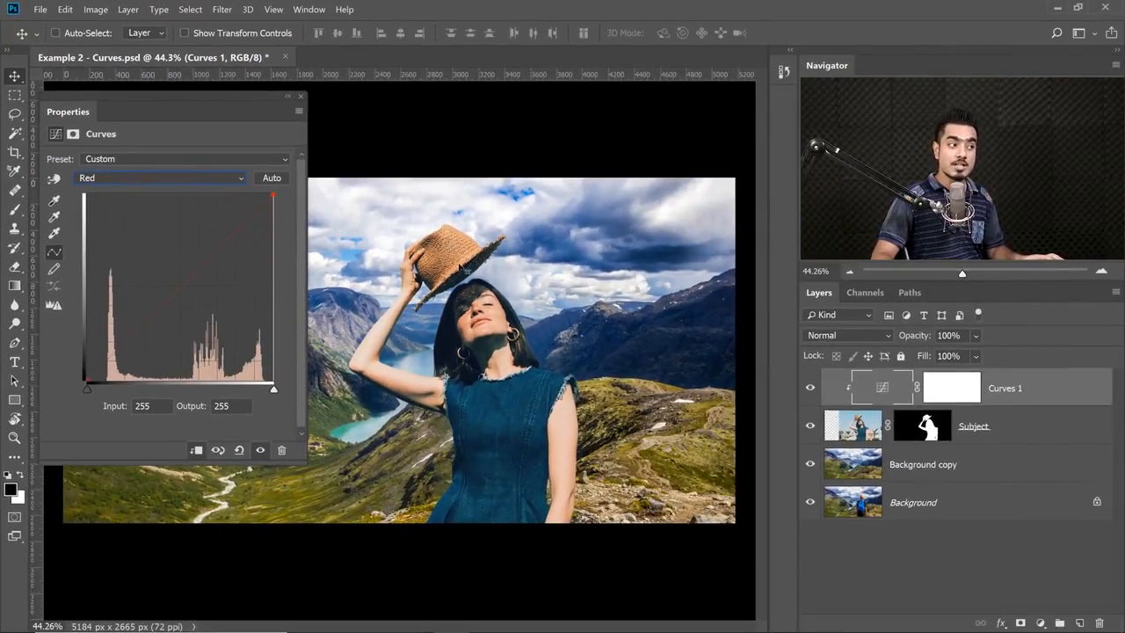
{"action": "scroll", "coordinate": [460, 266], "scroll_direction": "up", "scroll_amount": 5}
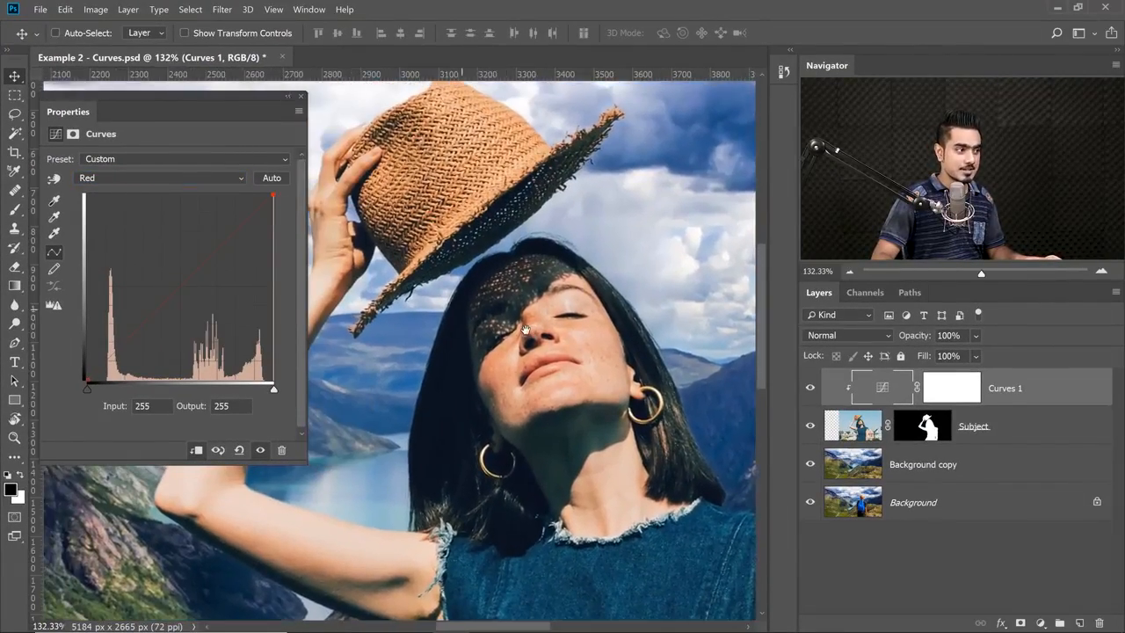
{"action": "left_click_drag", "start_coordinate": [525, 329], "coordinate": [529, 342]}
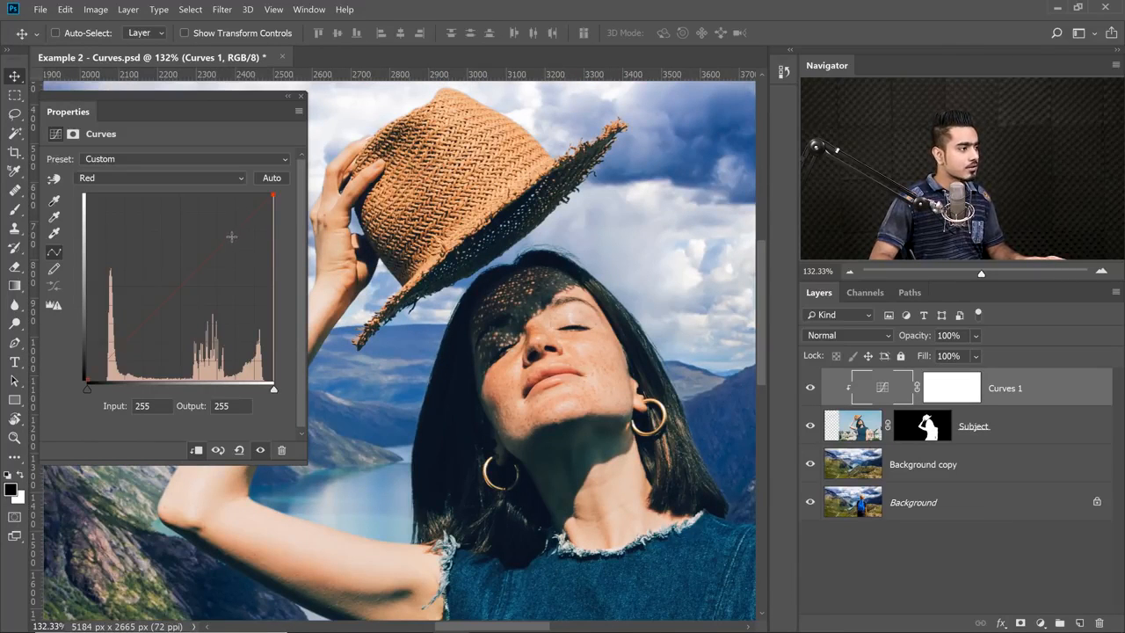
{"action": "left_click_drag", "start_coordinate": [233, 235], "coordinate": [237, 241]}
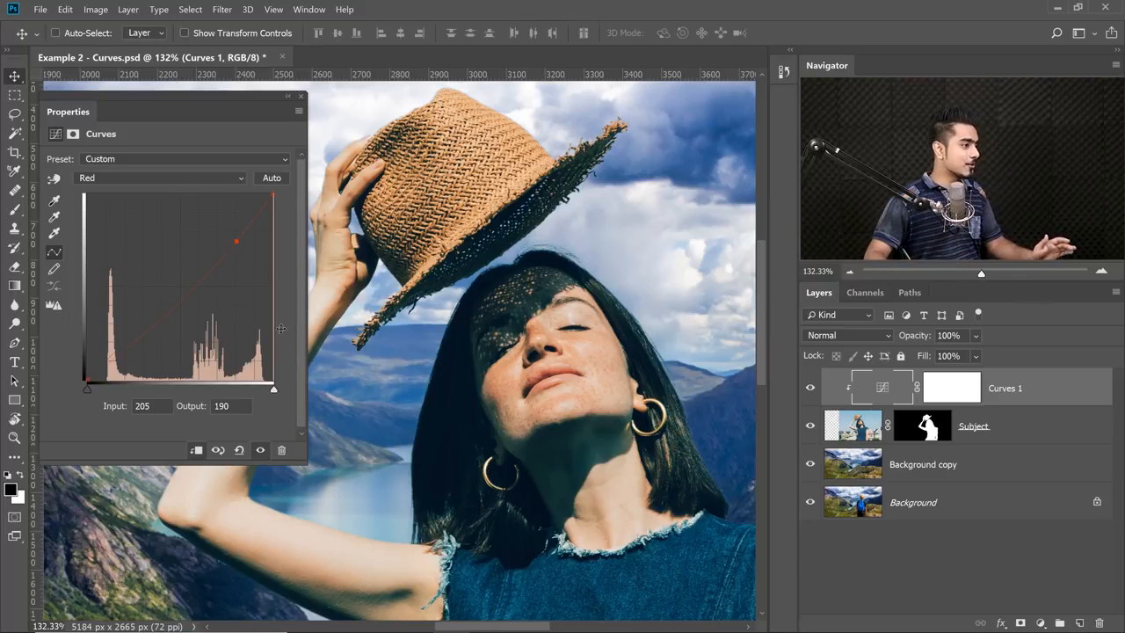
{"action": "mouse_move", "coordinate": [160, 314]}
{"action": "left_mouse_down"}
{"action": "mouse_move", "coordinate": [160, 324]}
{"action": "mouse_move", "coordinate": [147, 304]}
{"action": "left_mouse_up"}
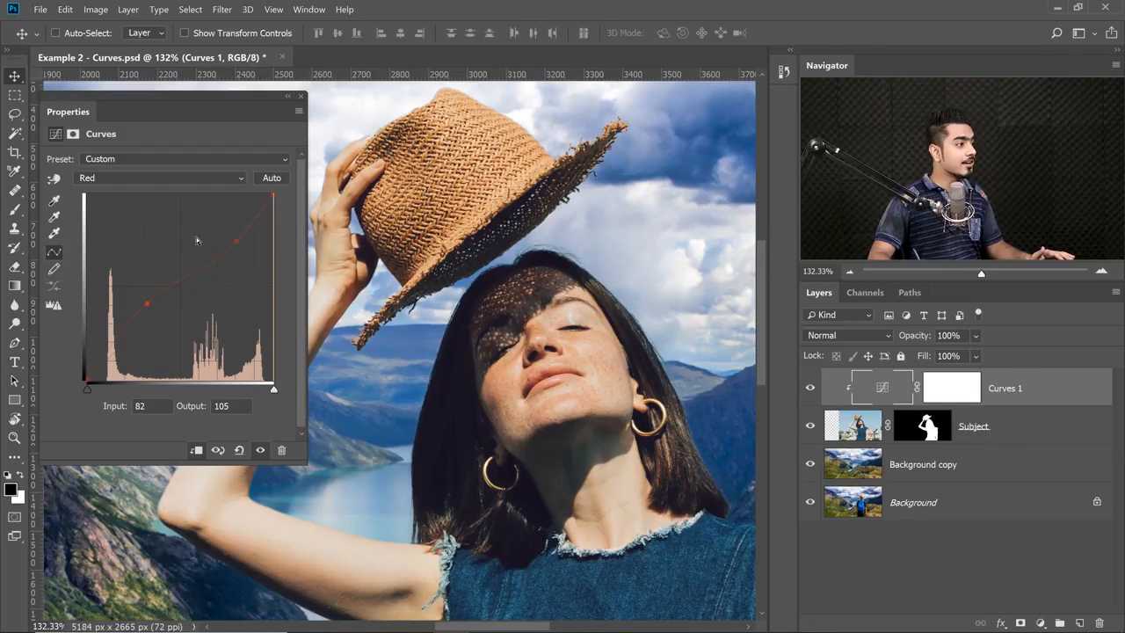
In the Green channel of the subject's Curves, slightly lower the midtones with a point at input 130, output 125.
{"action": "left_click", "coordinate": [157, 178]}
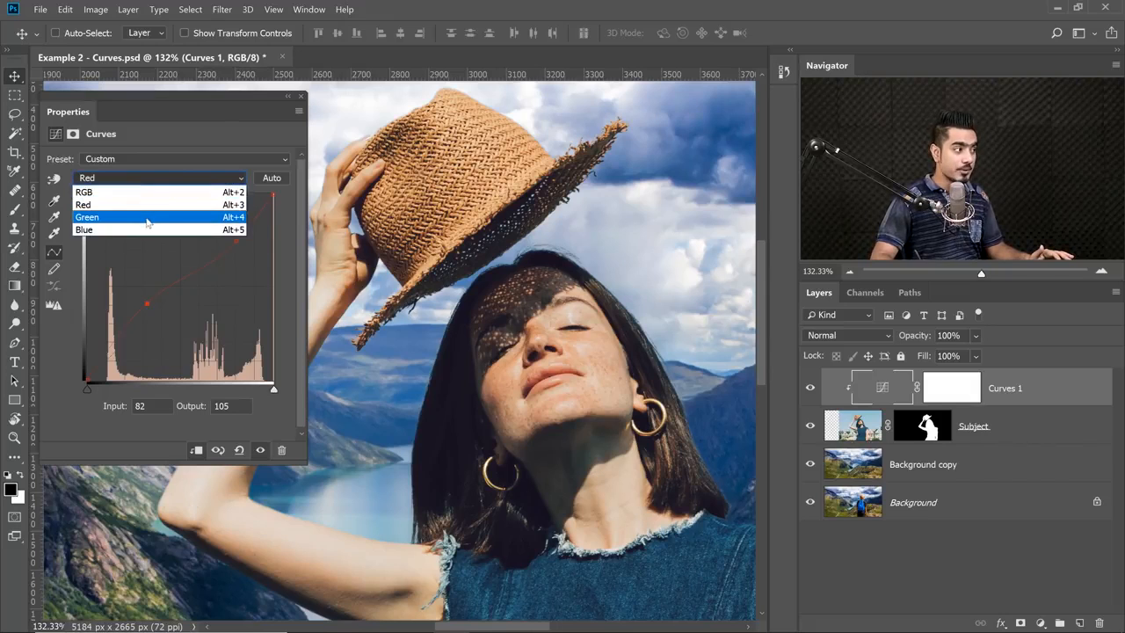
{"action": "left_click", "coordinate": [146, 217]}
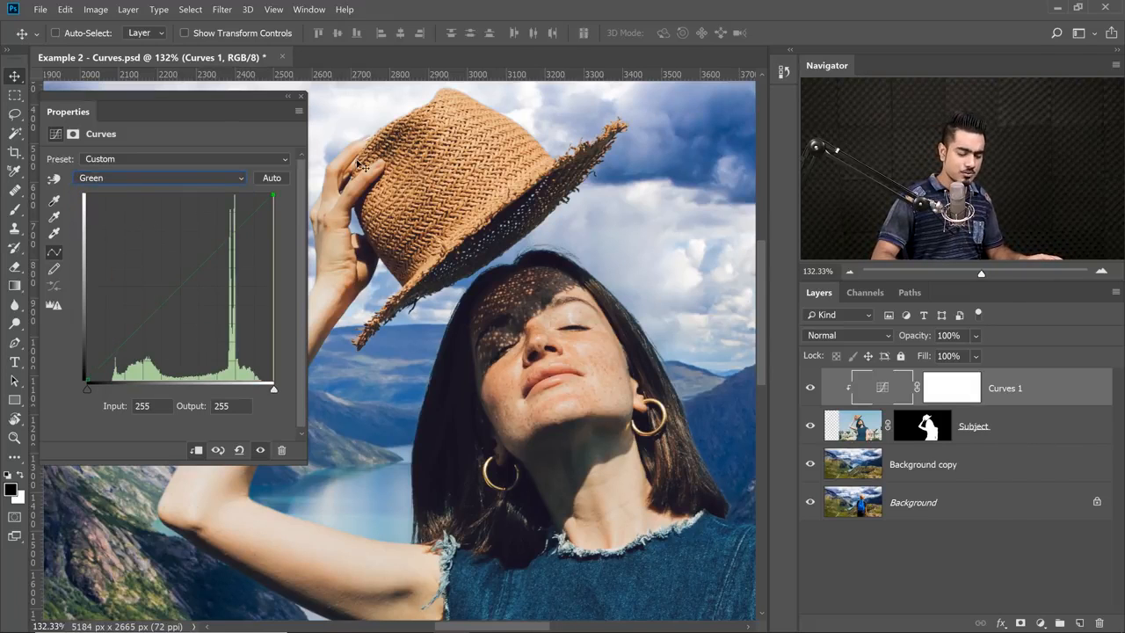
{"action": "key", "text": "ctrl+0"}
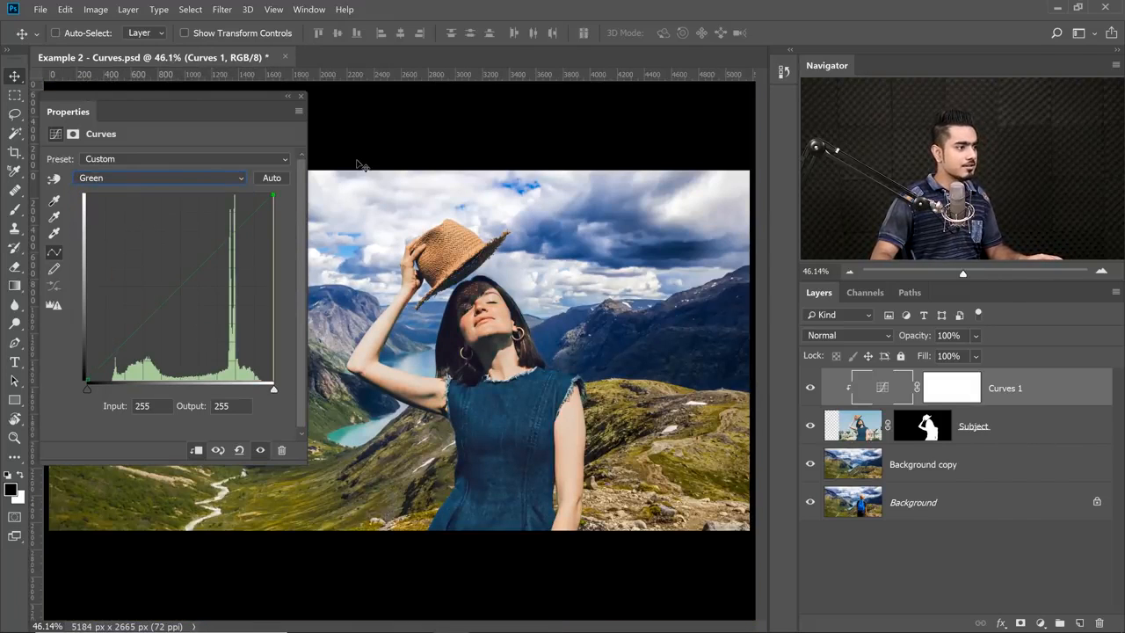
{"action": "left_click", "coordinate": [180, 287]}
{"action": "left_click_drag", "start_coordinate": [180, 286], "coordinate": [182, 288]}
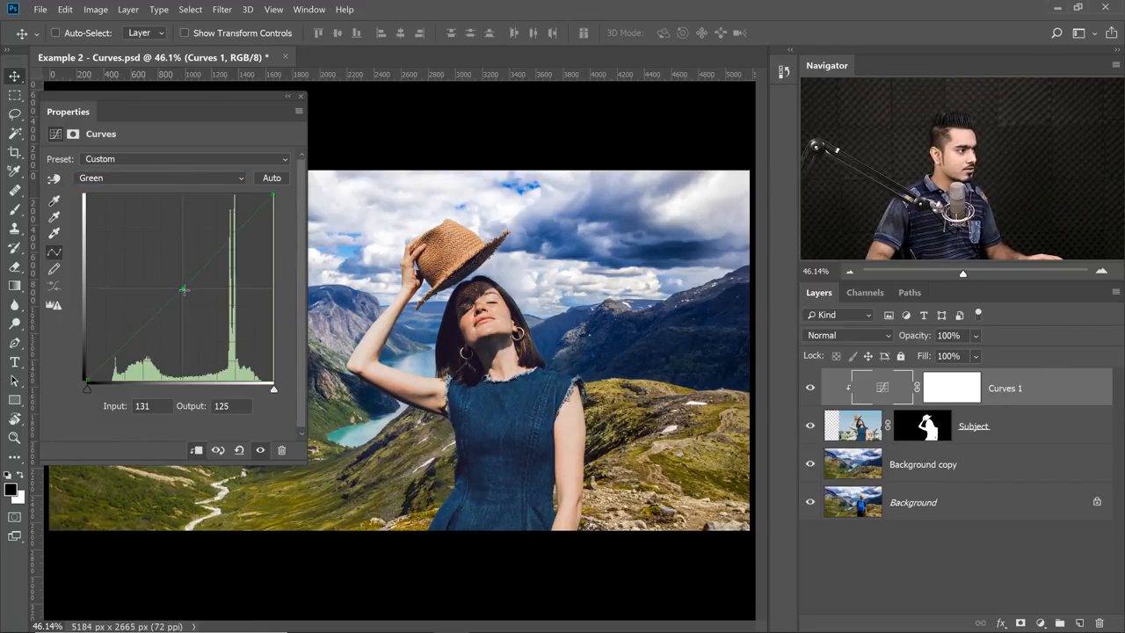
In the Blue channel, lower the shadows with a point at input 71, output 55, and set a midtone point at input 137, output 133.
{"action": "left_click", "coordinate": [180, 178]}
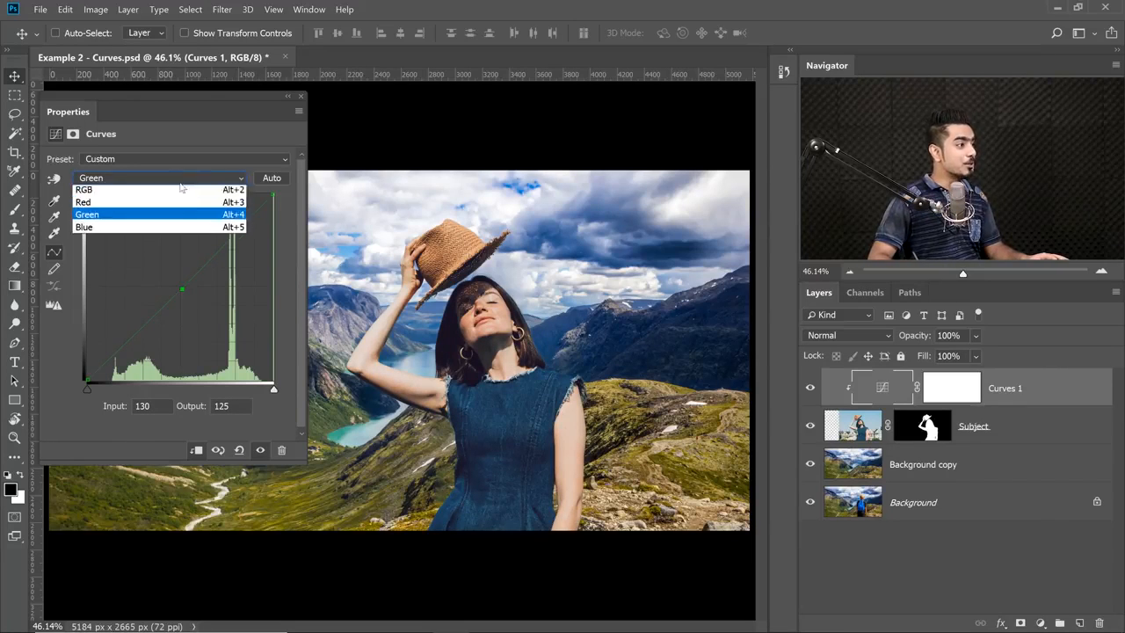
{"action": "left_click", "coordinate": [163, 225]}
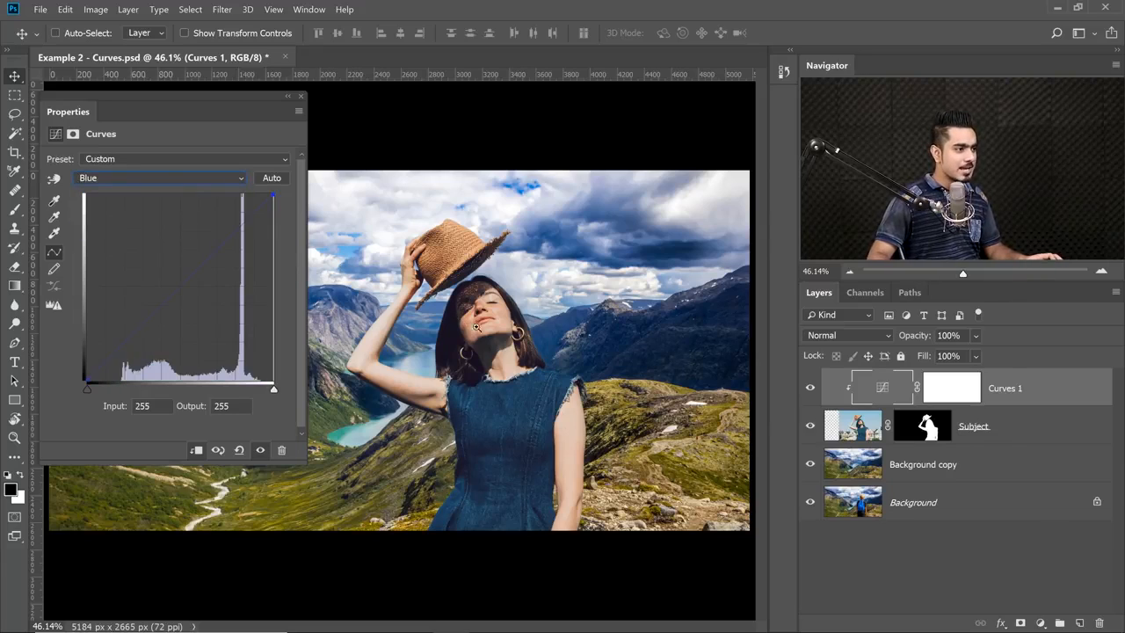
{"action": "left_click_drag", "start_coordinate": [473, 337], "coordinate": [646, 315]}
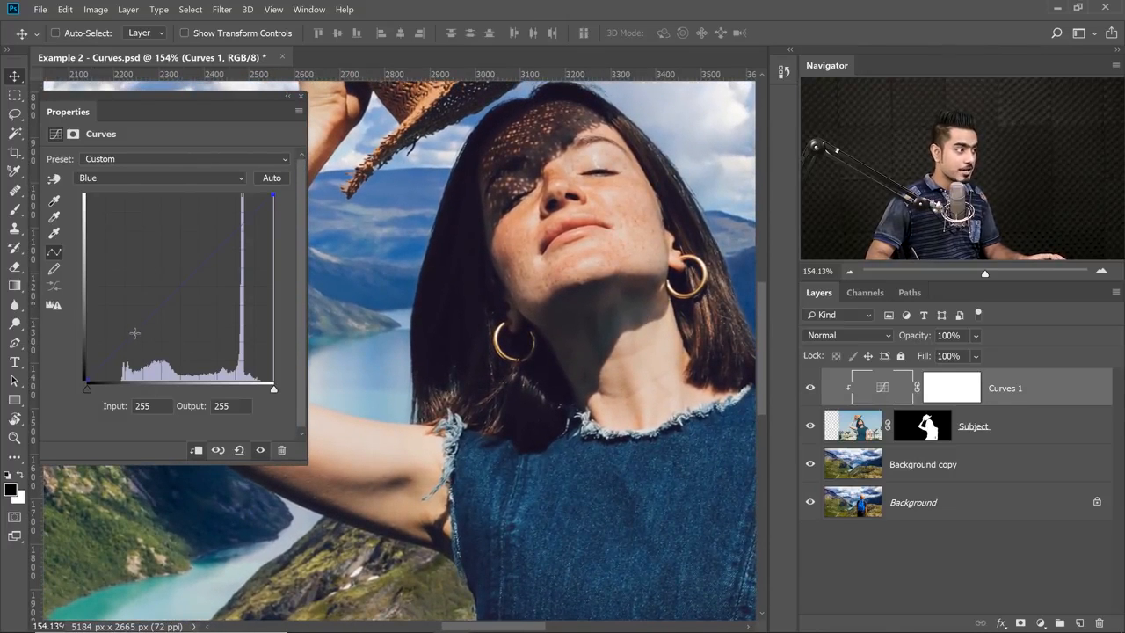
{"action": "left_click_drag", "start_coordinate": [134, 331], "coordinate": [139, 340]}
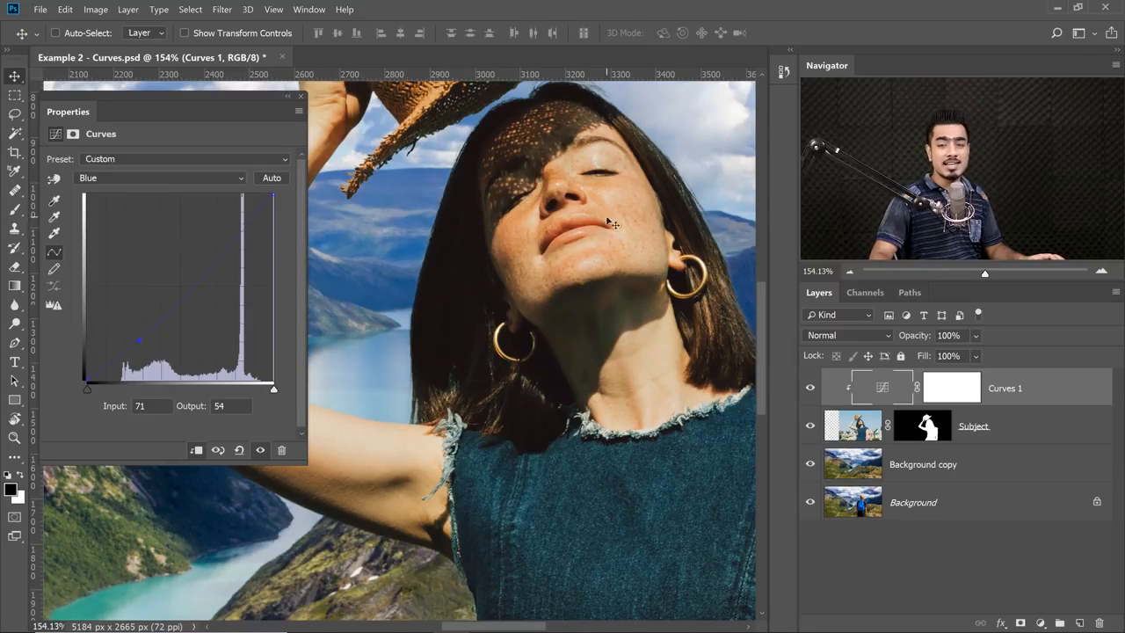
{"action": "left_click", "coordinate": [192, 286]}
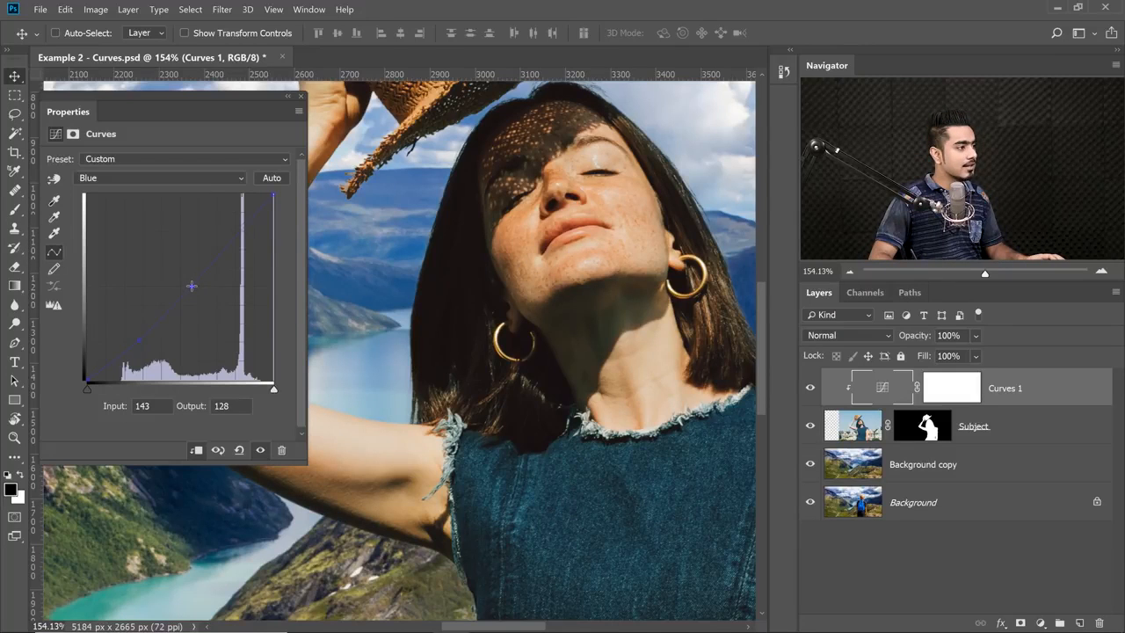
{"action": "left_click_drag", "start_coordinate": [192, 286], "coordinate": [186, 281]}
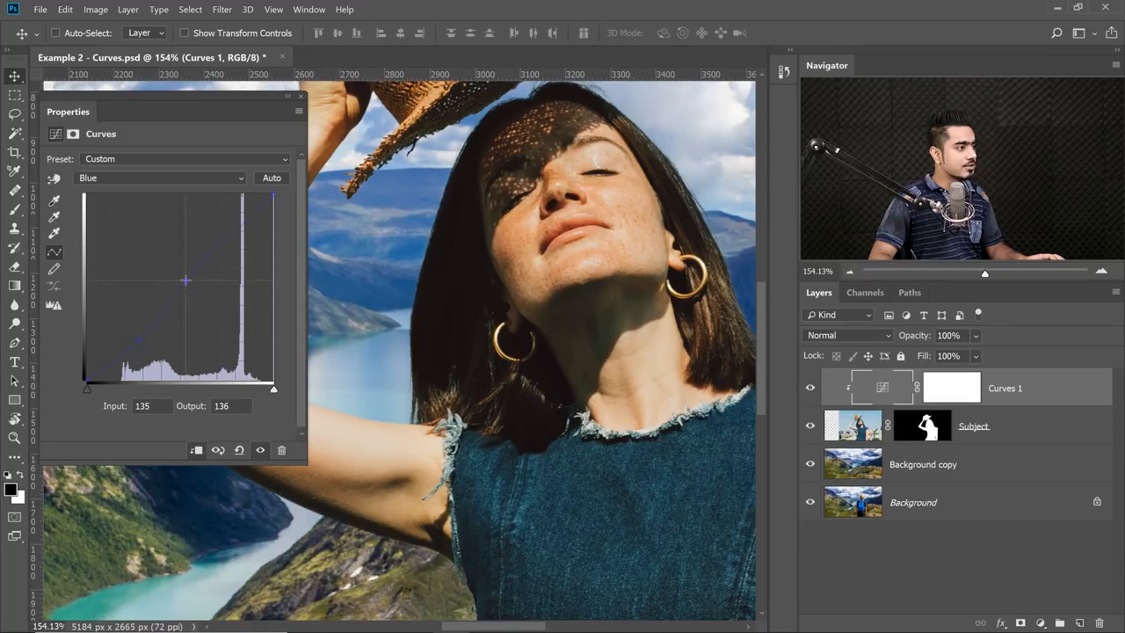
{"action": "left_click", "coordinate": [139, 340]}
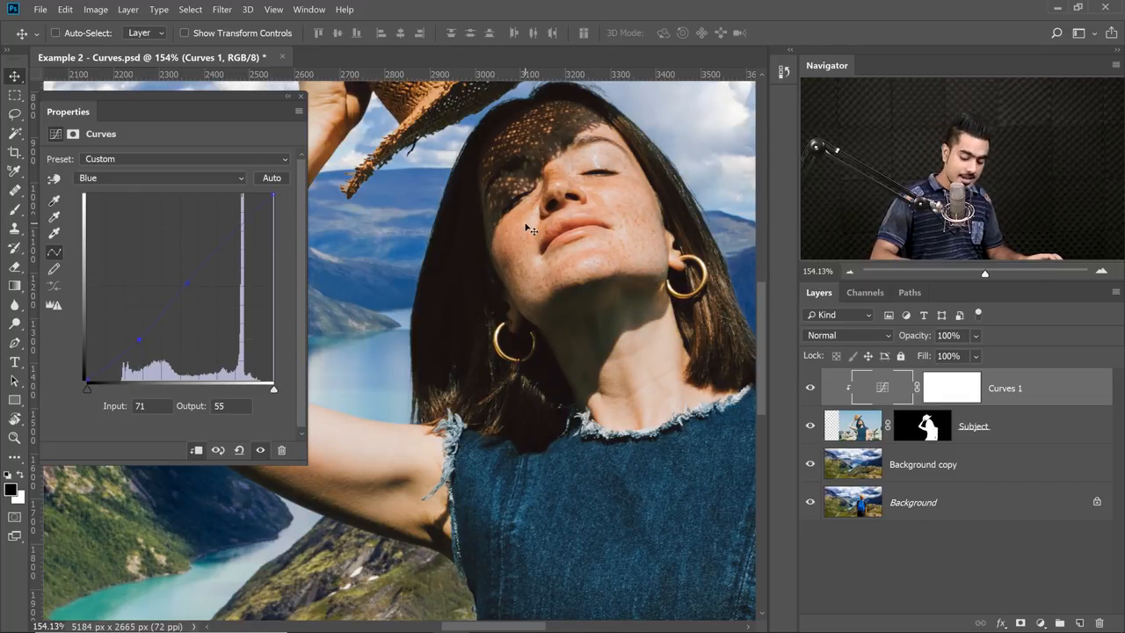
View the whole composite and compare the woman with and without the Curves 1 adjustment.
{"action": "key", "text": "ctrl+0"}
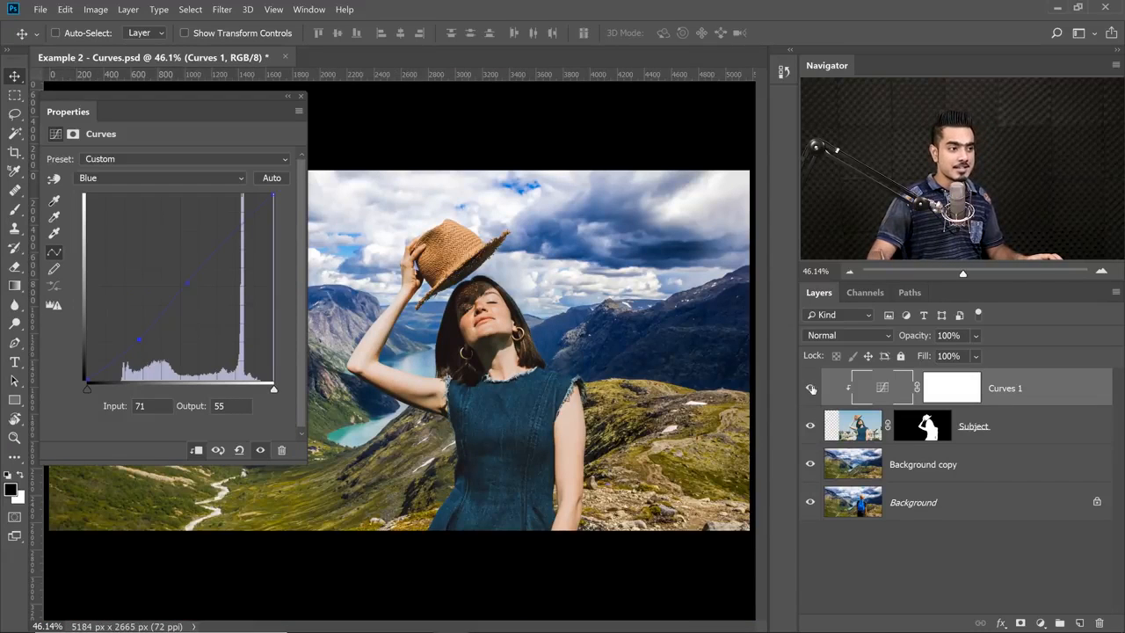
{"action": "left_click", "coordinate": [810, 389]}
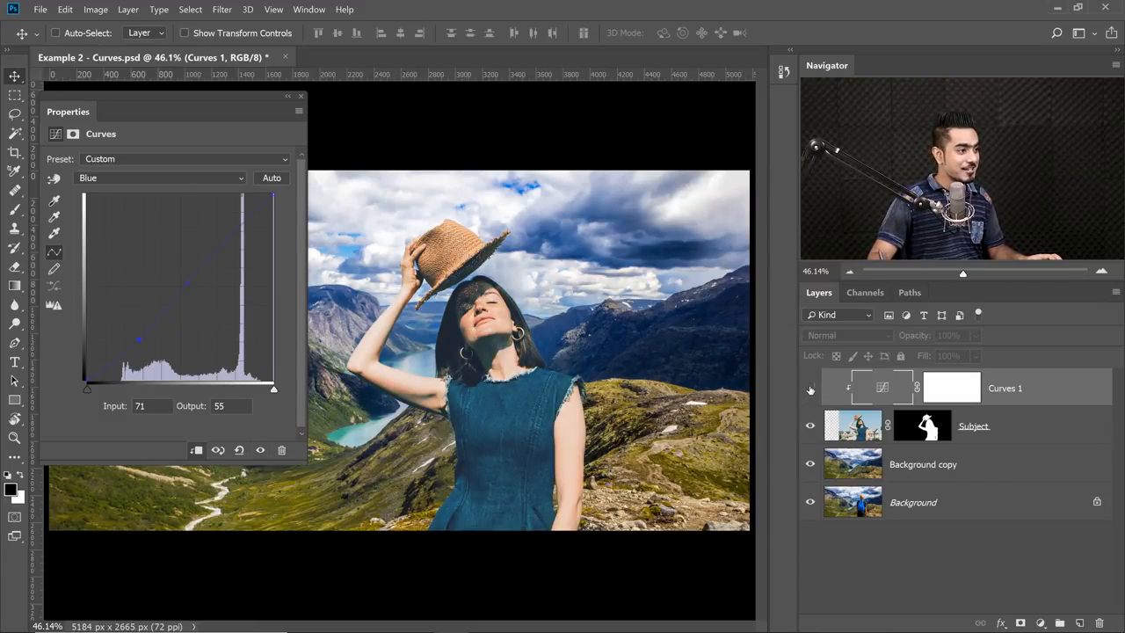
{"action": "left_click", "coordinate": [810, 388]}
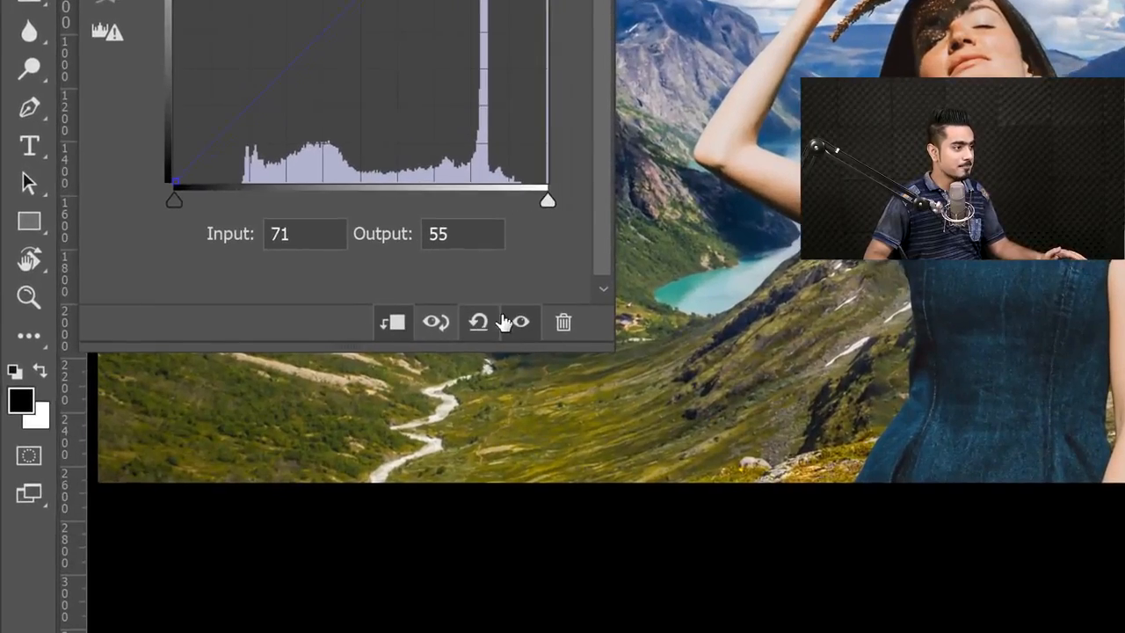
Reset the Curves 1 adjustment to its default and activate the on-image curve adjustment tool.
{"action": "left_click", "coordinate": [239, 450]}
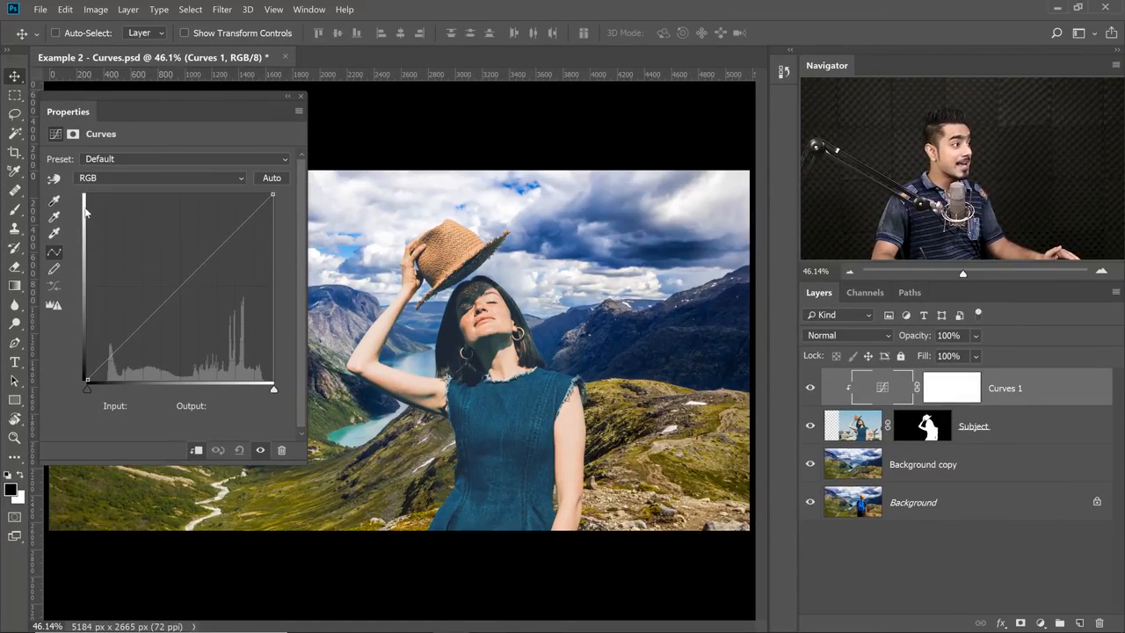
{"action": "left_click_drag", "start_coordinate": [79, 112], "coordinate": [104, 114]}
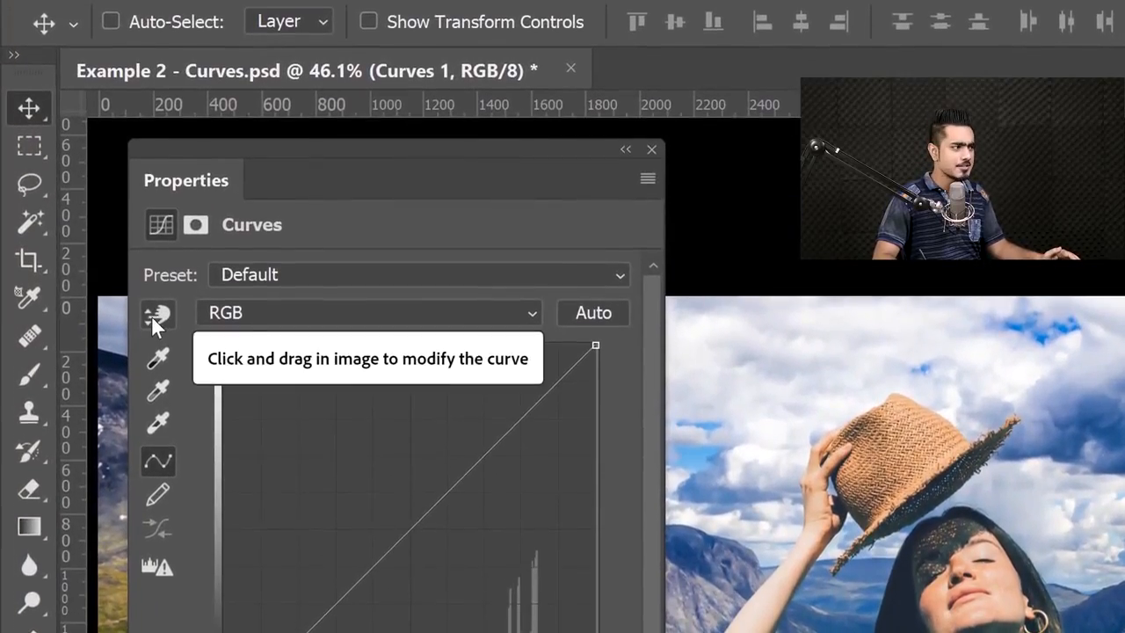
{"action": "left_click", "coordinate": [155, 315]}
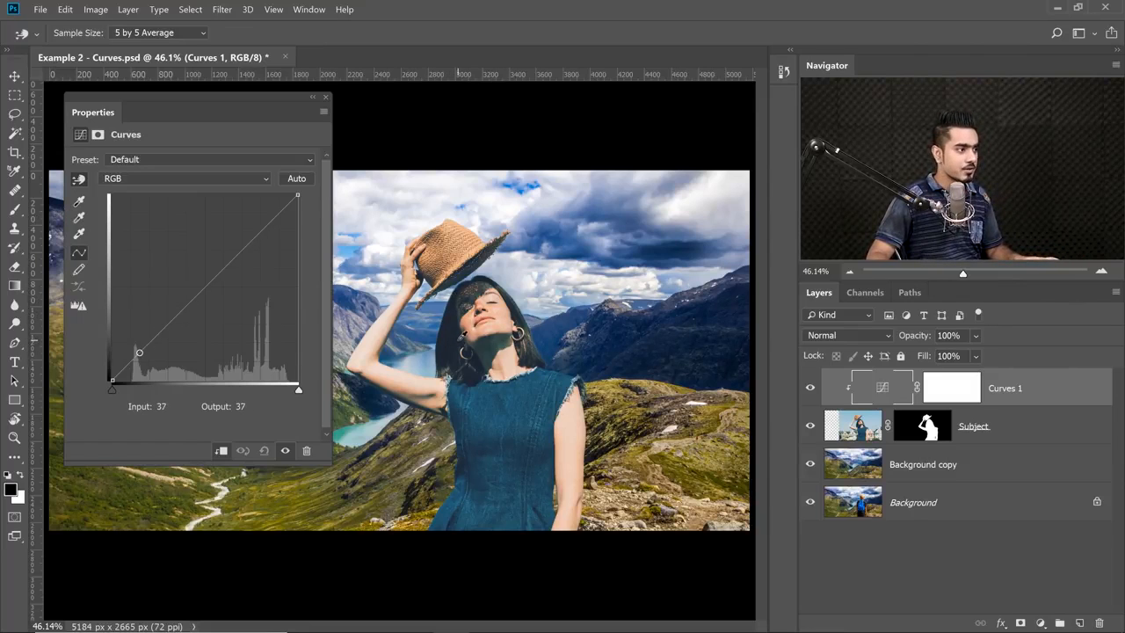
Darken the woman's hair directly in the image on the RGB curve, with a shadow point at about input 38, output 28.
{"action": "left_click", "coordinate": [460, 337]}
{"action": "scroll", "coordinate": [457, 334], "scroll_direction": "up", "scroll_amount": 2}
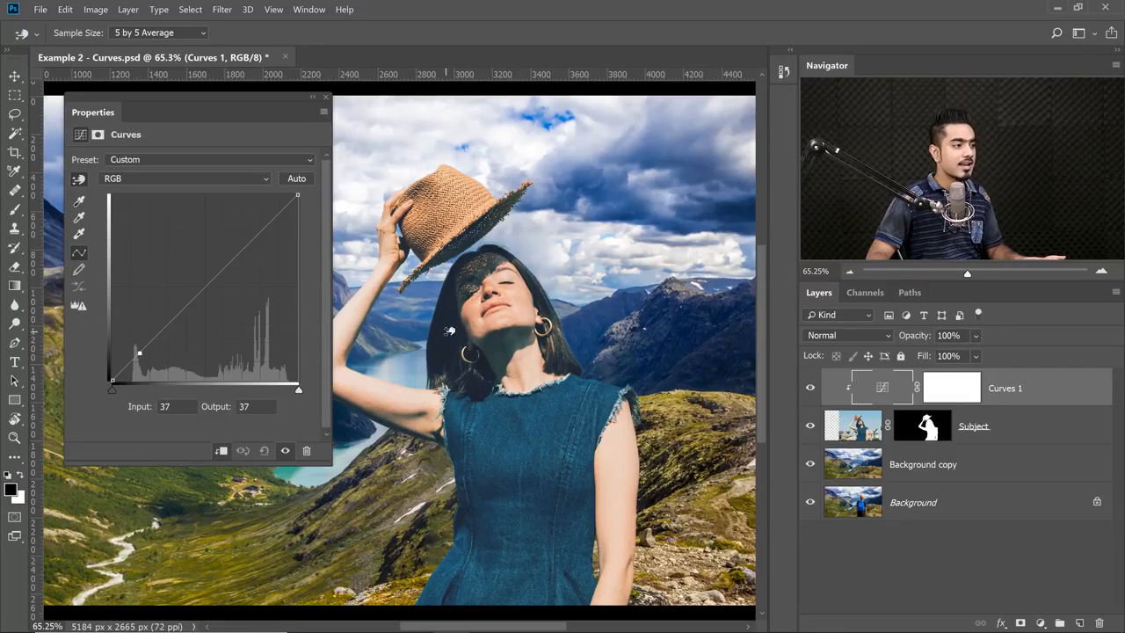
{"action": "left_click_drag", "start_coordinate": [450, 330], "coordinate": [447, 341]}
{"action": "left_click_drag", "start_coordinate": [447, 342], "coordinate": [451, 336]}
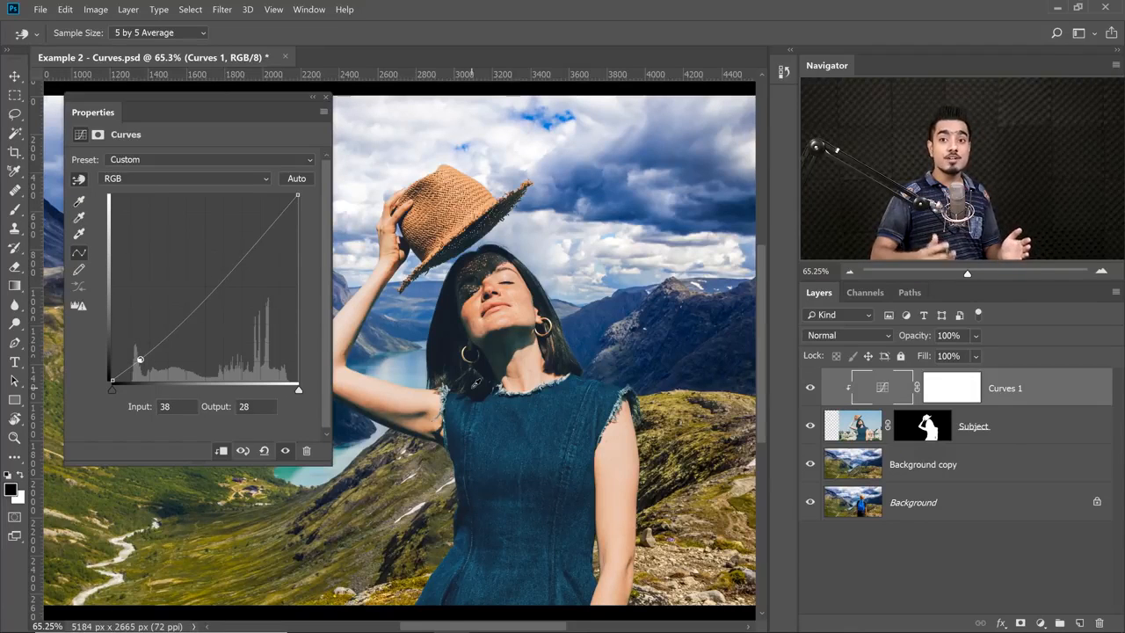
In the Red channel, use on-image adjustment to lower the cheek highlights slightly and raise the neck shadows to input 42, output 53.
{"action": "left_click", "coordinate": [178, 179]}
{"action": "left_click", "coordinate": [166, 207]}
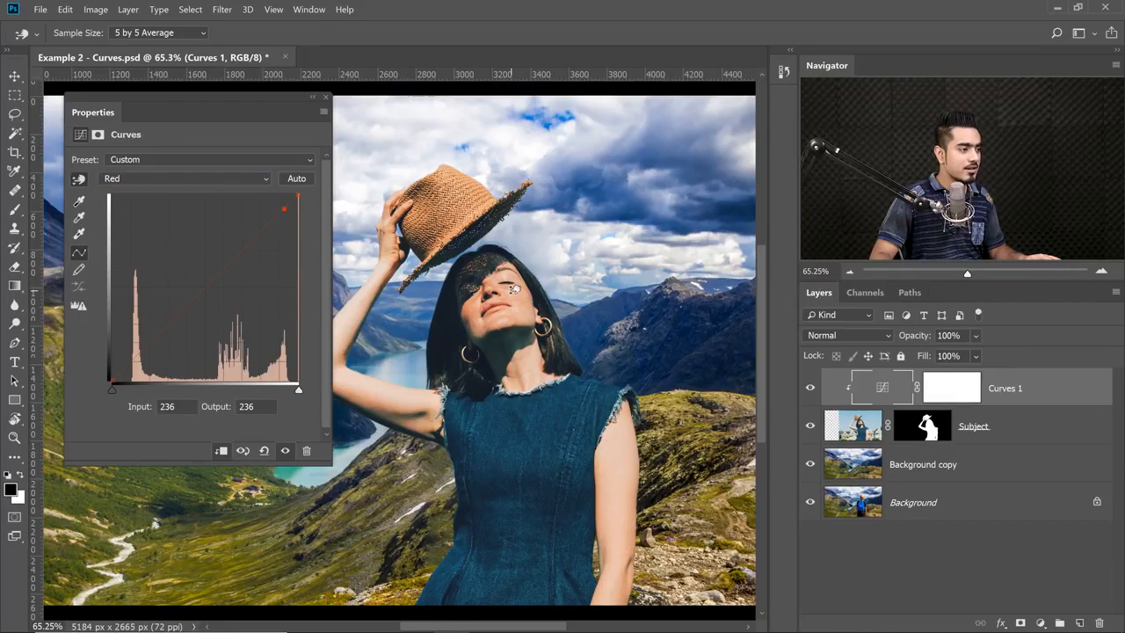
{"action": "left_click_drag", "start_coordinate": [515, 289], "coordinate": [512, 295]}
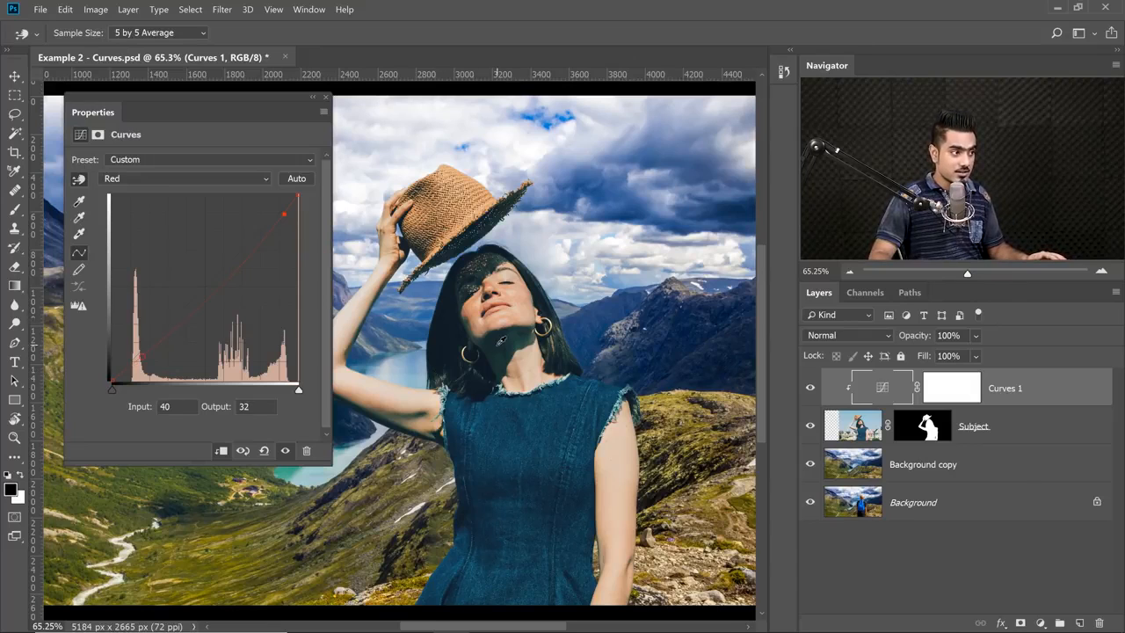
{"action": "left_click_drag", "start_coordinate": [501, 341], "coordinate": [501, 325]}
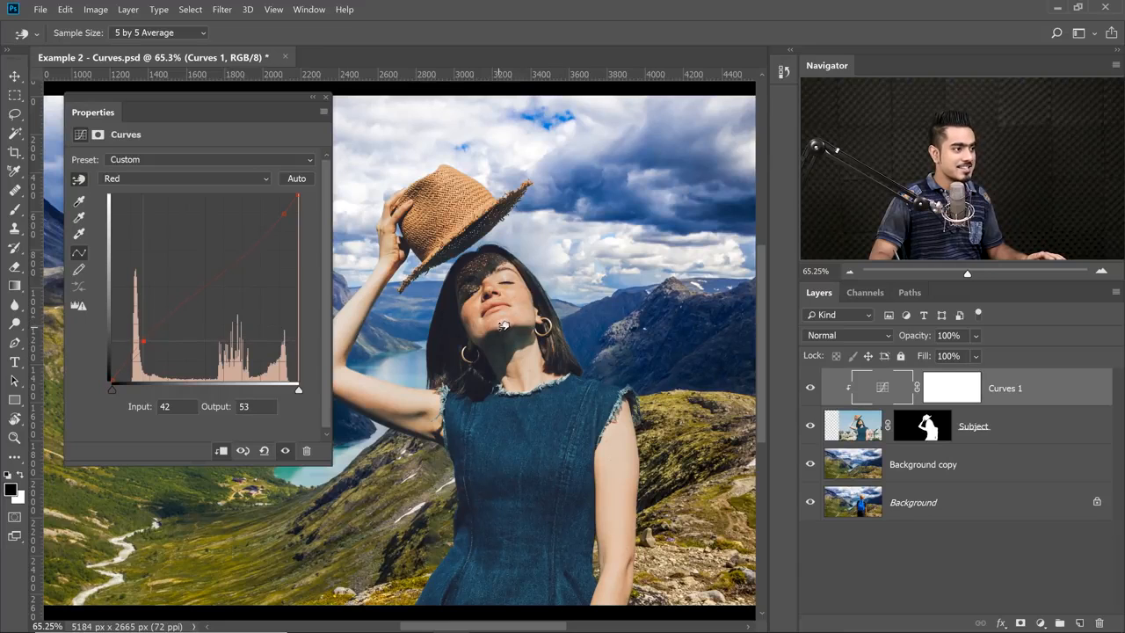
In the Green channel, sample the denim dress and lower its tone to input 91, output 89.
{"action": "left_click", "coordinate": [161, 179]}
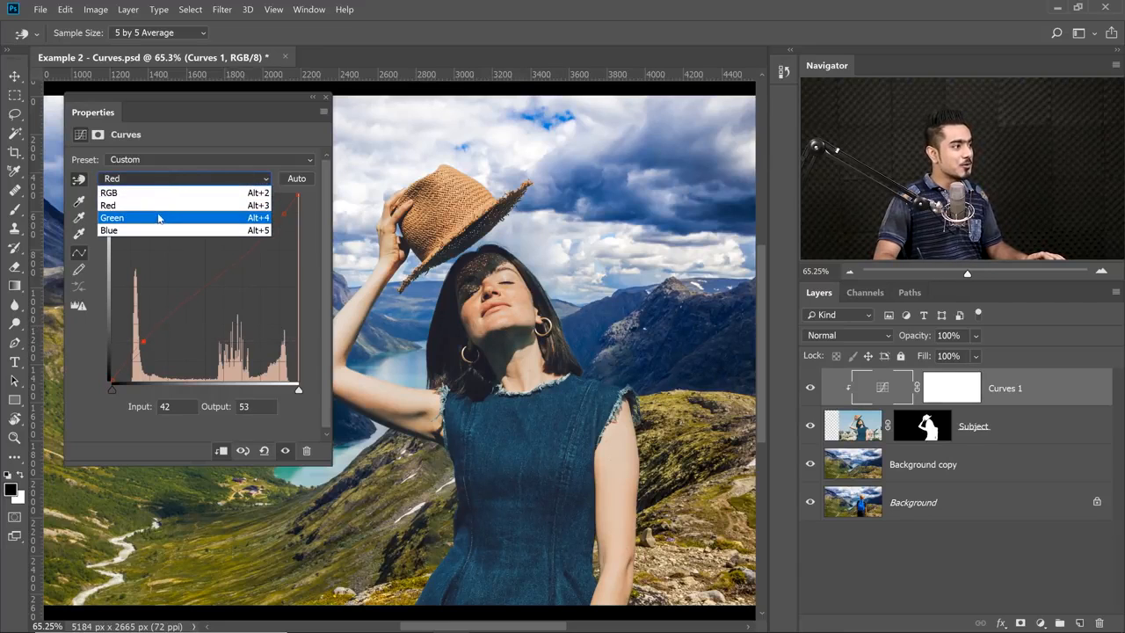
{"action": "left_click", "coordinate": [158, 217]}
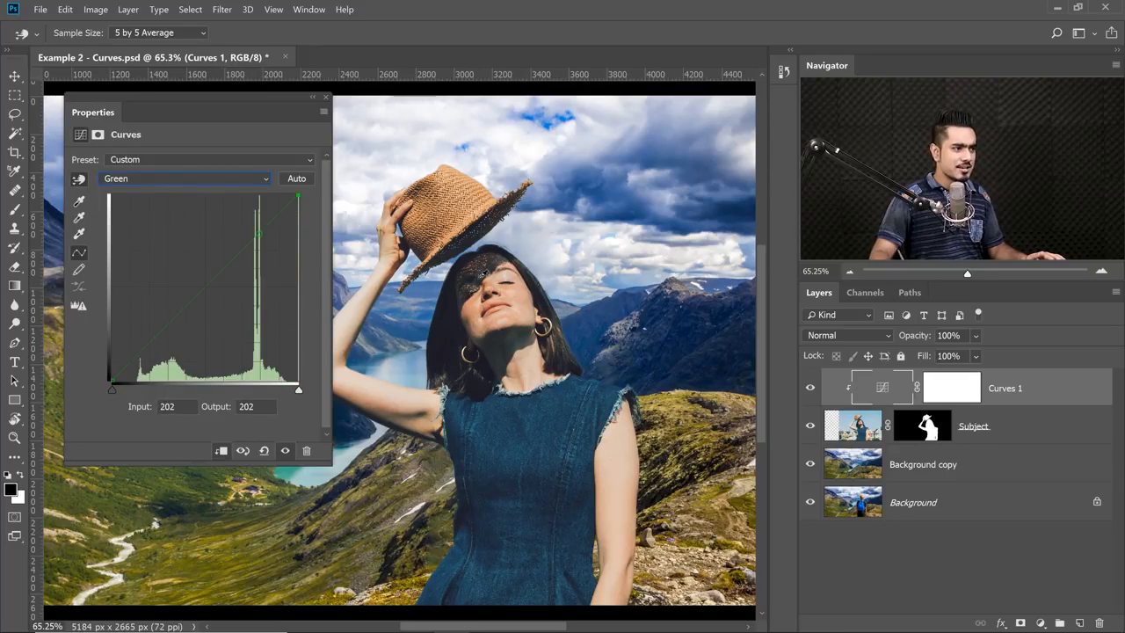
{"action": "left_click", "coordinate": [530, 415]}
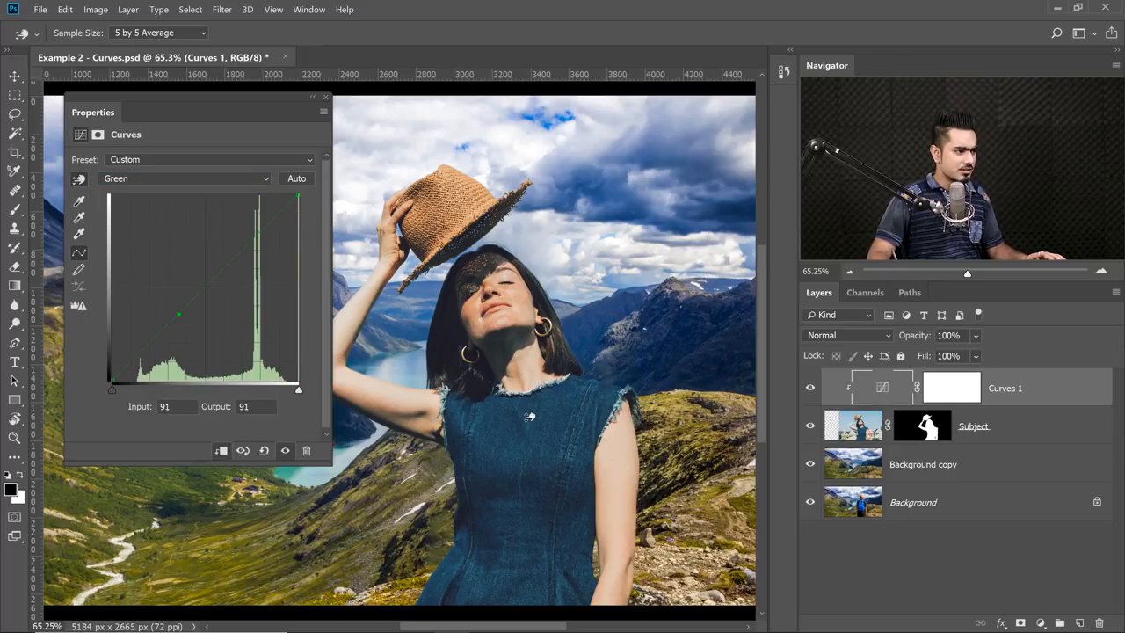
{"action": "left_click_drag", "start_coordinate": [530, 416], "coordinate": [530, 420]}
In the Blue channel, use on-image adjustment to lower the neck shadows and fine-tune the cheek tones slightly upward.
{"action": "left_click", "coordinate": [176, 178]}
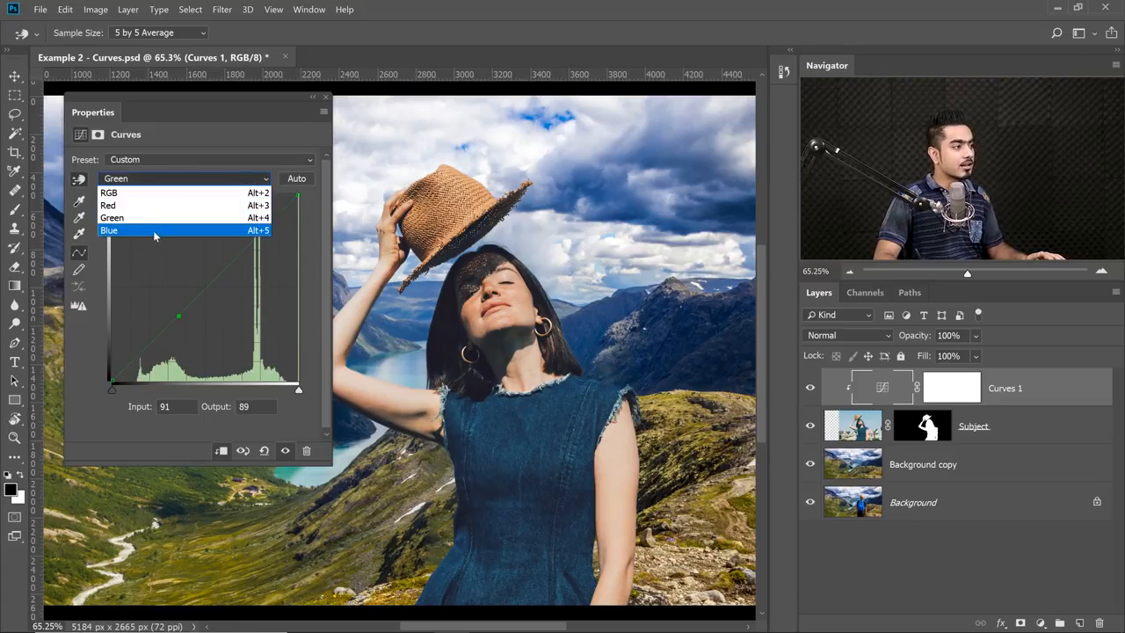
{"action": "left_click", "coordinate": [154, 234]}
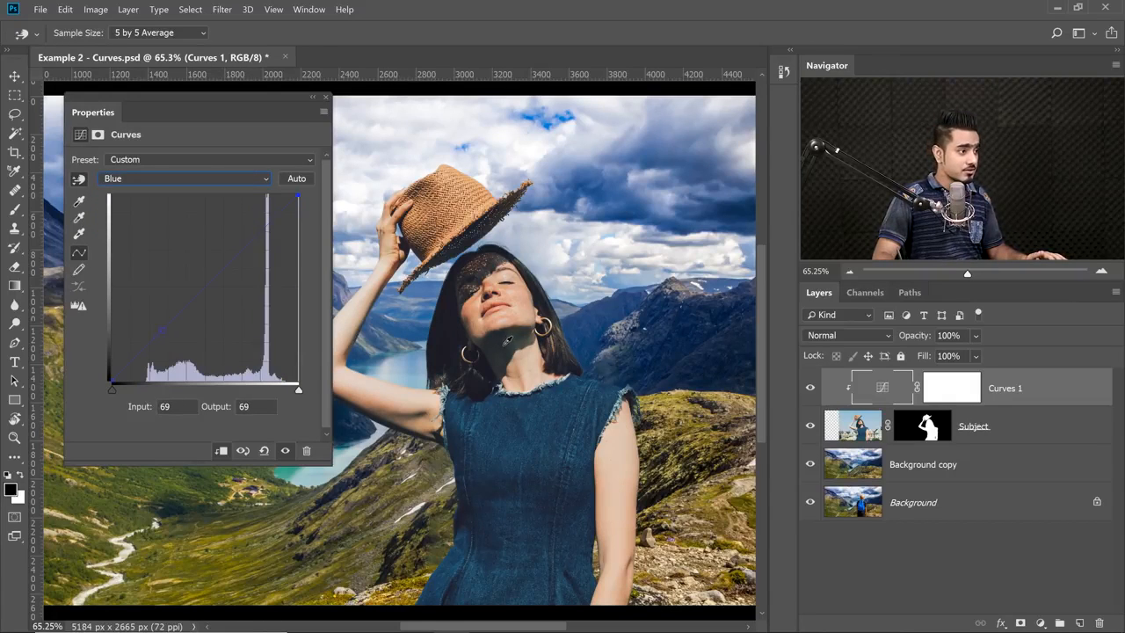
{"action": "left_click_drag", "start_coordinate": [501, 342], "coordinate": [506, 345]}
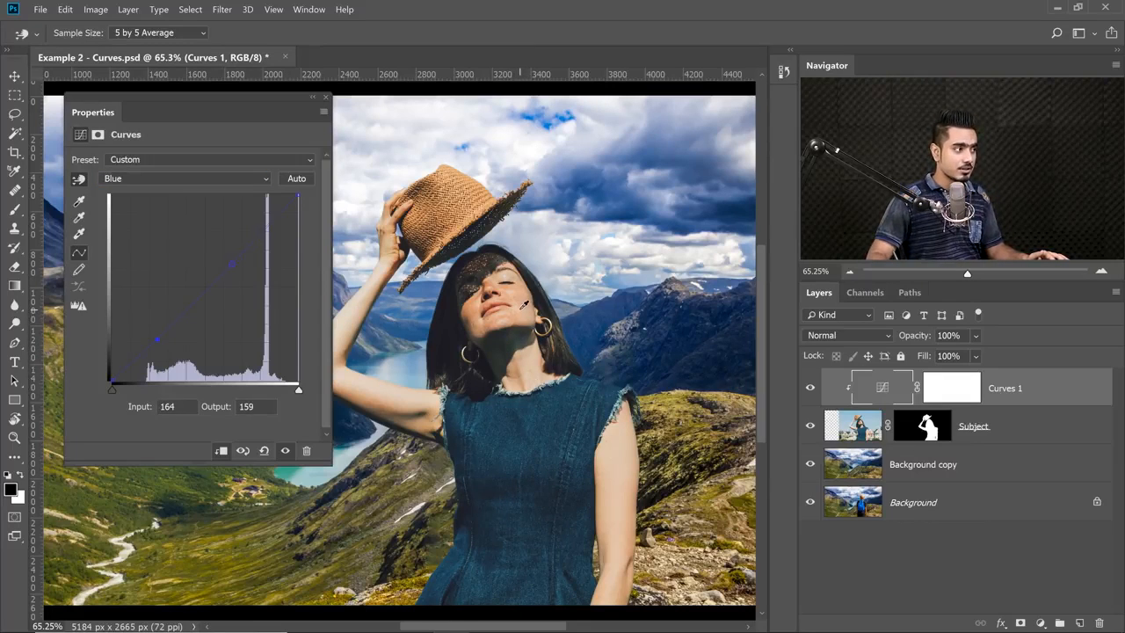
{"action": "left_click_drag", "start_coordinate": [523, 308], "coordinate": [522, 305]}
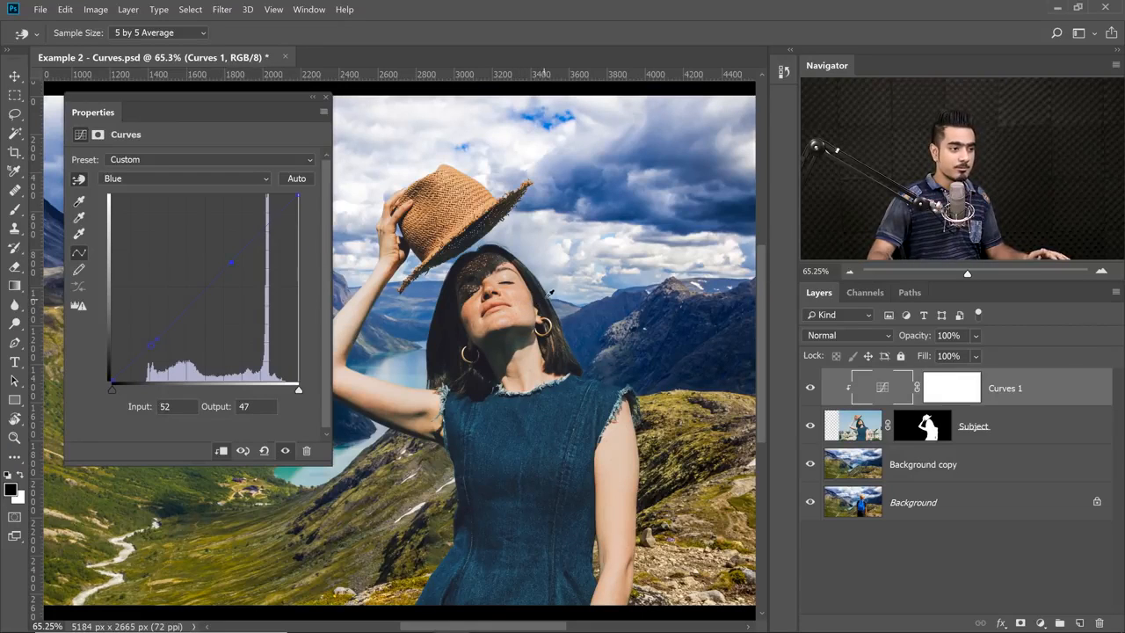
{"action": "key", "text": "ctrl+minus"}
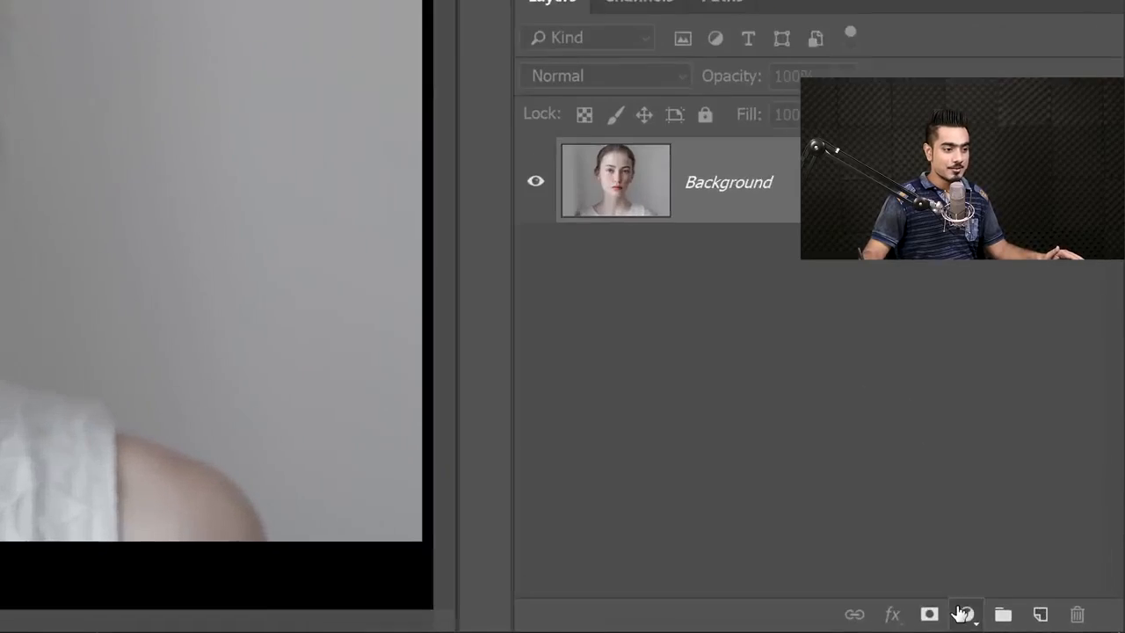
Add a Curves adjustment layer above the portrait in Example 2 - PiXimperfect.jpg and dock its properties away from the face.
{"action": "left_click", "coordinate": [1024, 605]}
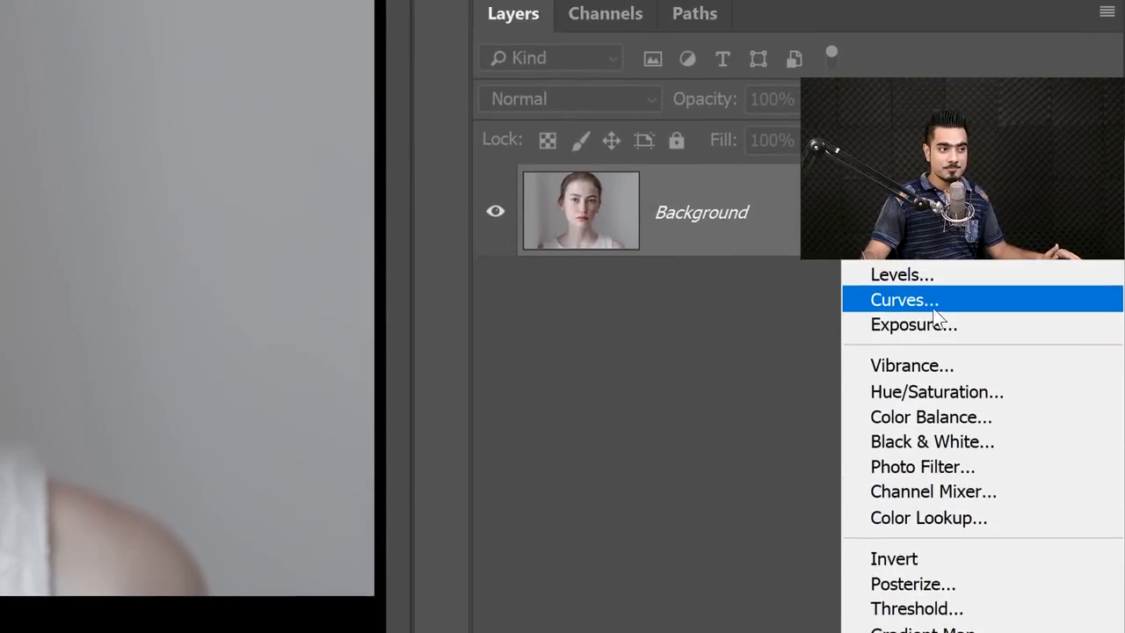
{"action": "left_click", "coordinate": [910, 303]}
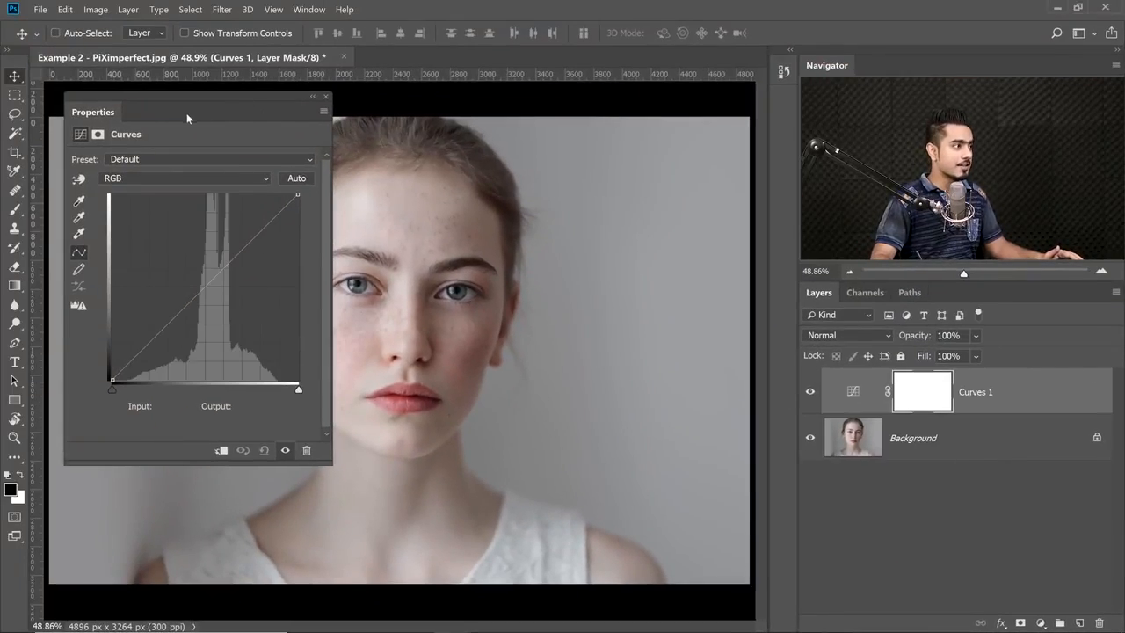
{"action": "left_click_drag", "start_coordinate": [113, 111], "coordinate": [782, 97]}
Open the docked Curves properties and set the RGB white point to input 230 using the highlight clipping preview.
{"action": "left_click", "coordinate": [784, 101]}
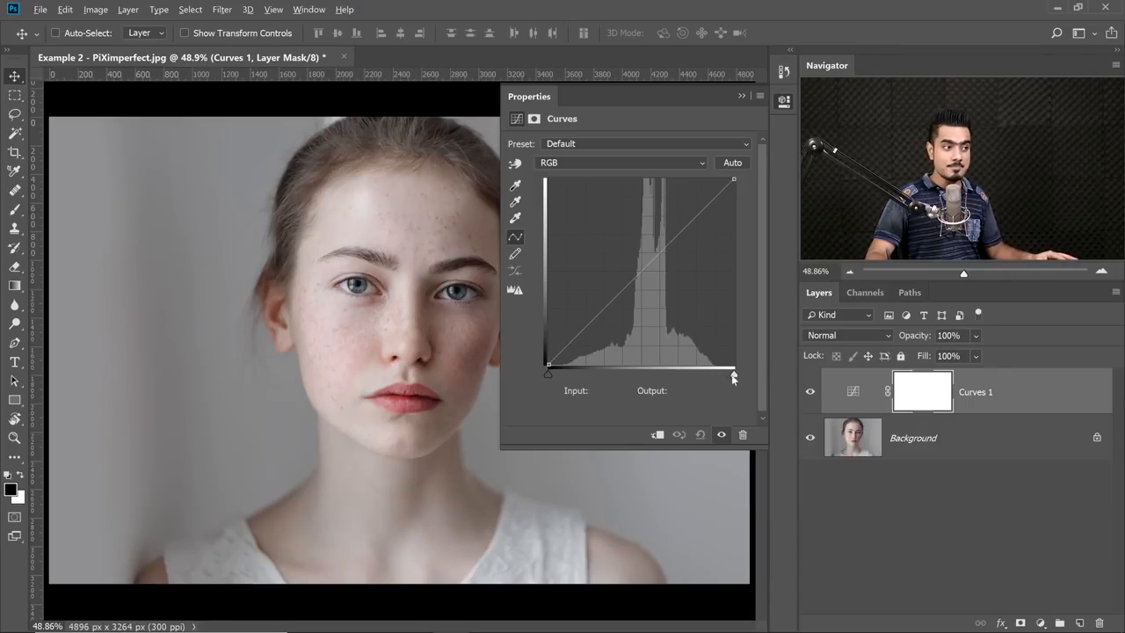
{"action": "left_click_drag", "start_coordinate": [733, 378], "coordinate": [709, 377]}
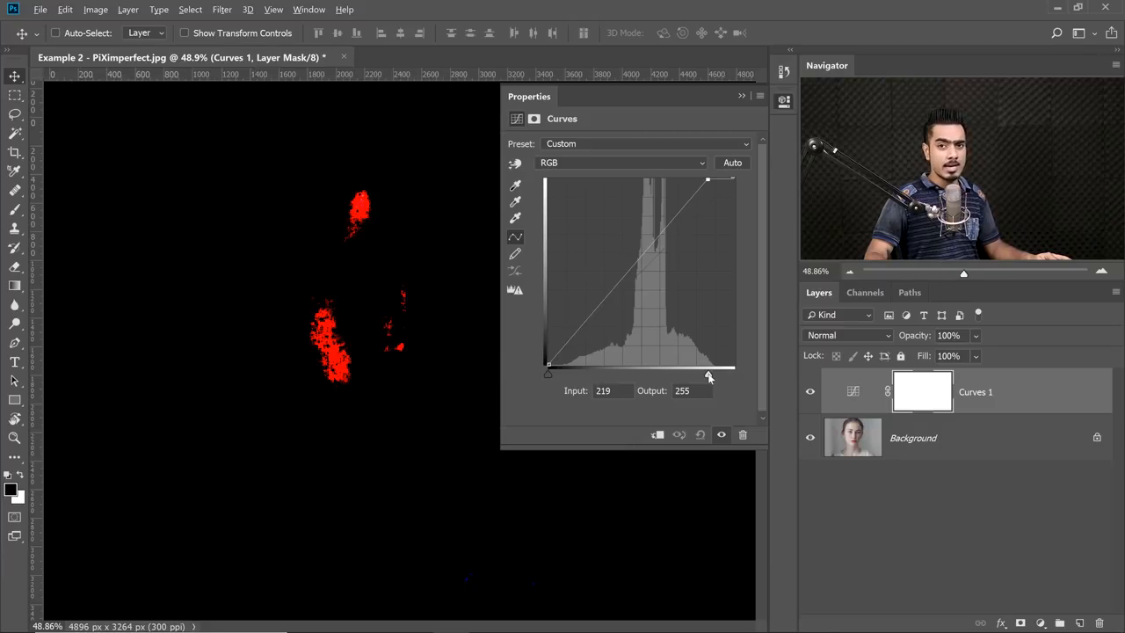
{"action": "left_click_drag", "start_coordinate": [710, 377], "coordinate": [717, 379]}
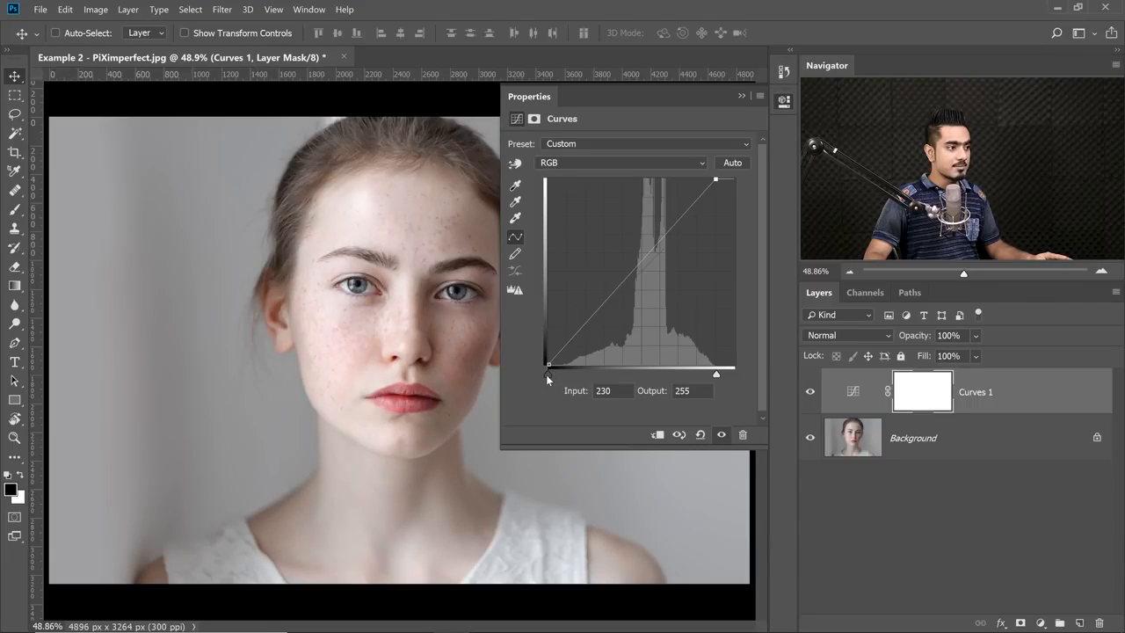
Set the RGB black point to input 16 and compare the portrait with the Curves 1 layer hidden and shown.
{"action": "left_click_drag", "start_coordinate": [545, 374], "coordinate": [559, 376]}
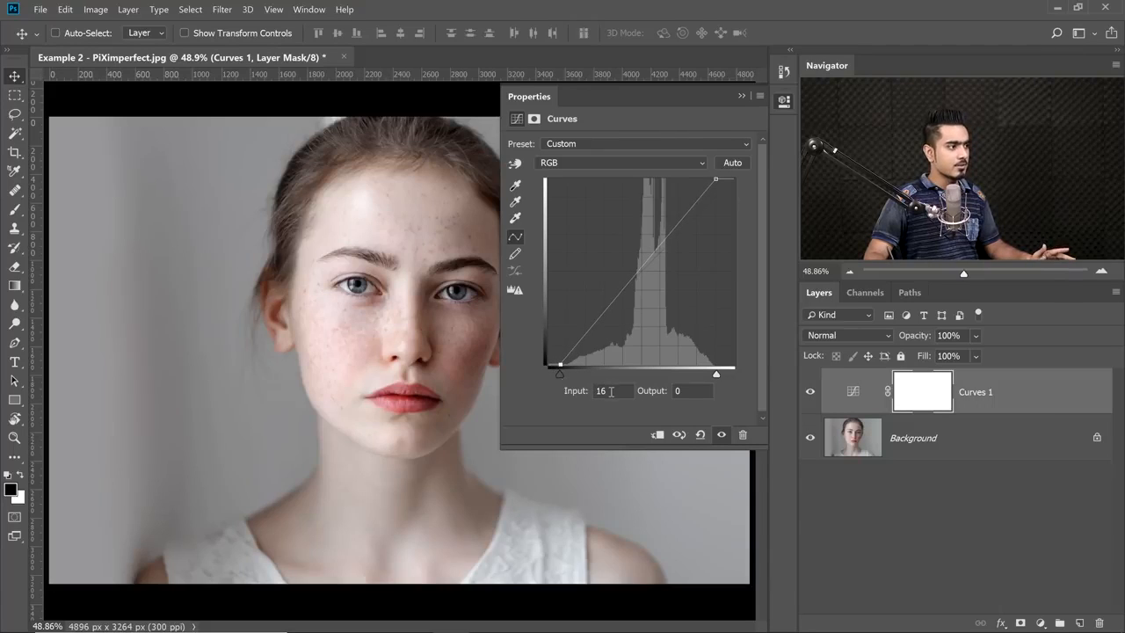
{"action": "left_click", "coordinate": [810, 393]}
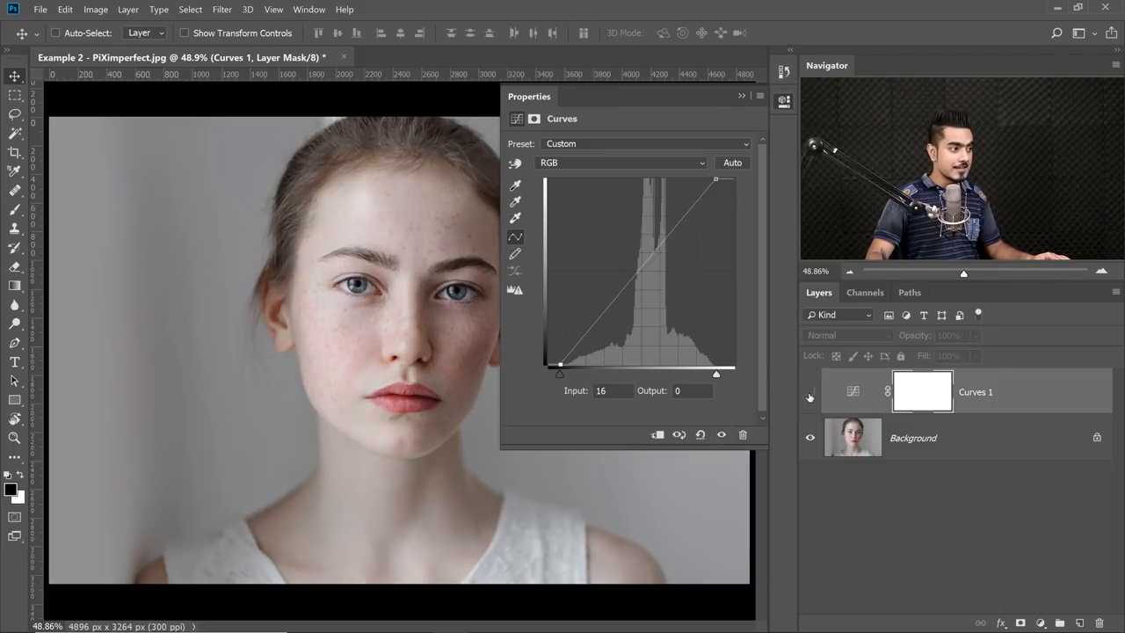
{"action": "left_click", "coordinate": [809, 393]}
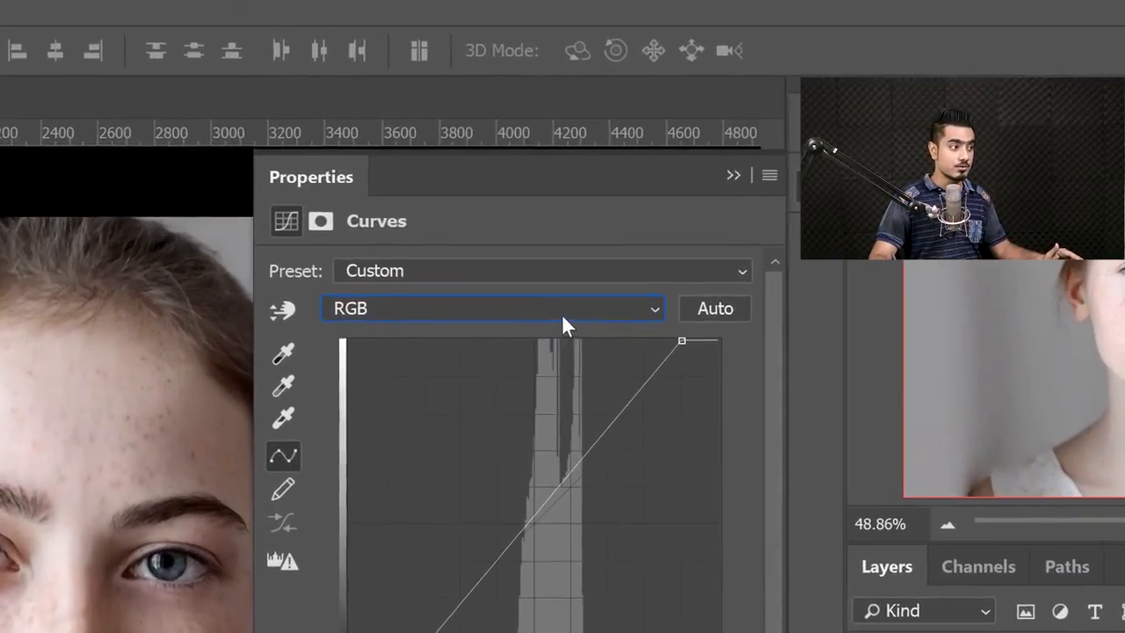
In the Blue channel, lower the white endpoint to output 228, raise the black endpoint to output 9, and add a shadow control point.
{"action": "left_click", "coordinate": [561, 308]}
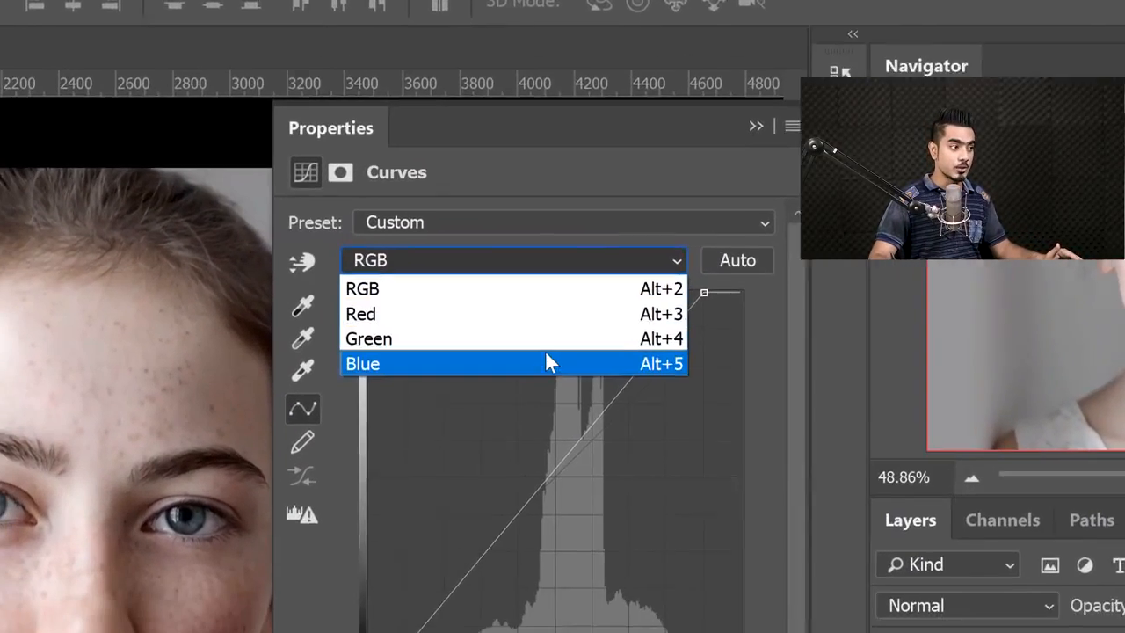
{"action": "left_click", "coordinate": [518, 417]}
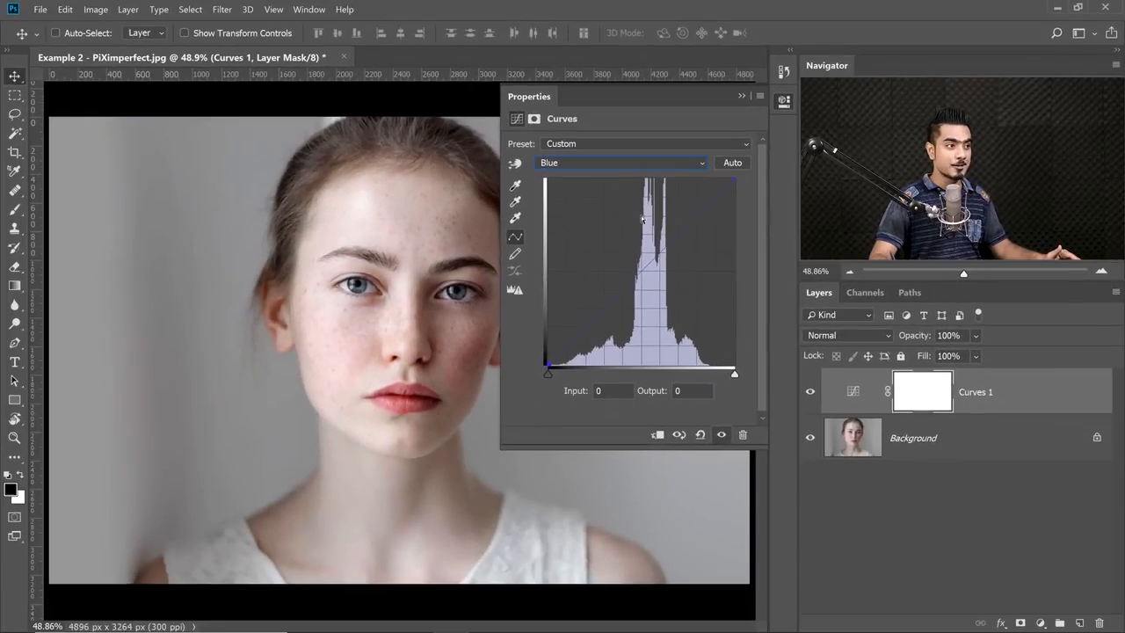
{"action": "left_click_drag", "start_coordinate": [734, 183], "coordinate": [737, 220]}
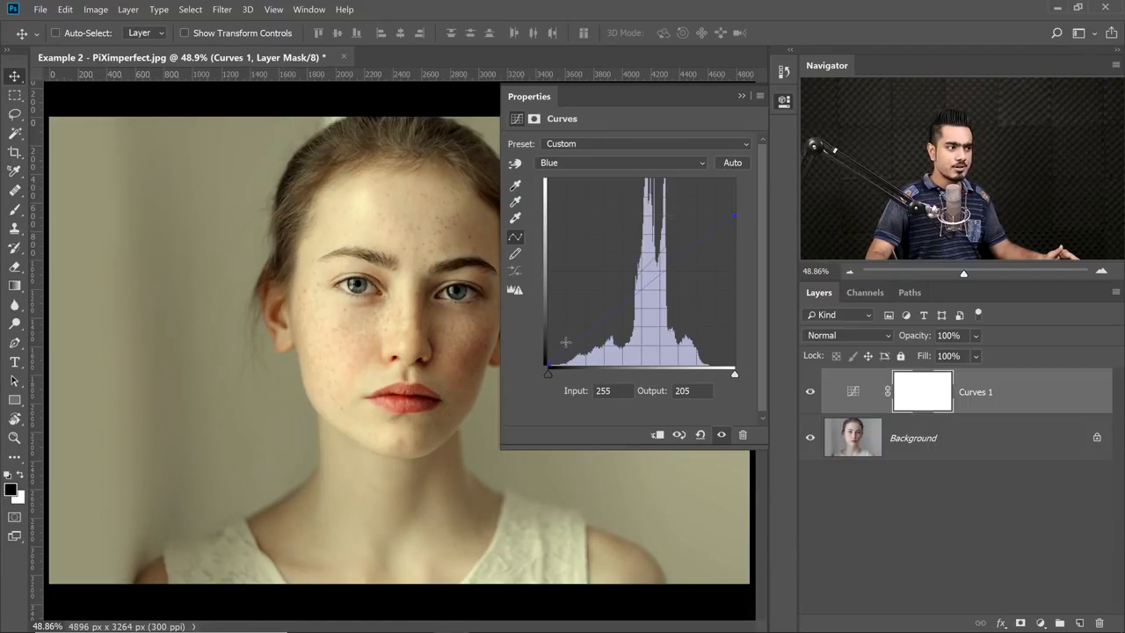
{"action": "left_click_drag", "start_coordinate": [548, 364], "coordinate": [547, 343]}
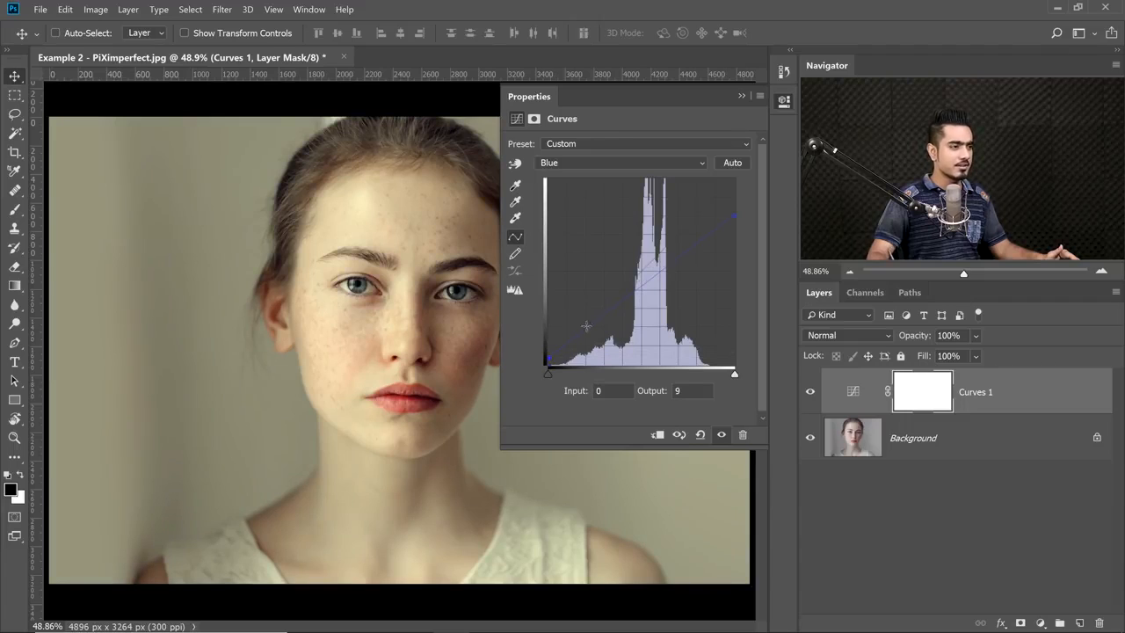
{"action": "left_click_drag", "start_coordinate": [603, 317], "coordinate": [605, 322]}
{"action": "left_click_drag", "start_coordinate": [735, 216], "coordinate": [737, 203]}
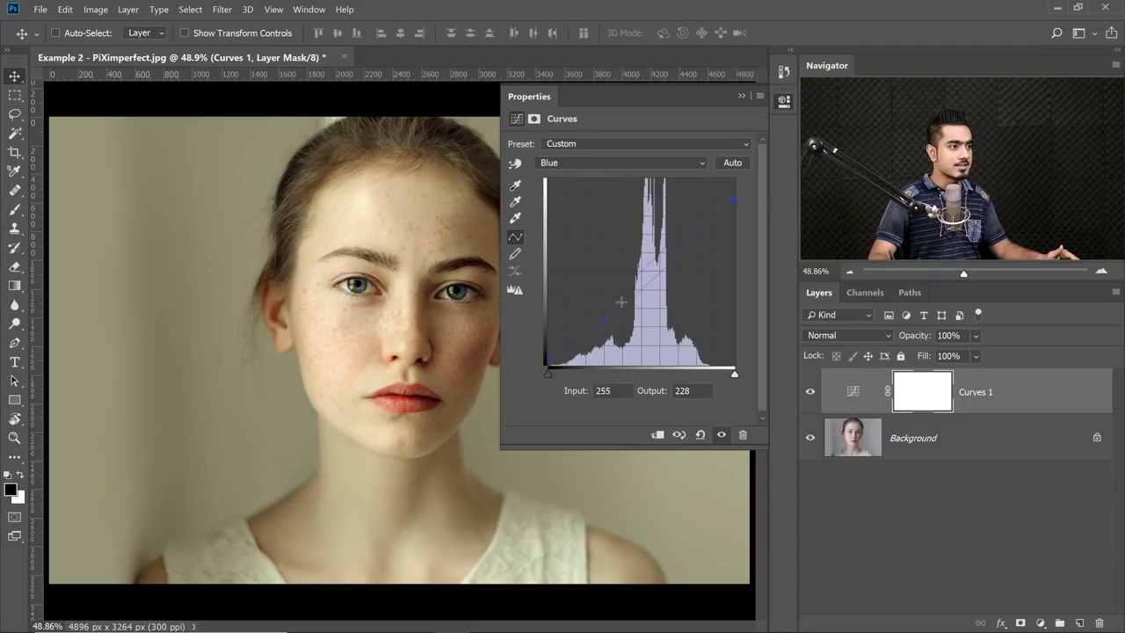
In the Green channel, place a shadow point at input 62, output 53 and a midtone point at input 154, output 147.
{"action": "left_click", "coordinate": [607, 163]}
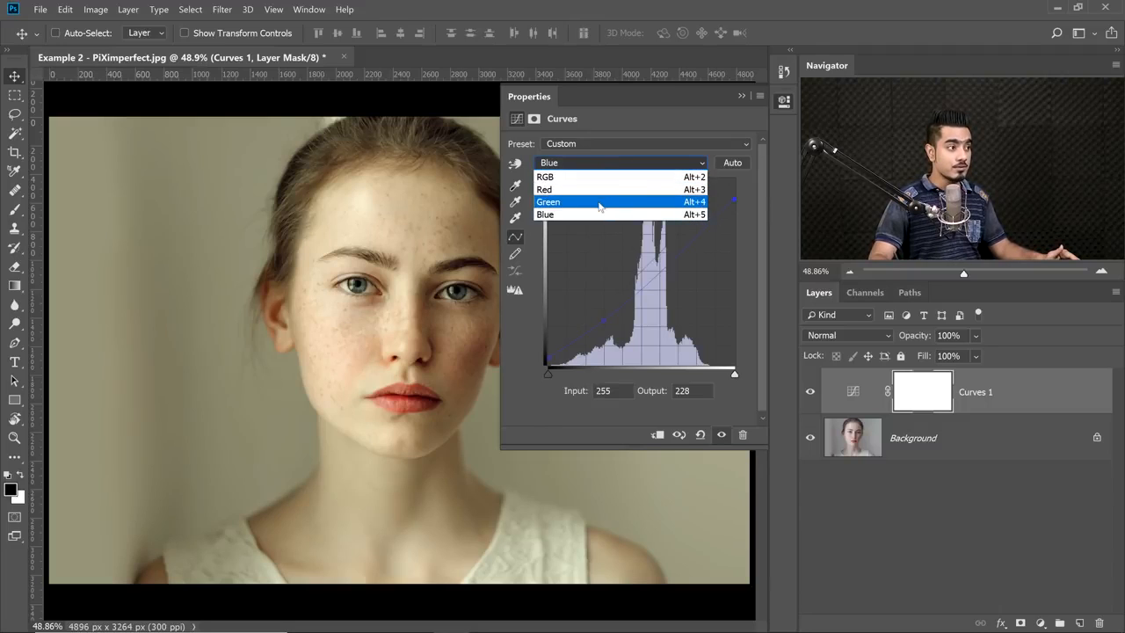
{"action": "left_click", "coordinate": [599, 204]}
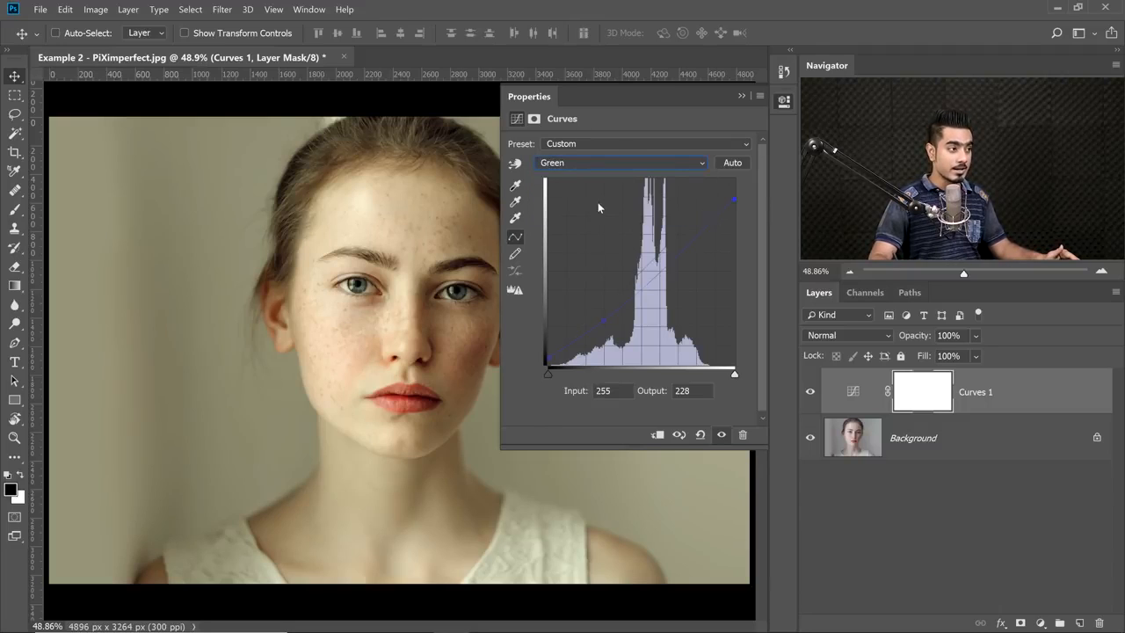
{"action": "left_click", "coordinate": [594, 323]}
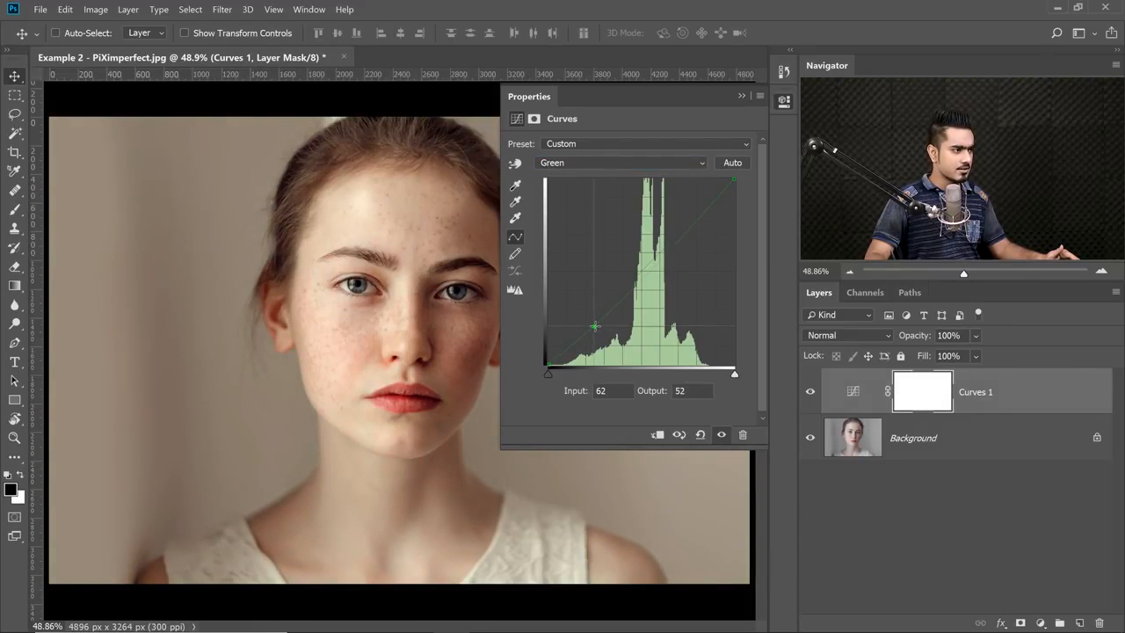
{"action": "left_click", "coordinate": [662, 258]}
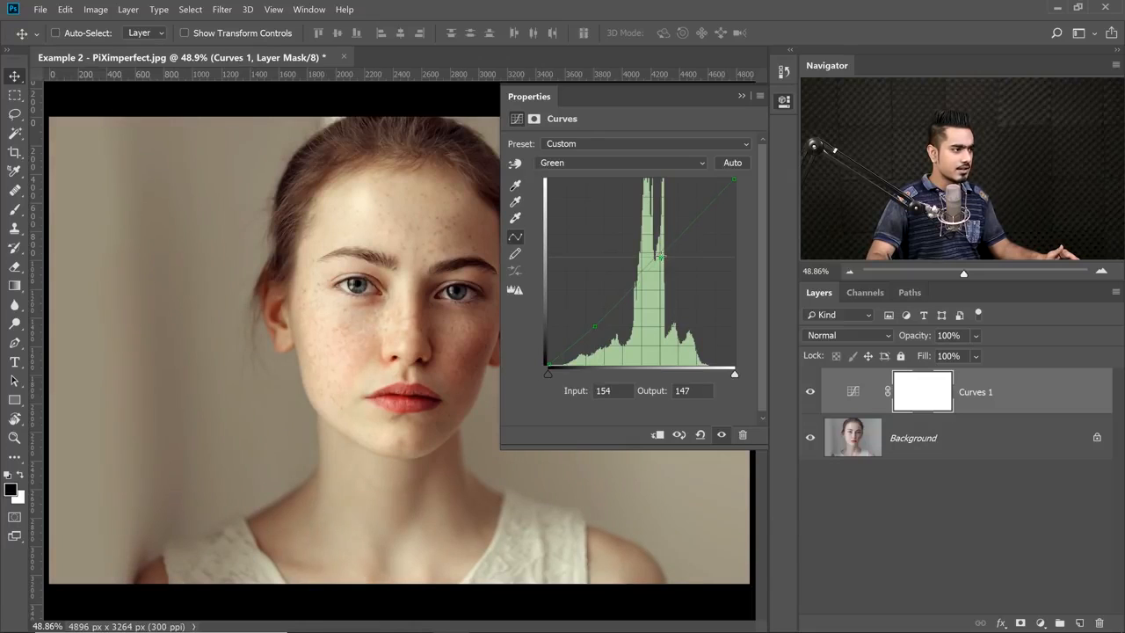
{"action": "left_click", "coordinate": [594, 325]}
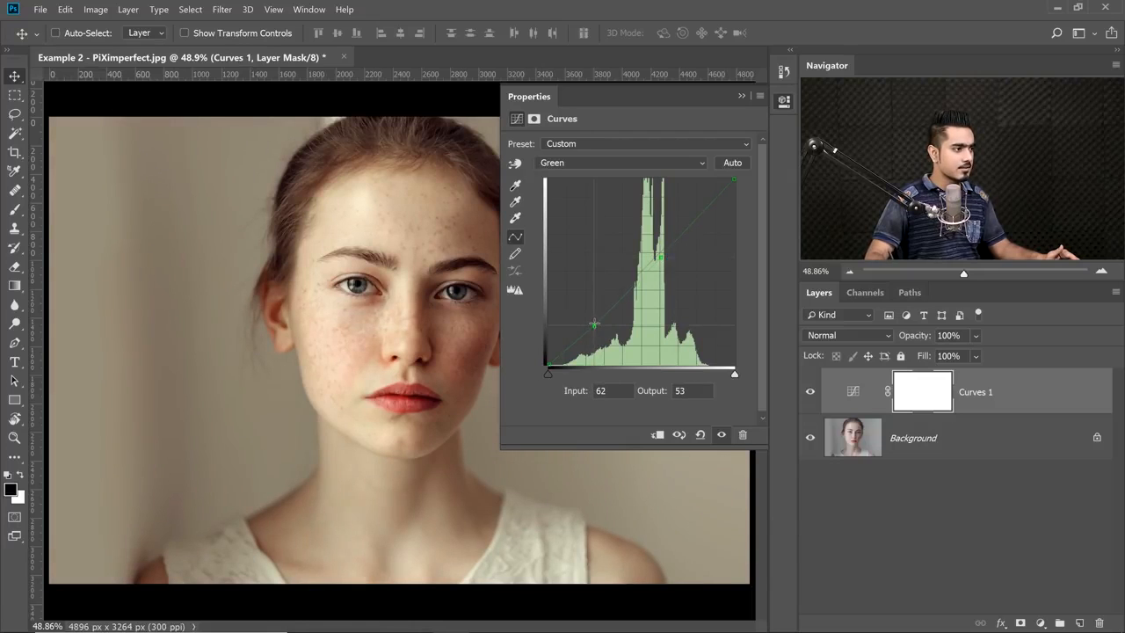
In the Red channel, set a shadow point to input 58, output 52 and a midtone point to input 131, output 135.
{"action": "left_click", "coordinate": [606, 163]}
{"action": "left_click", "coordinate": [596, 186]}
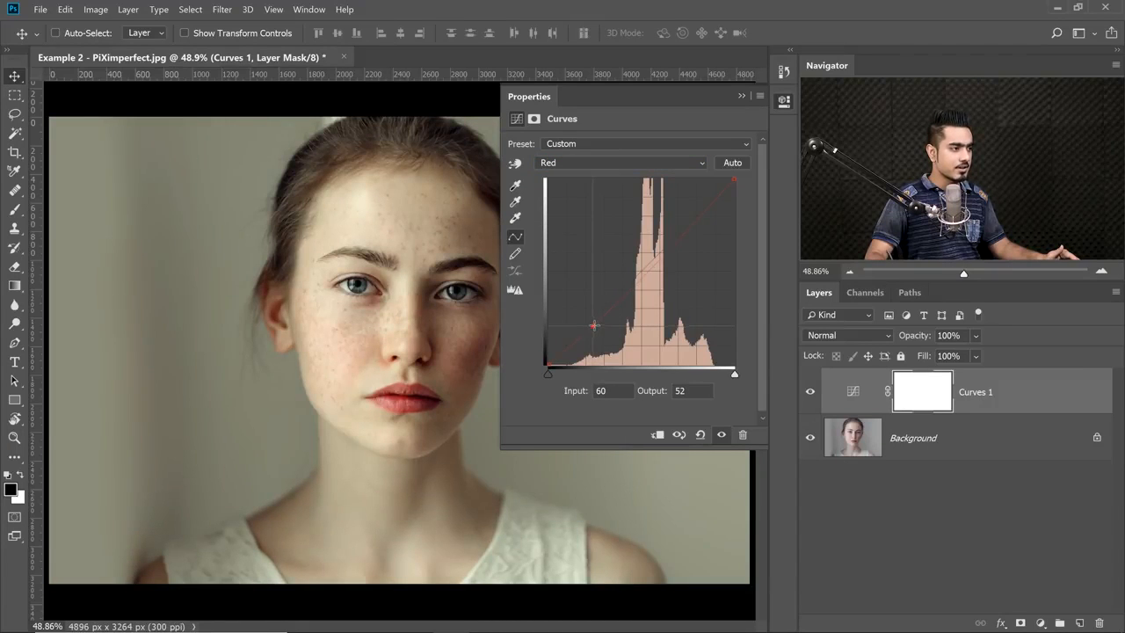
{"action": "left_click", "coordinate": [665, 252]}
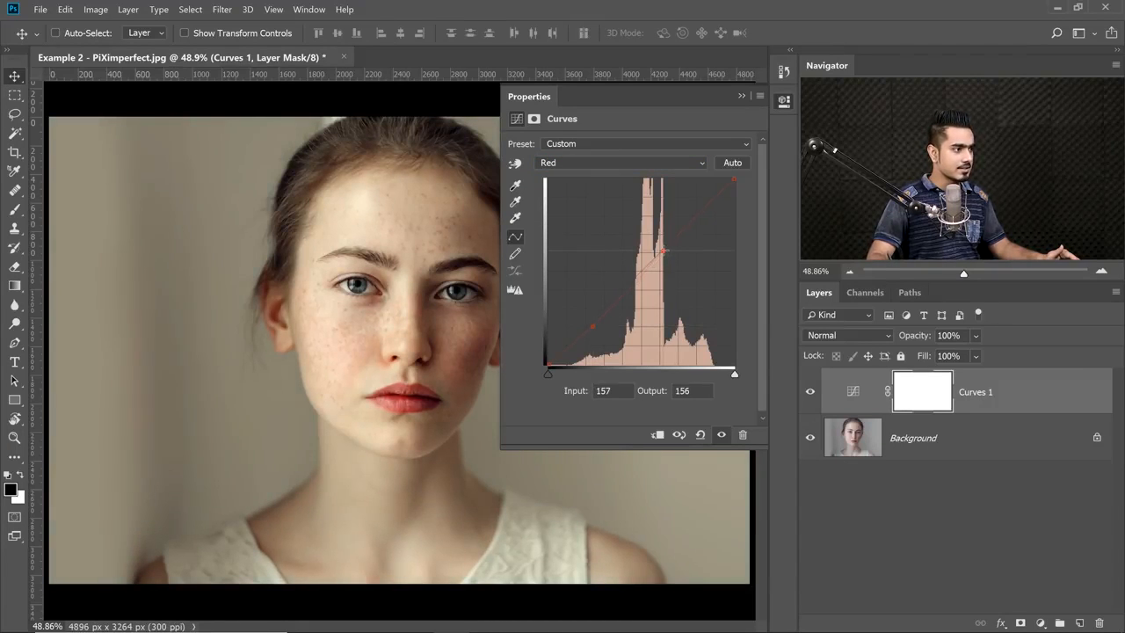
{"action": "left_click_drag", "start_coordinate": [658, 256], "coordinate": [649, 262]}
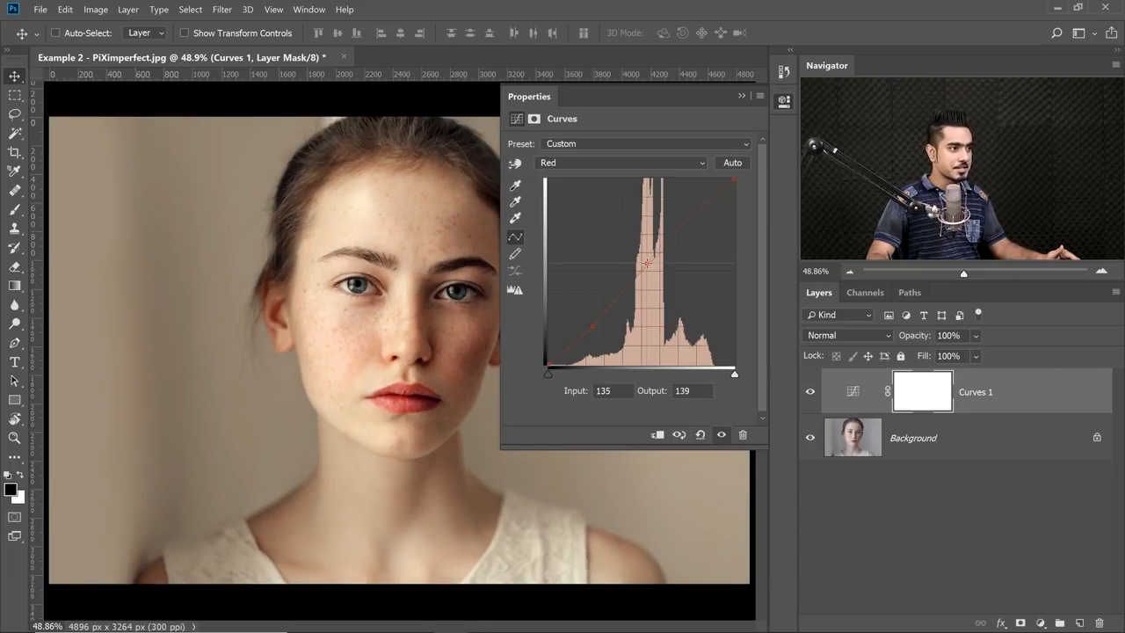
{"action": "left_click_drag", "start_coordinate": [645, 264], "coordinate": [643, 266]}
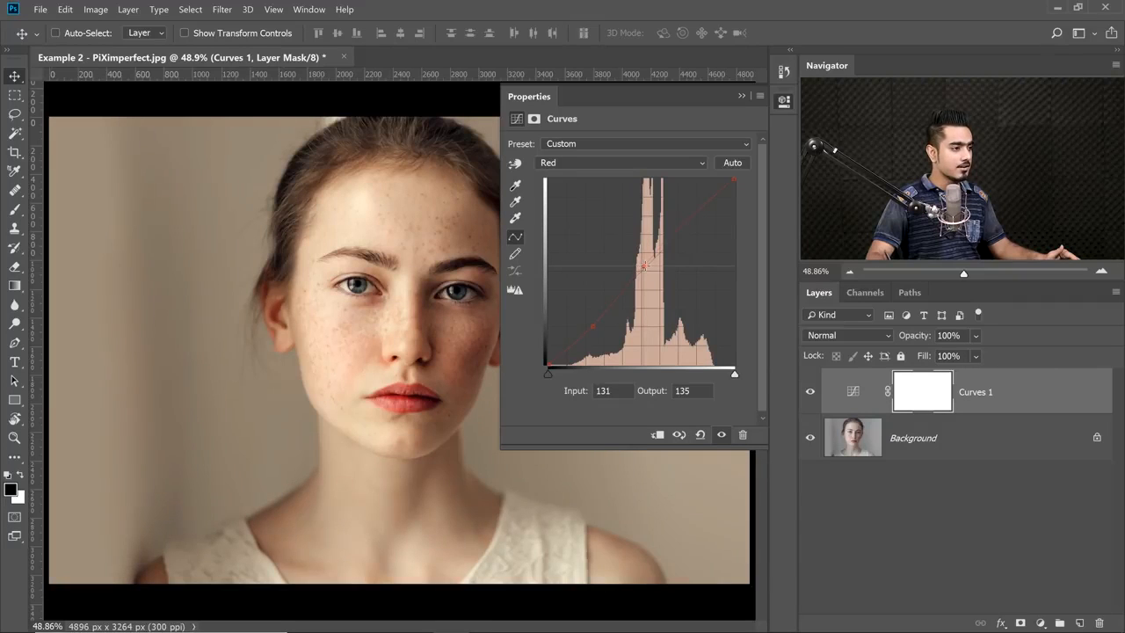
{"action": "left_click_drag", "start_coordinate": [594, 326], "coordinate": [591, 325]}
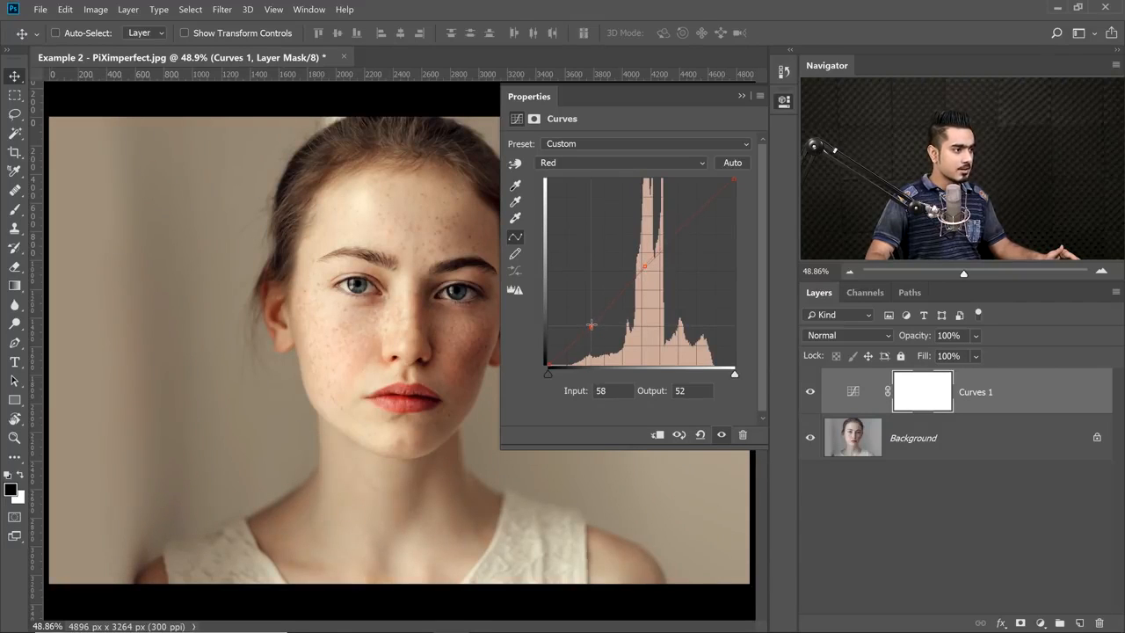
In the RGB channel, set the white point to input 226 and add a highlight point at input 171, output 192.
{"action": "left_click", "coordinate": [606, 161]}
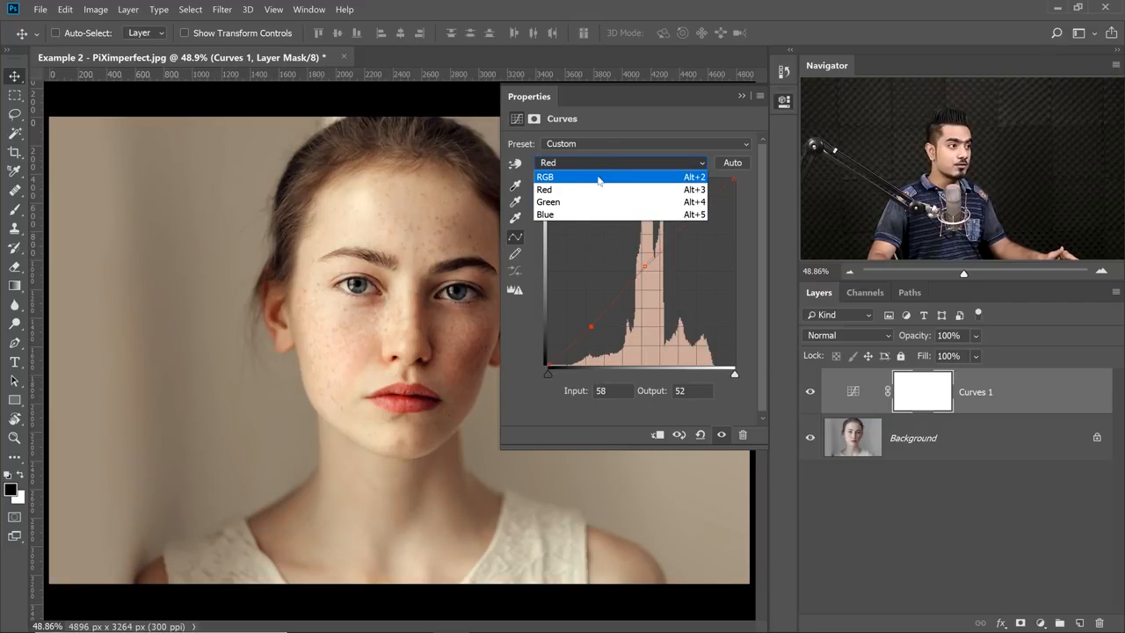
{"action": "left_click", "coordinate": [598, 178]}
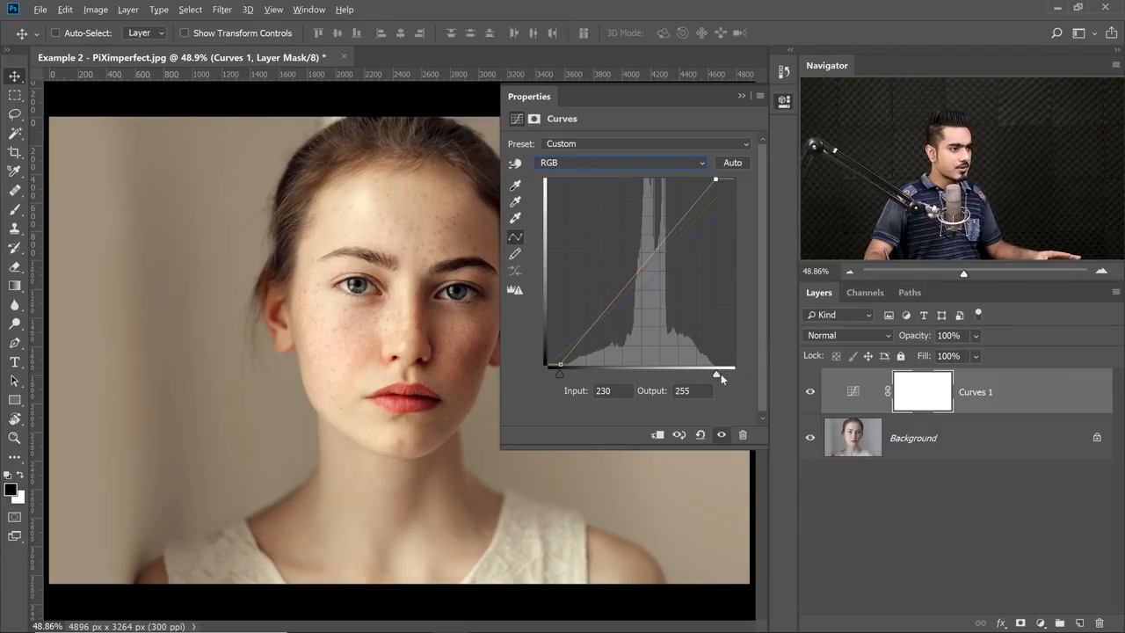
{"action": "left_click_drag", "start_coordinate": [717, 373], "coordinate": [713, 377]}
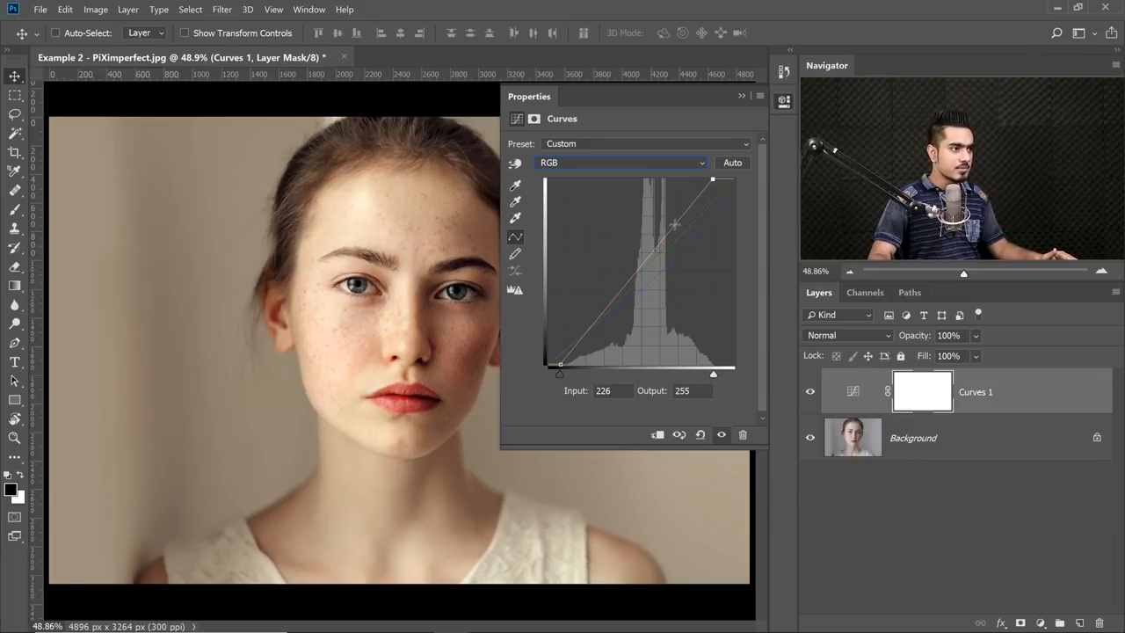
{"action": "left_click_drag", "start_coordinate": [675, 225], "coordinate": [672, 225]}
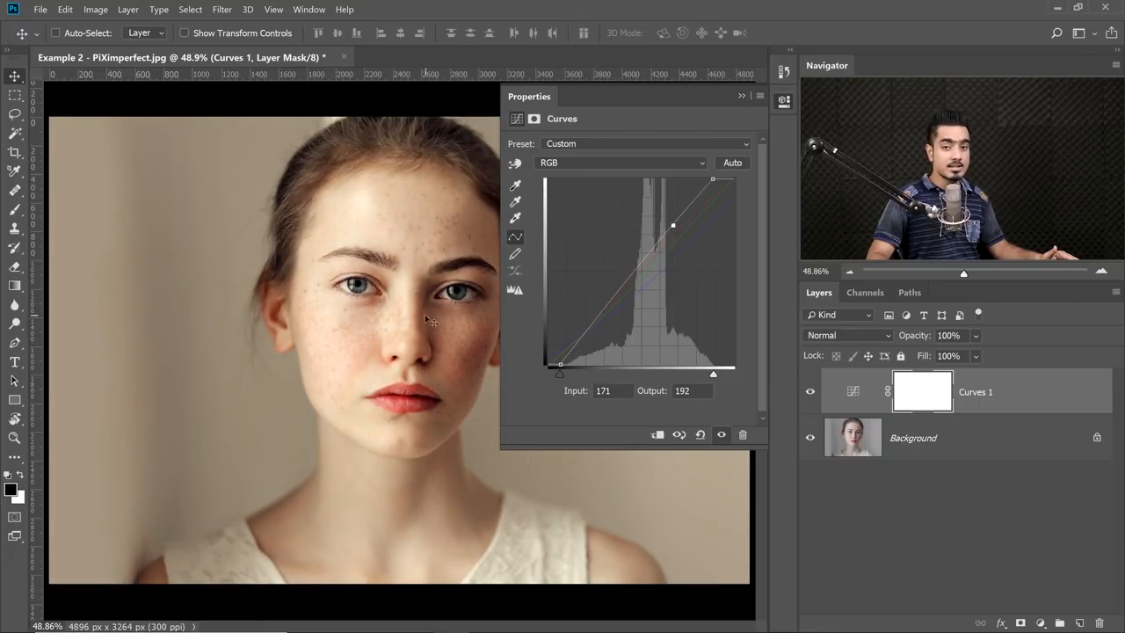
Use on-image adjustment to darken the shaded cheek, and move that curve point to input 101, output 101.
{"action": "left_click", "coordinate": [515, 163]}
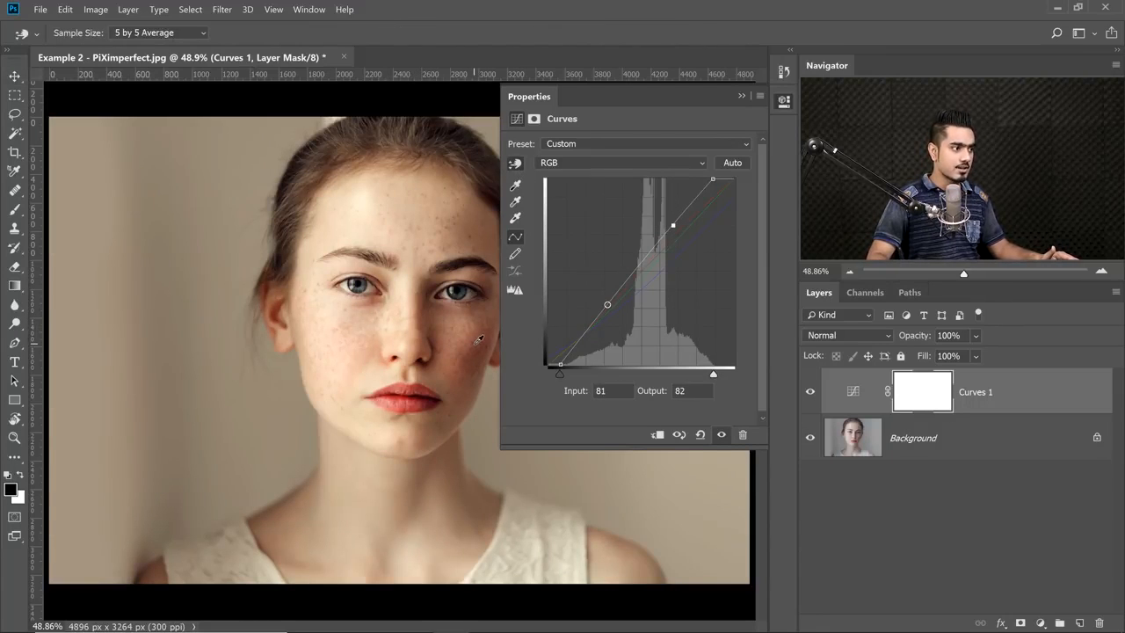
{"action": "left_click_drag", "start_coordinate": [479, 339], "coordinate": [477, 349]}
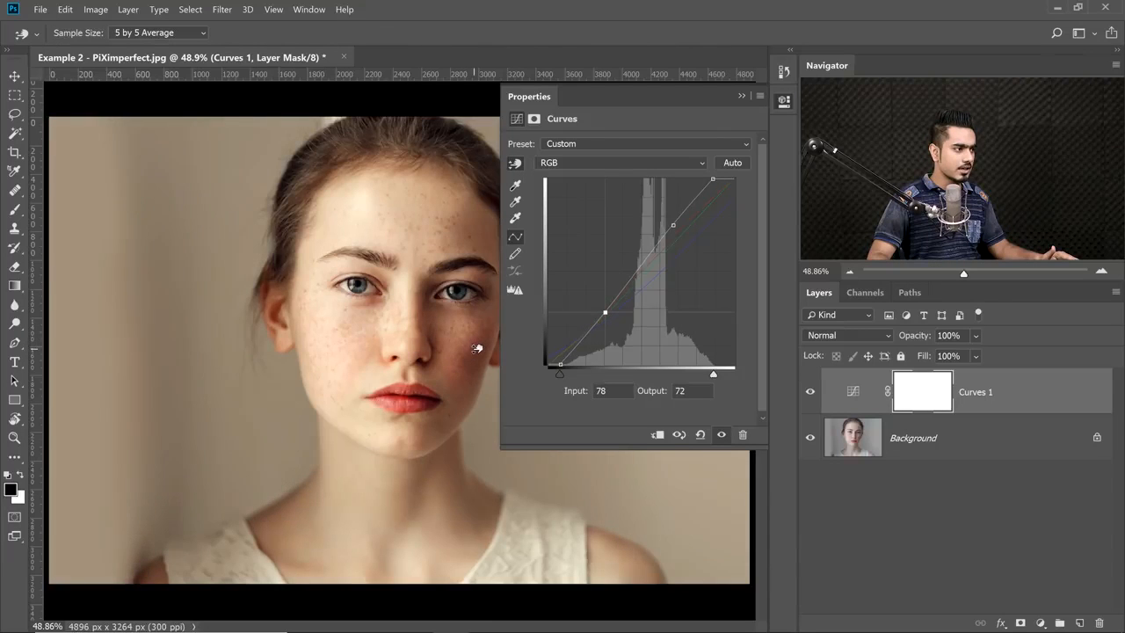
{"action": "left_click_drag", "start_coordinate": [606, 311], "coordinate": [622, 291]}
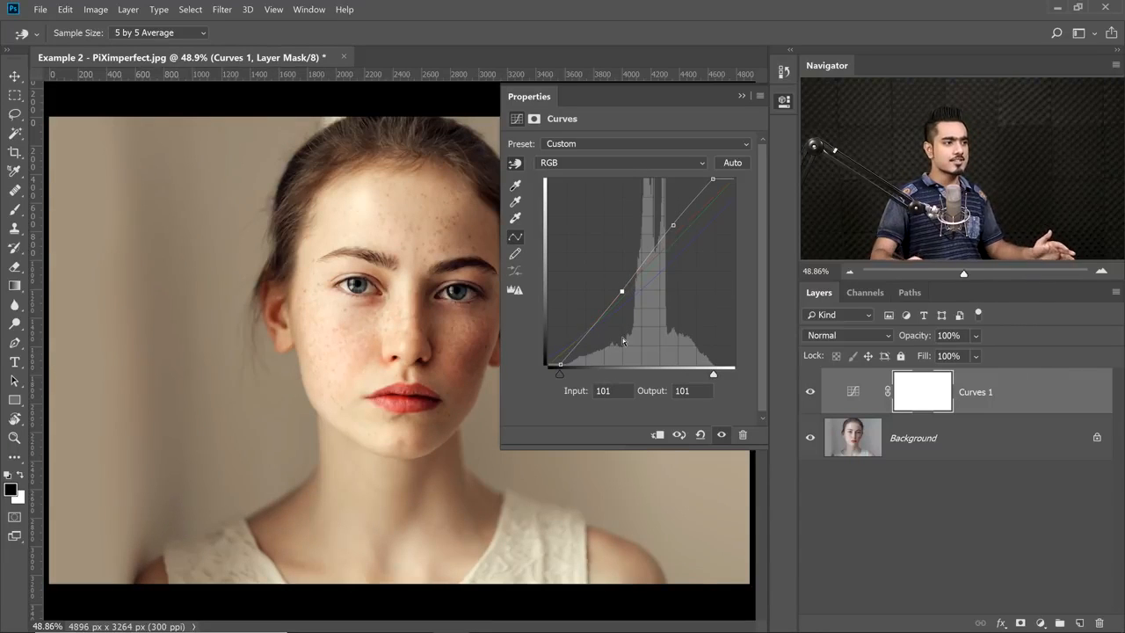
Compare the portrait with the Curves 1 layer hidden and shown, and reduce the layer's opacity to 53%.
{"action": "left_click", "coordinate": [810, 394]}
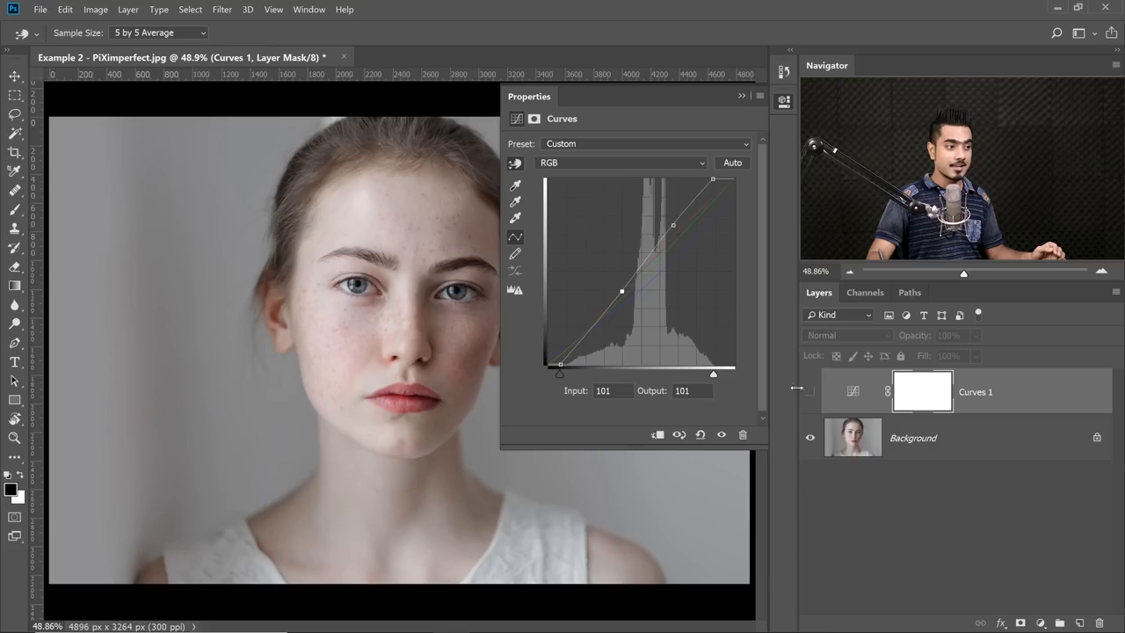
{"action": "left_click", "coordinate": [809, 394]}
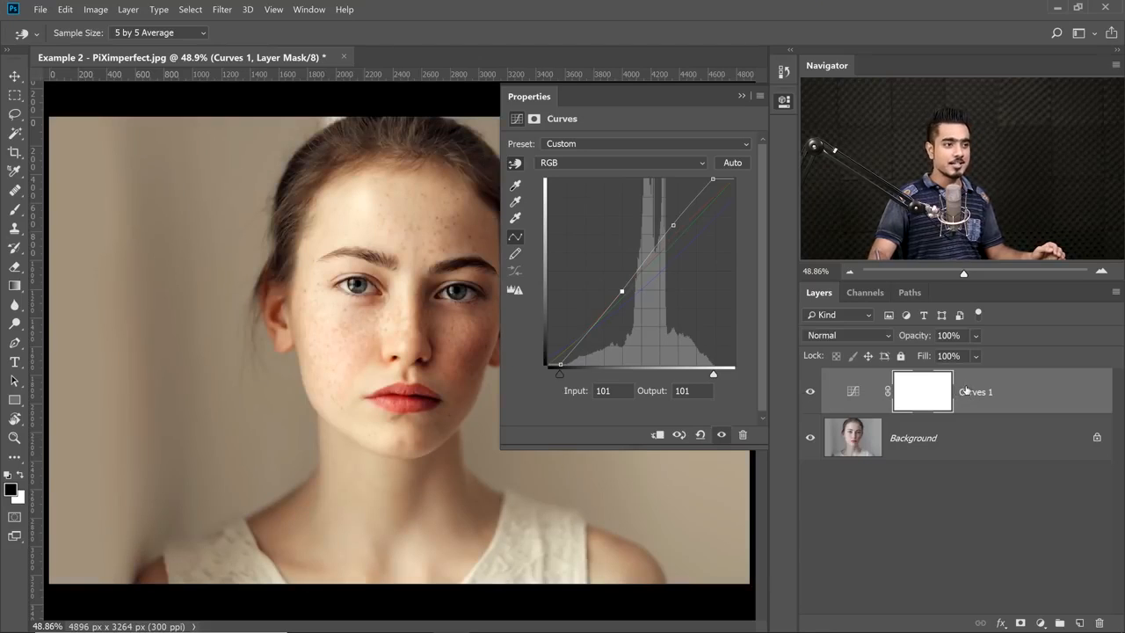
{"action": "left_click_drag", "start_coordinate": [914, 337], "coordinate": [876, 338]}
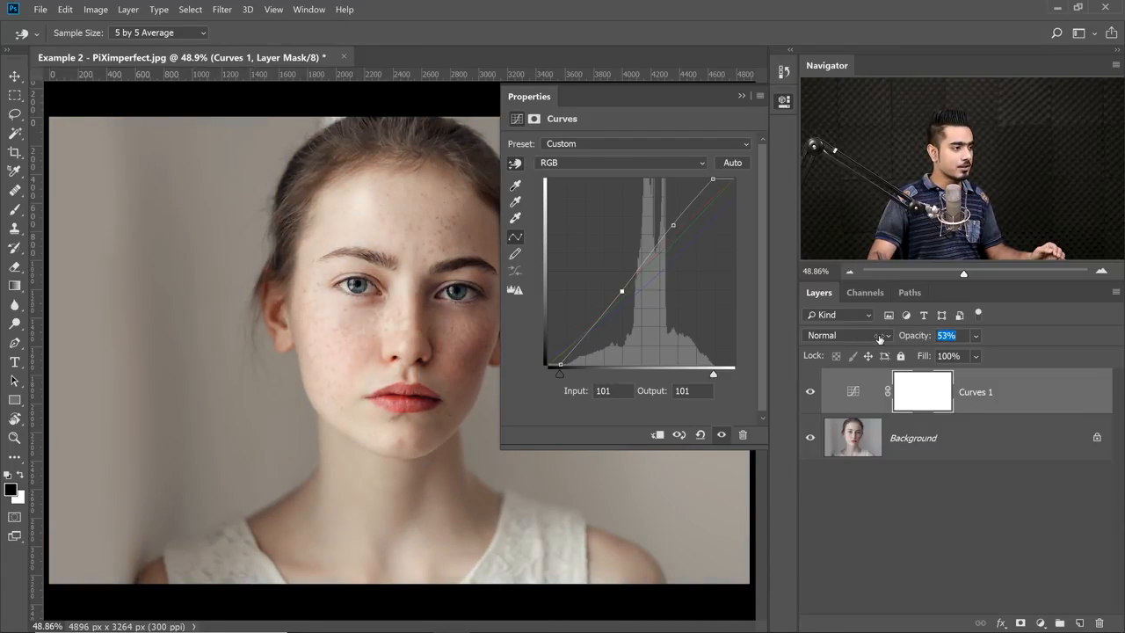